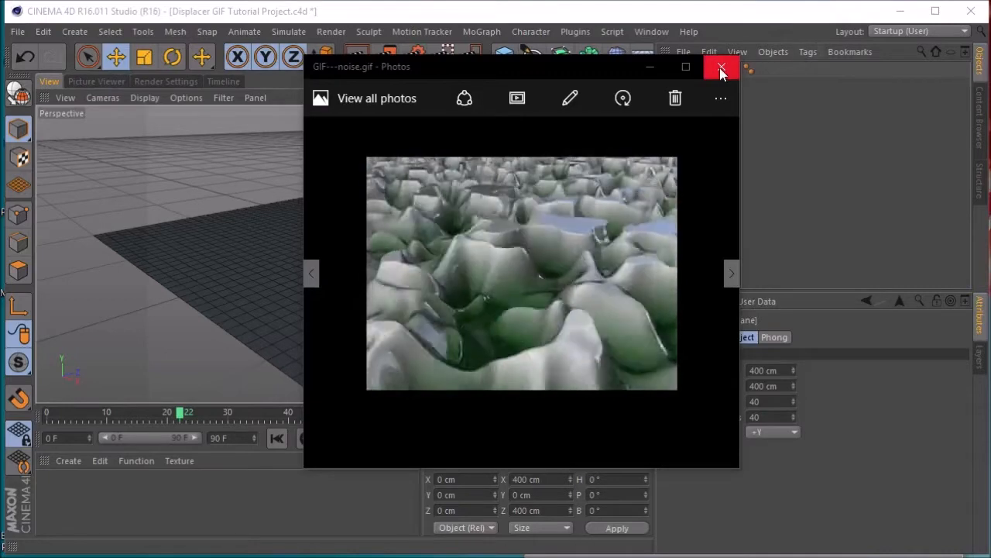
Step: Close the reference GIF preview and apply a newly created material to the Plane
click(721, 67)
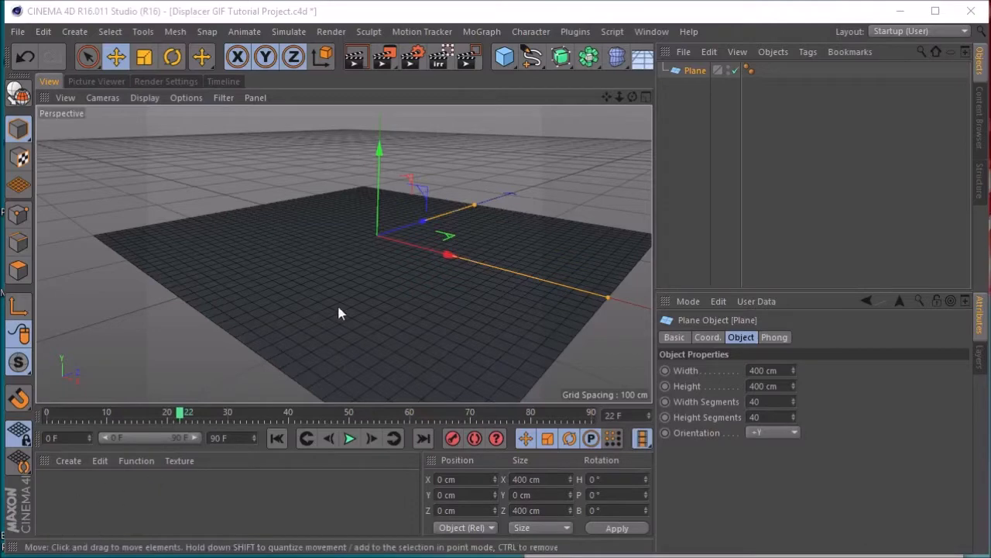
double_click(84, 502)
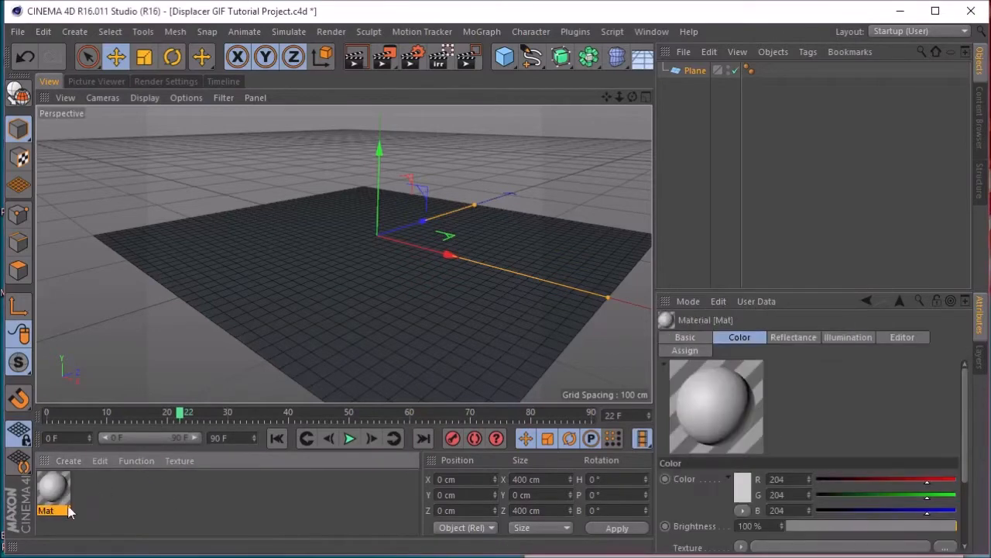
drag(53, 493, 696, 72)
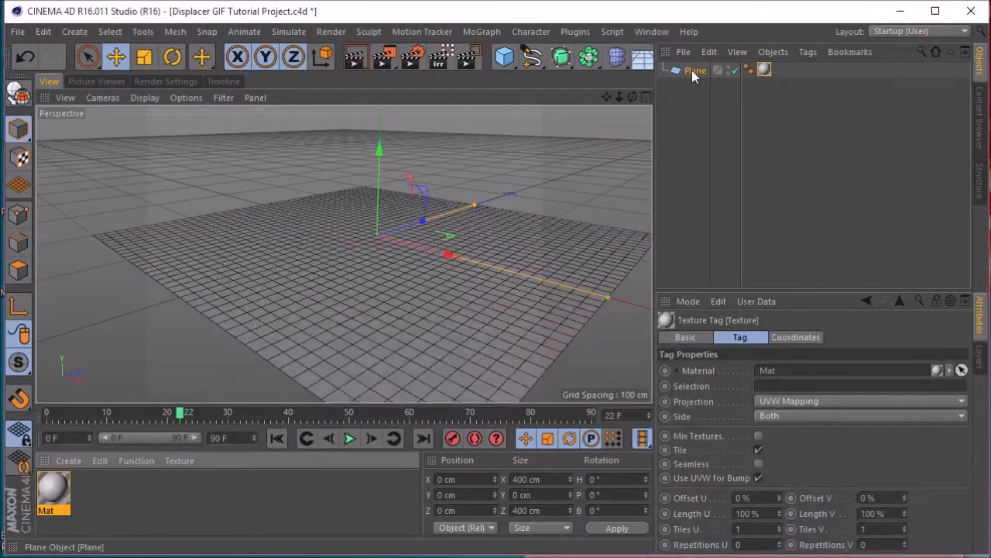
Step: Examine the Displacement channel settings of the Mat material and close its editor
double_click(764, 71)
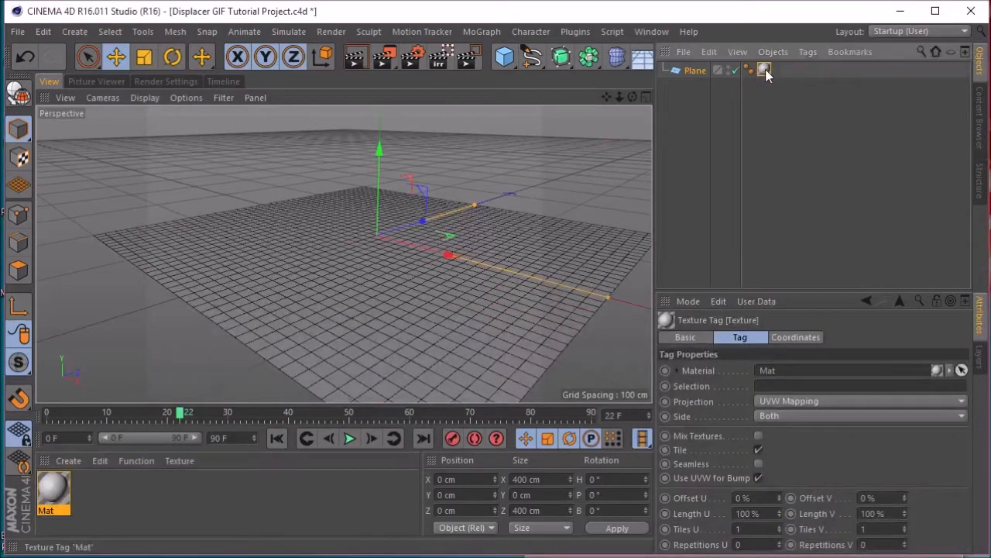
click(765, 70)
double_click(55, 492)
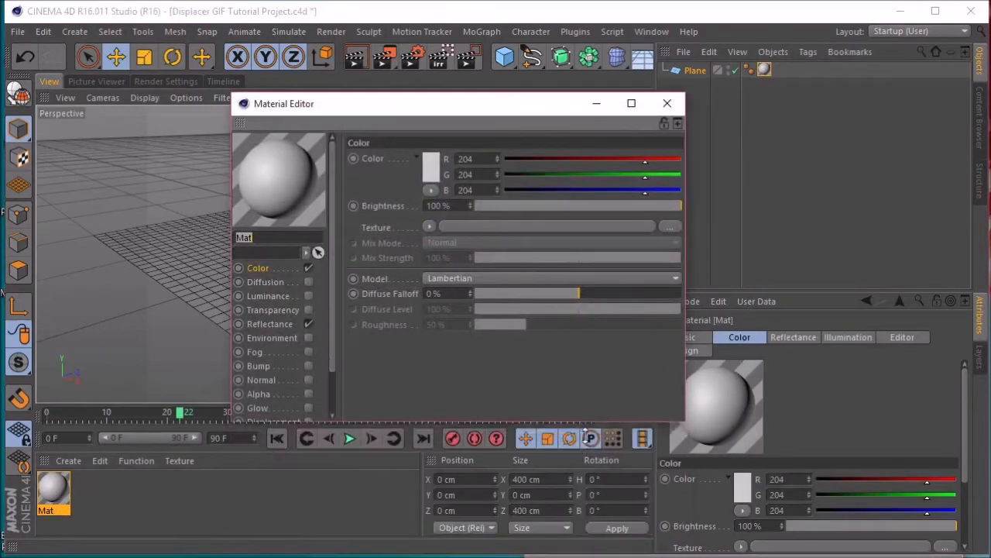
click(272, 421)
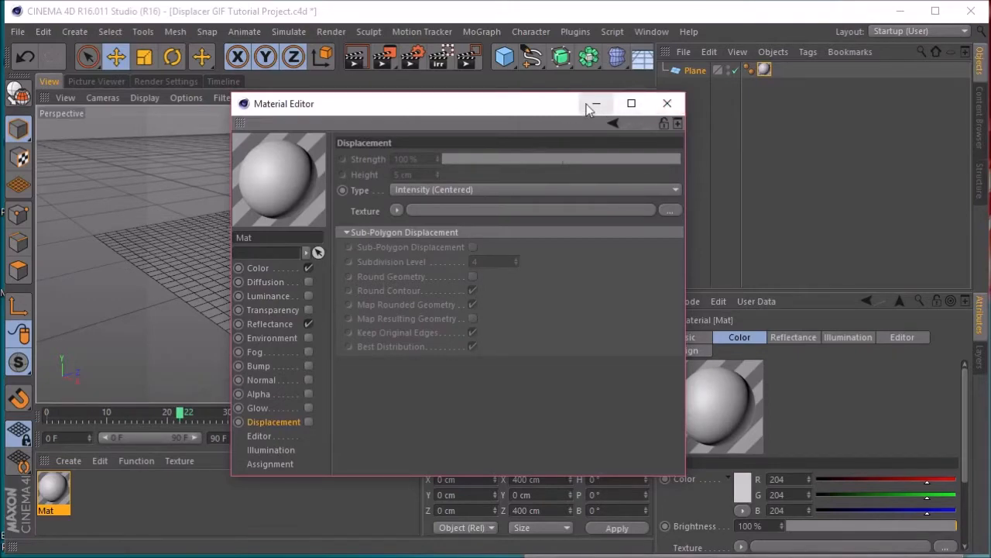
click(667, 103)
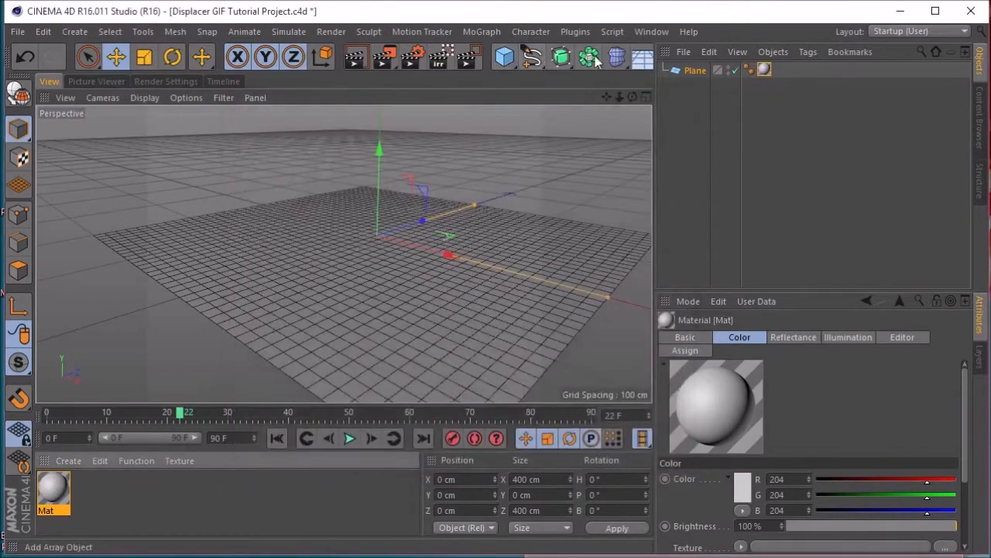
Step: Add a Displacer deformer and make it a child of the Plane
click(616, 59)
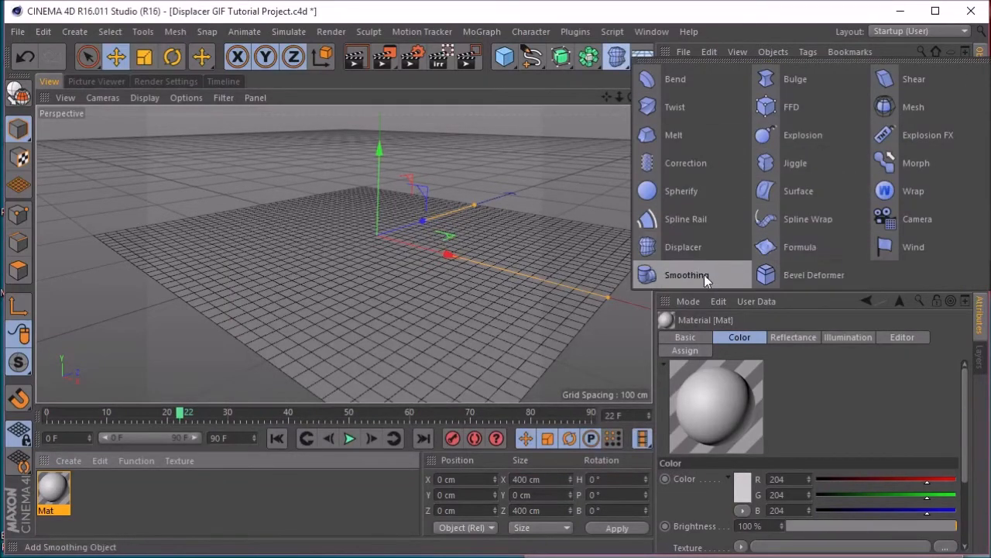
click(694, 246)
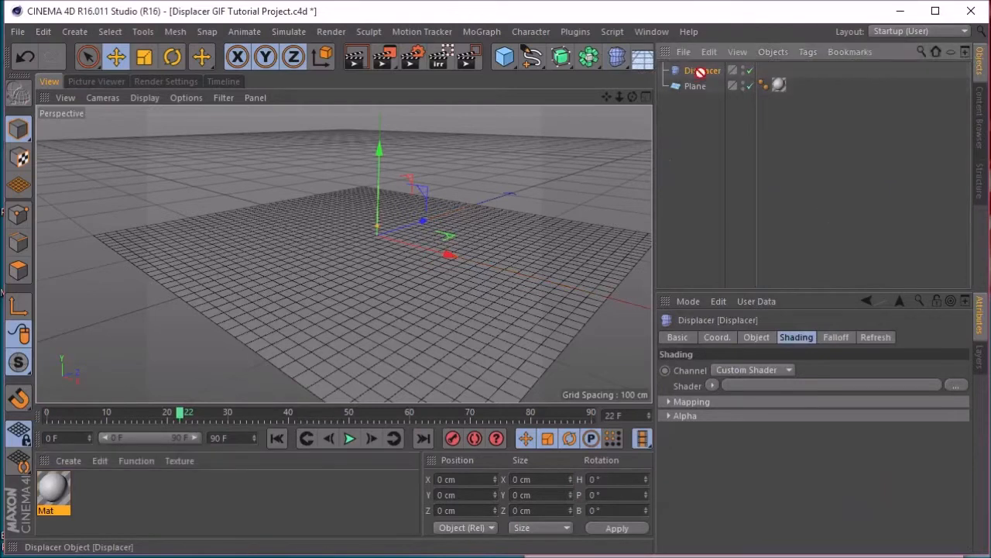
mouse_move(703, 93)
mouse_down()
mouse_move(698, 71)
mouse_move(696, 87)
mouse_up()
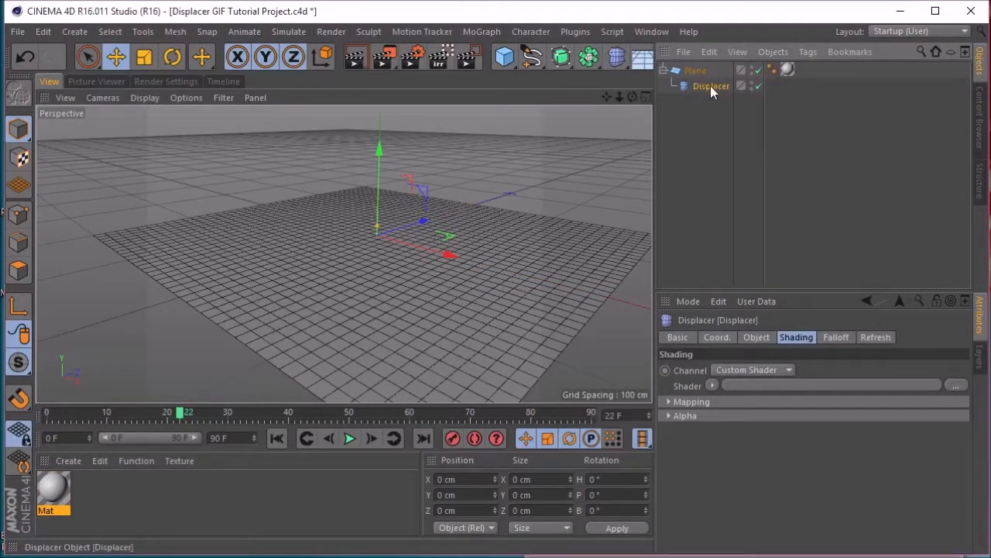
Step: Delete the texture tag from the Plane and apply the Mat material to a new Null object instead
click(788, 71)
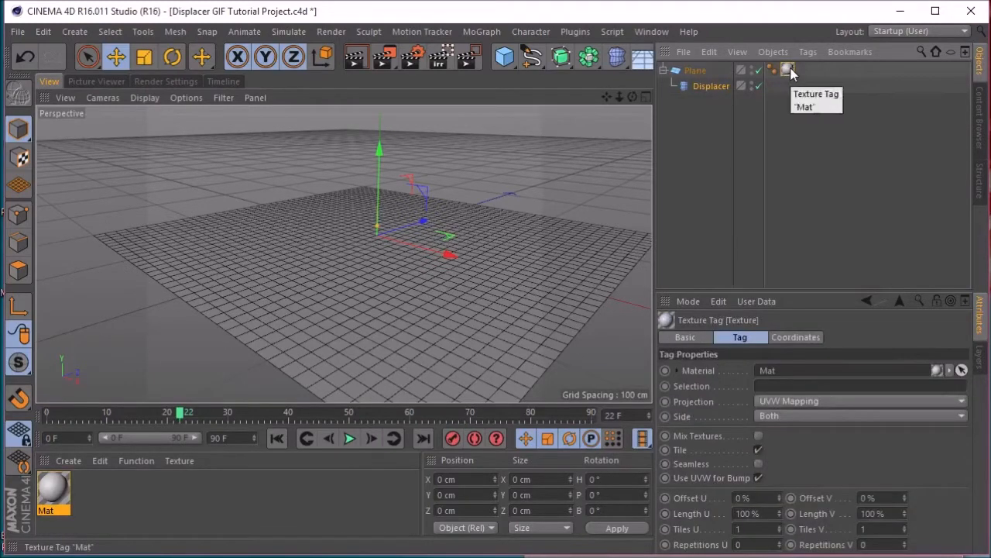
key(Delete)
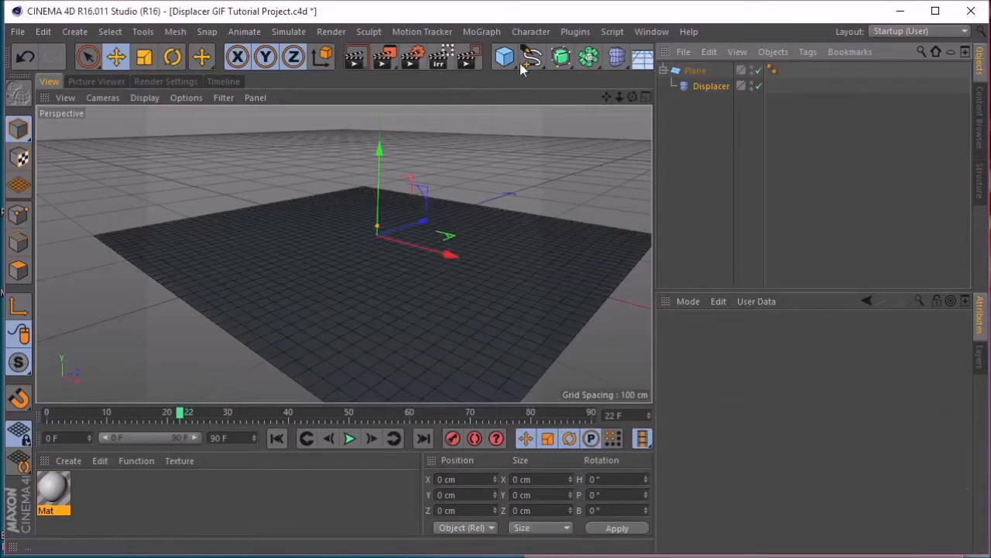
drag(509, 68, 559, 78)
drag(55, 487, 695, 68)
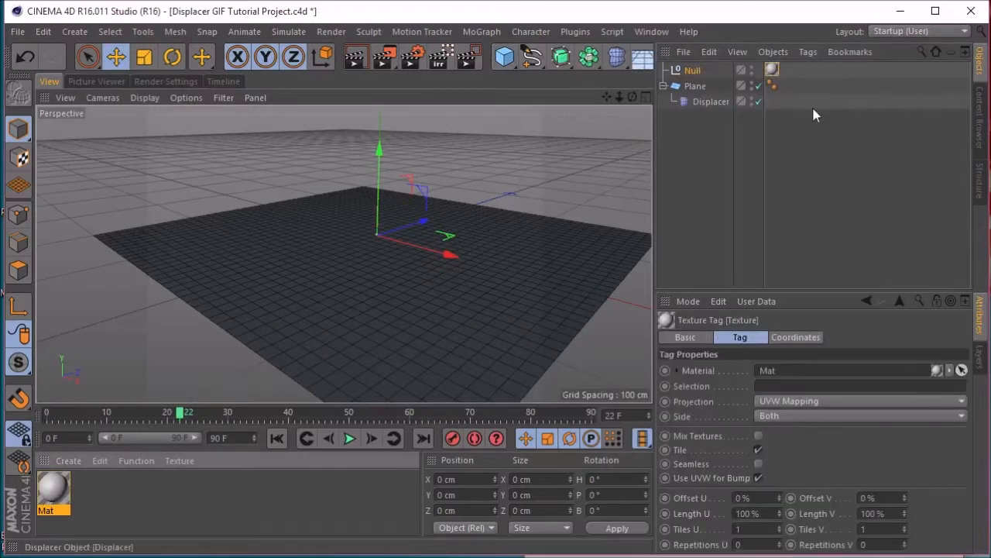
Step: Set the Displacer's shading channel to Color and link the Null's texture tag as its Texture Tag
click(694, 87)
click(708, 105)
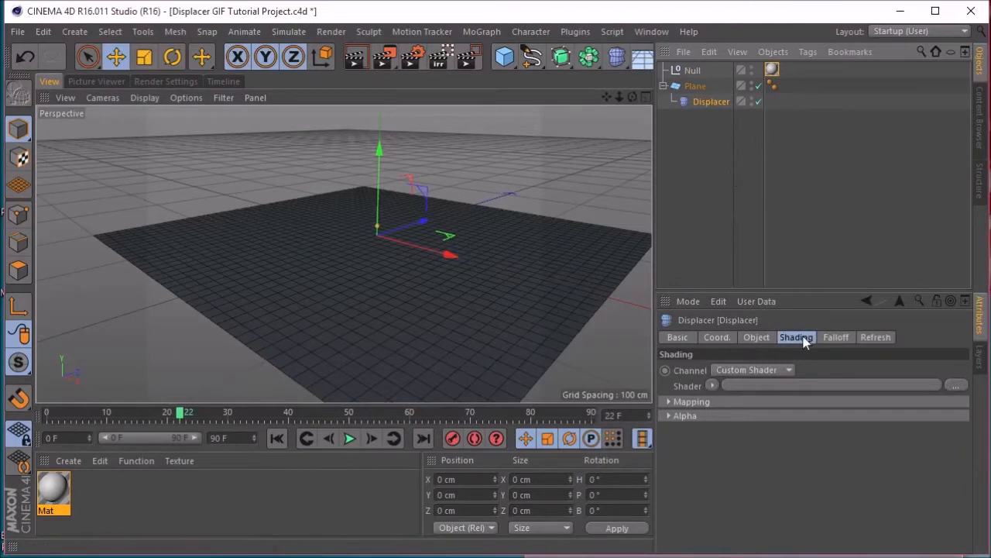
click(745, 369)
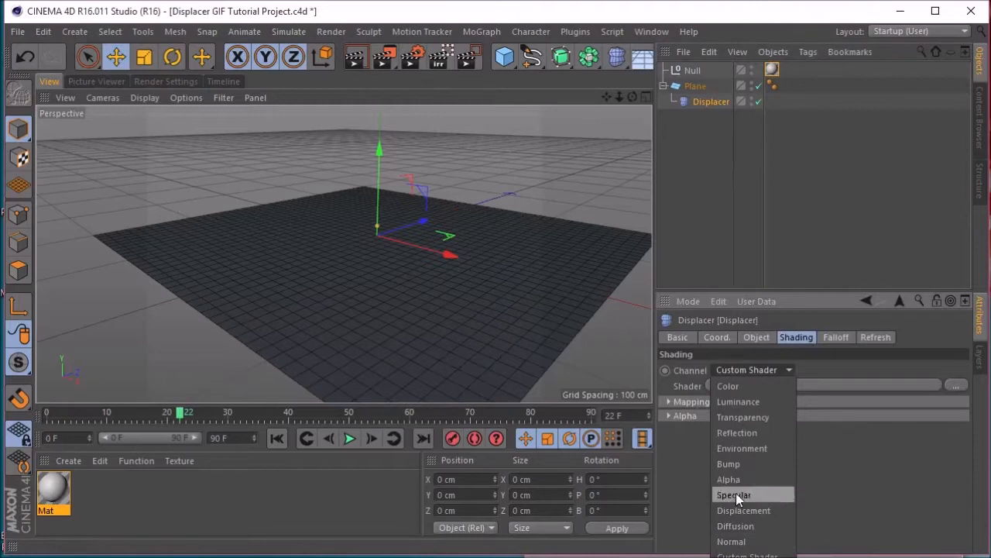
click(739, 386)
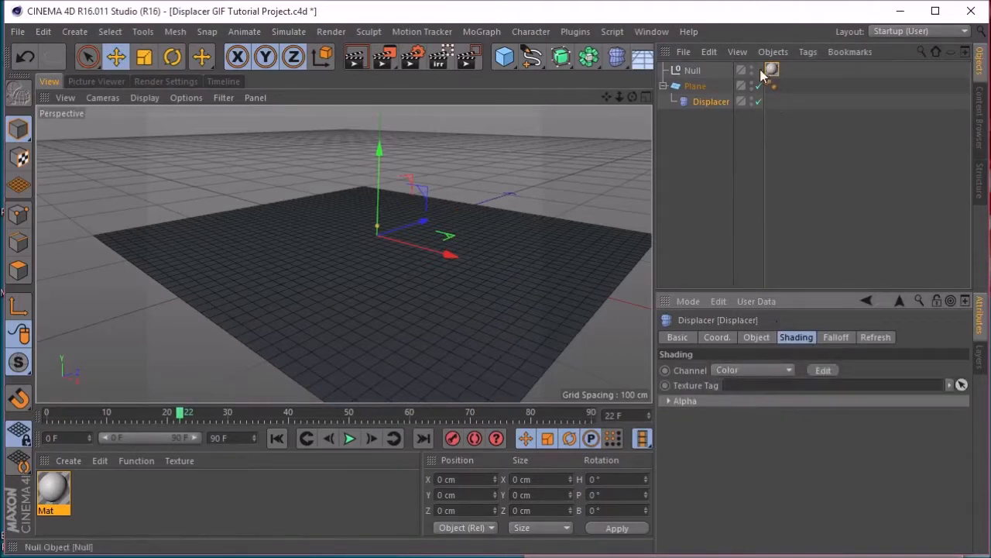
drag(772, 70, 759, 387)
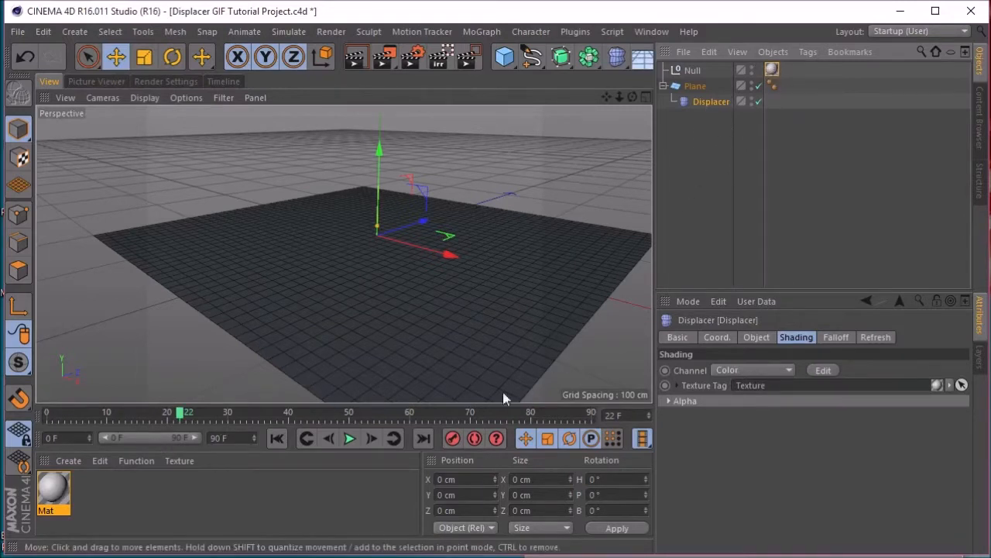
Step: Open the Mat material for editing and disable its Reflectance channel
click(49, 496)
double_click(48, 496)
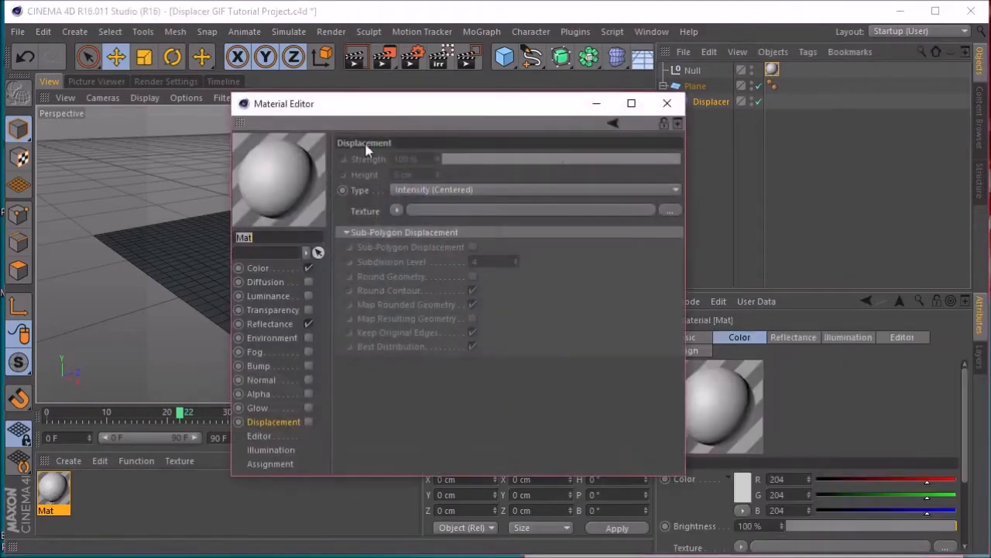
drag(403, 115, 620, 86)
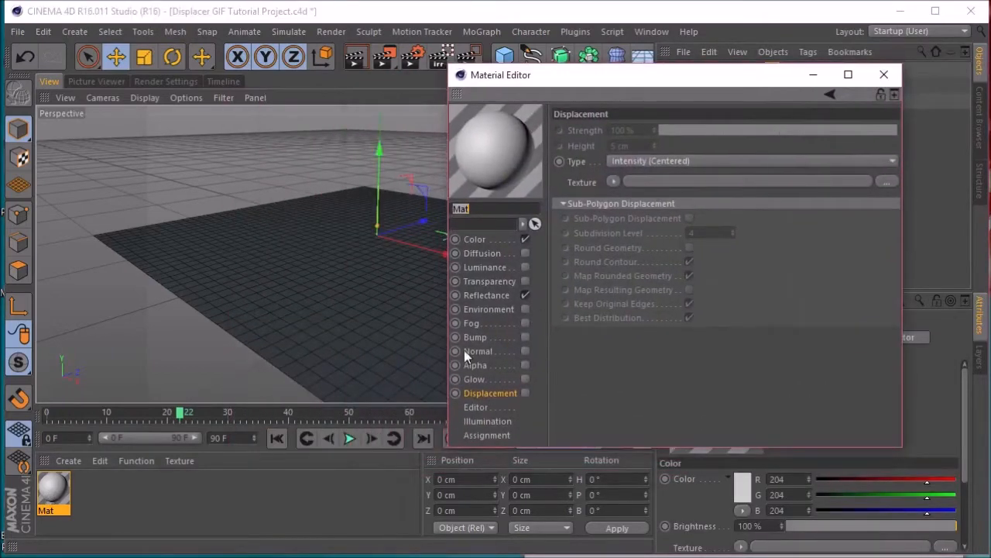
click(526, 295)
Step: Load a Noise shader as the material's Color texture and set its noise type to VL Noise
click(475, 240)
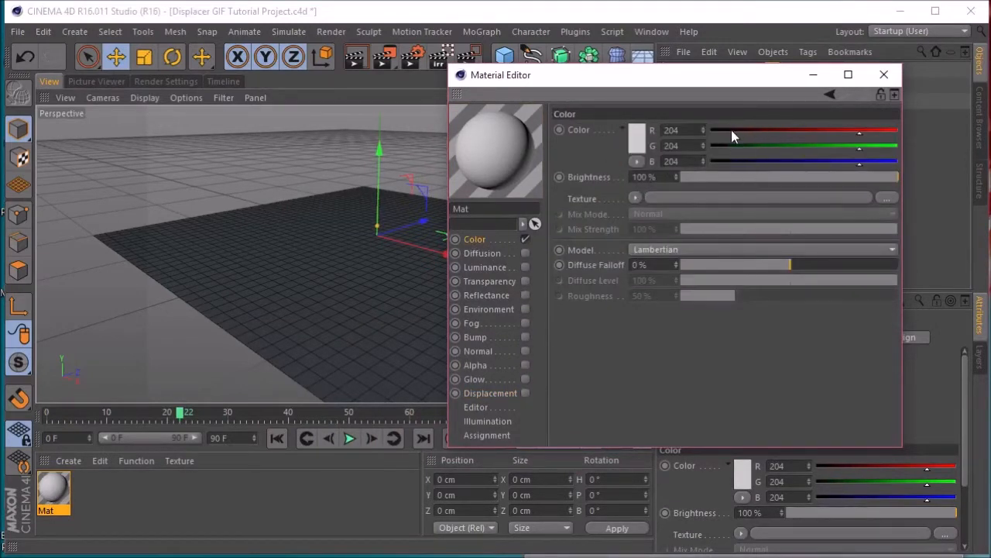
click(635, 199)
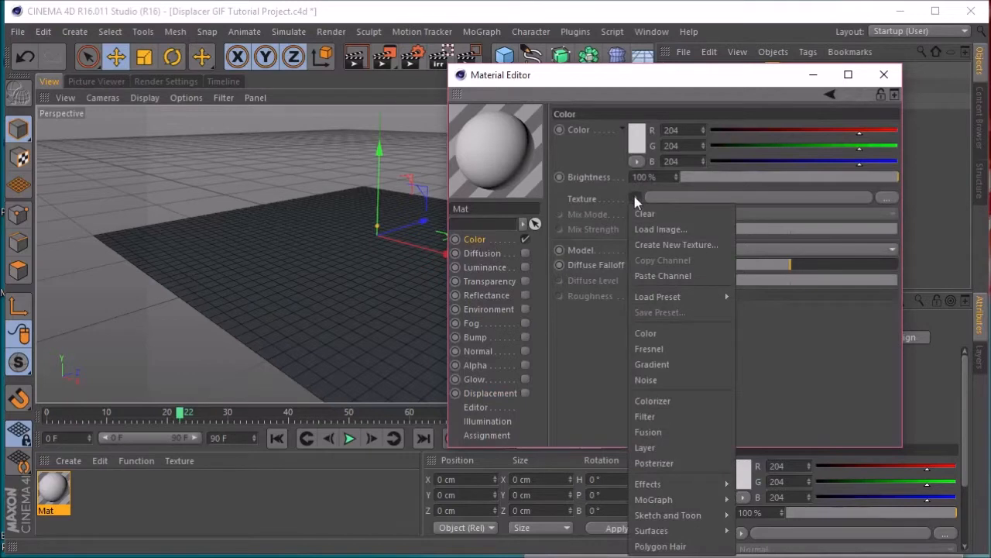
click(655, 382)
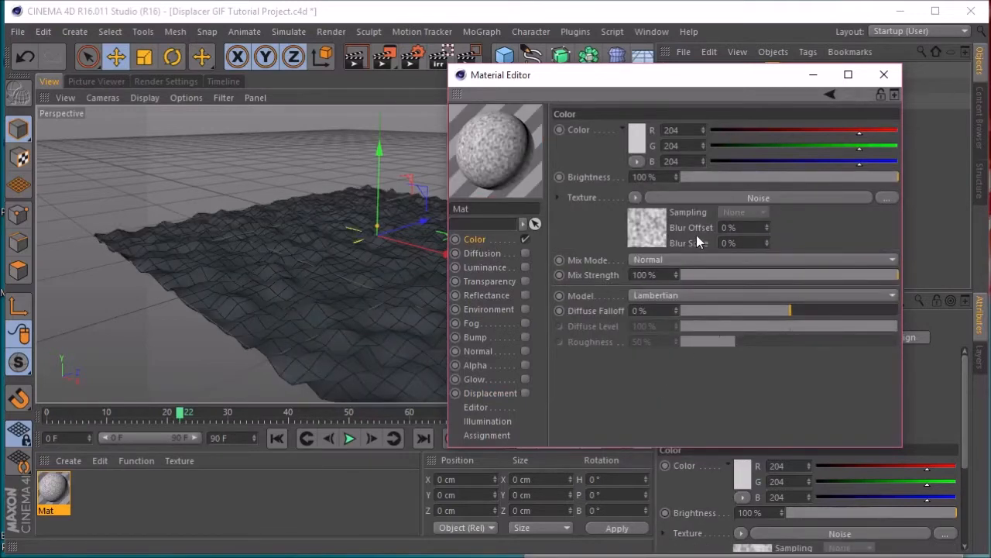
click(649, 231)
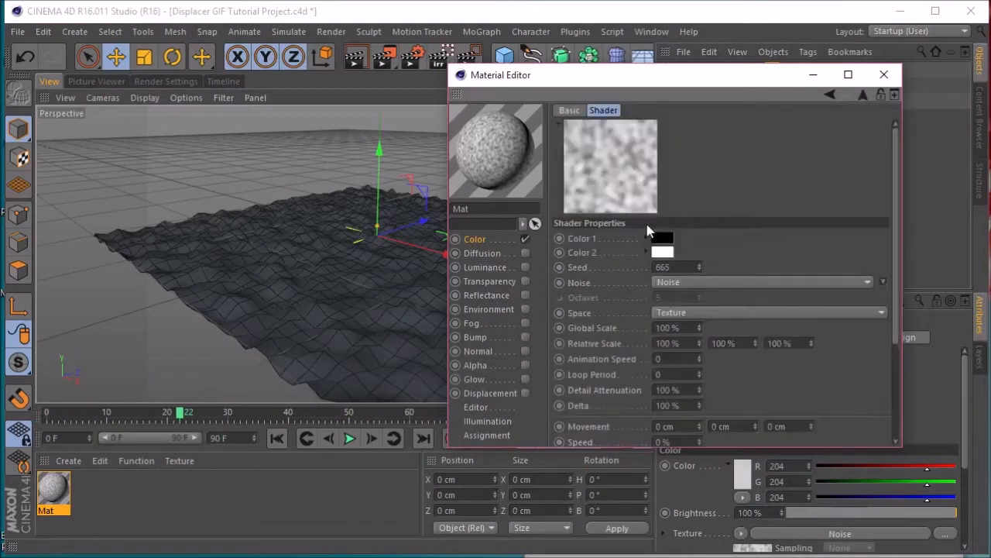
click(886, 282)
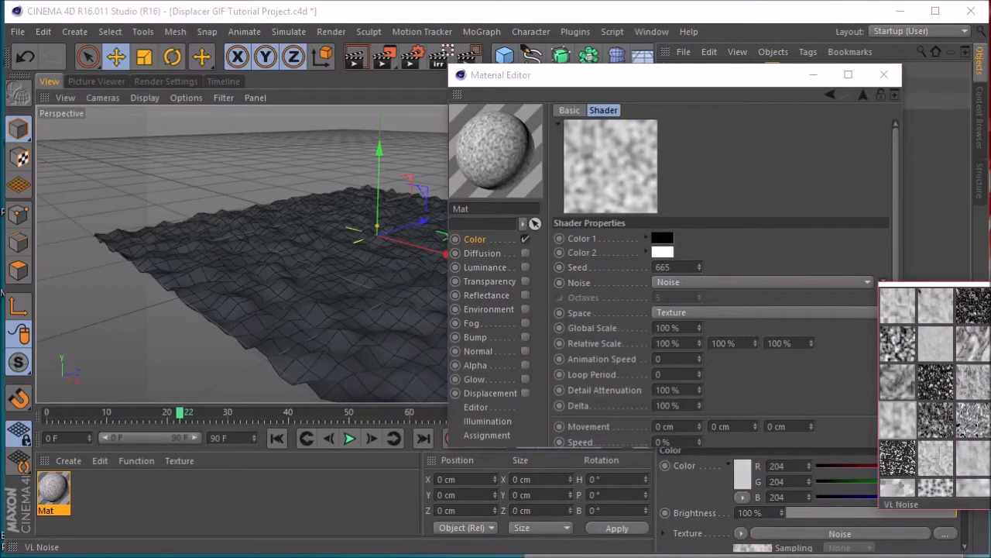
click(989, 458)
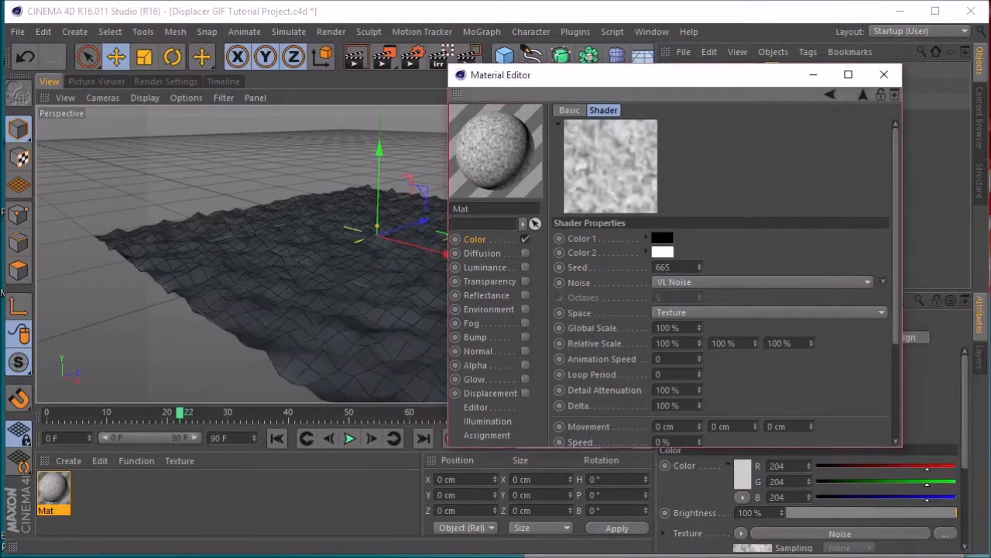
Step: Set the noise shader's Global Scale to 333%
drag(895, 183, 923, 269)
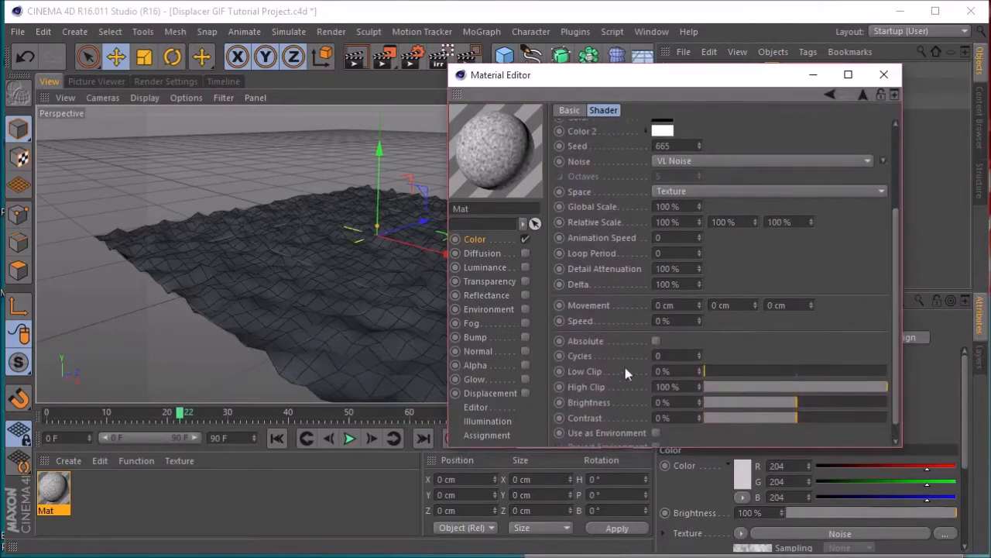
click(686, 206)
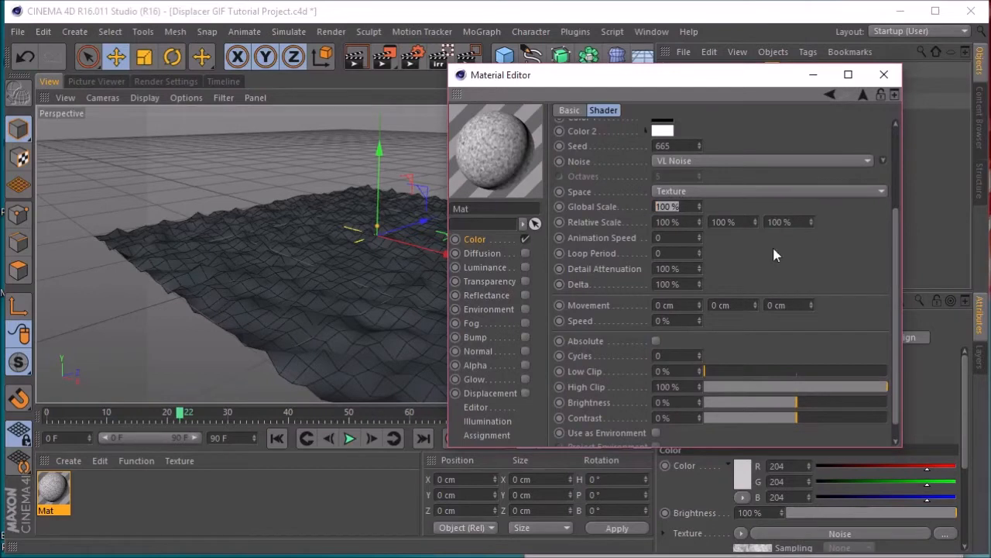
text(333)
key(Return)
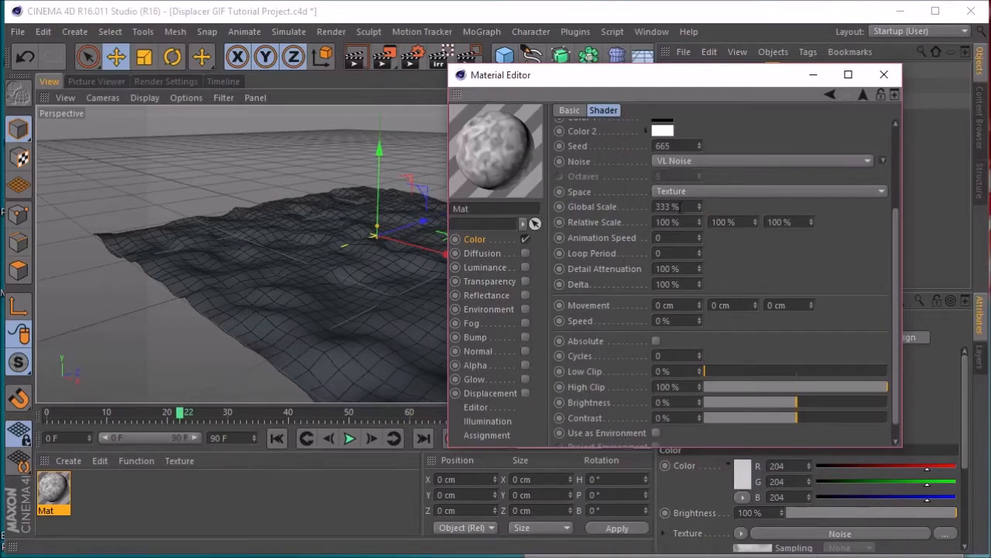
Step: Try a Global Scale of 300% on the noise shader and restore it to 333%
click(683, 206)
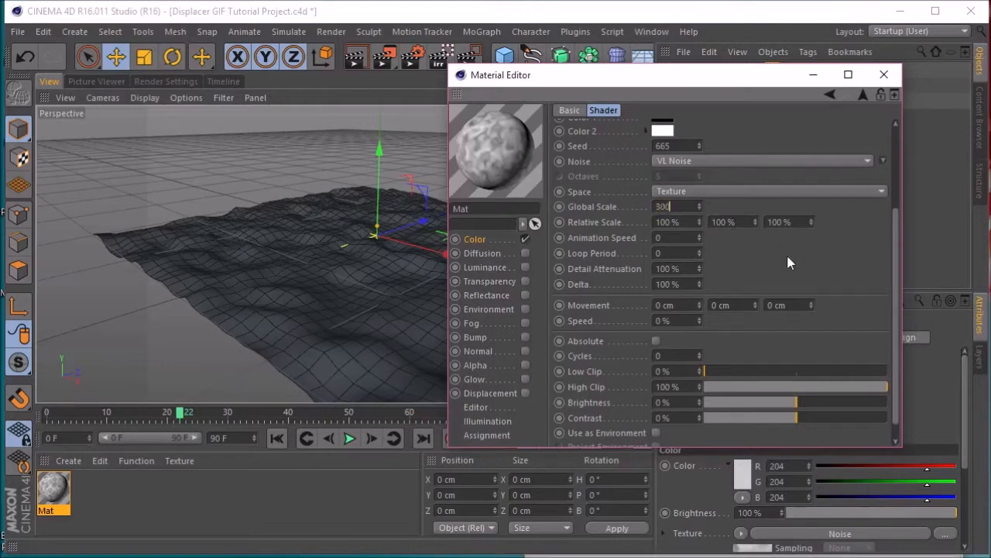
click(701, 193)
click(750, 175)
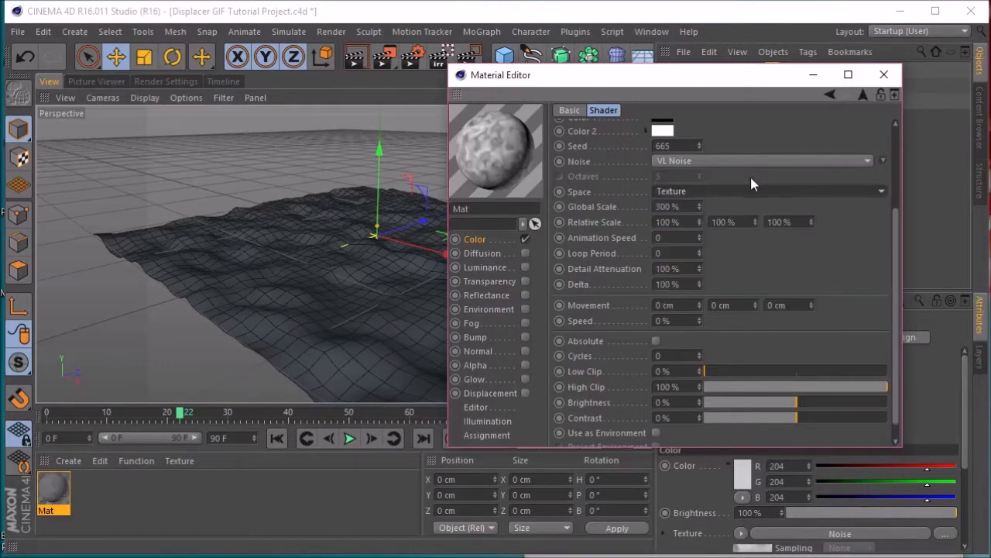
click(683, 206)
drag(680, 207, 617, 217)
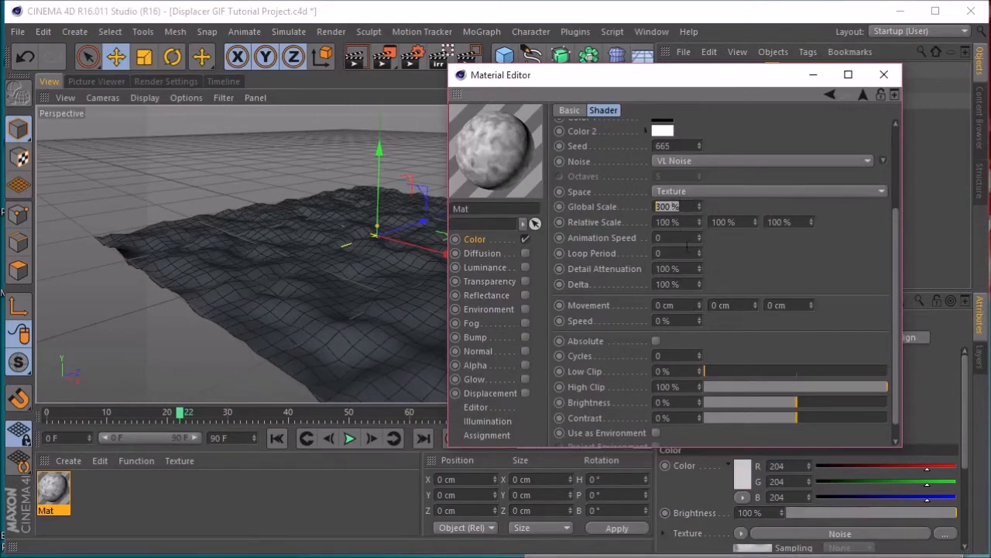
text(333)
key(Return)
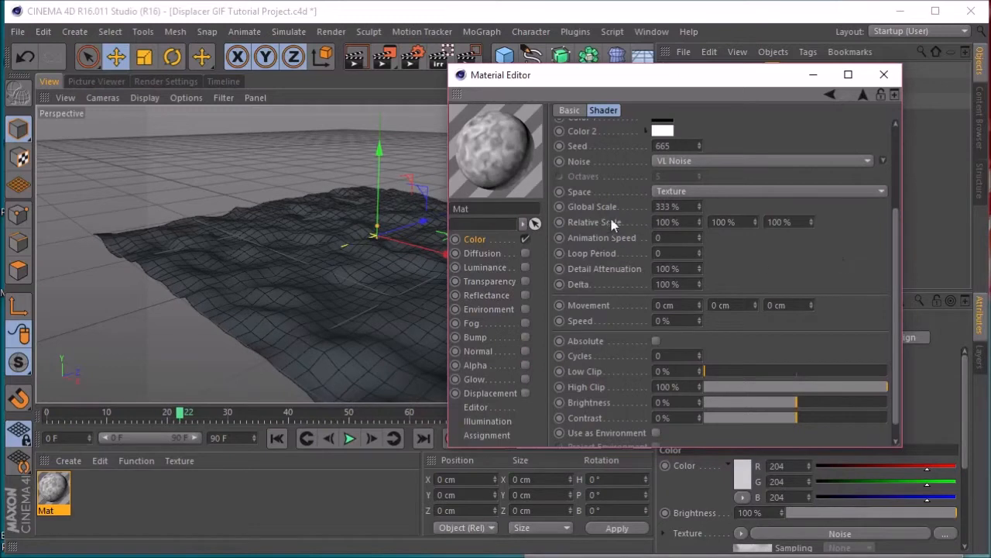
Step: Set the noise shader's High Clip to 76% and its Low Clip to 24%
scroll(805, 330, down, 1)
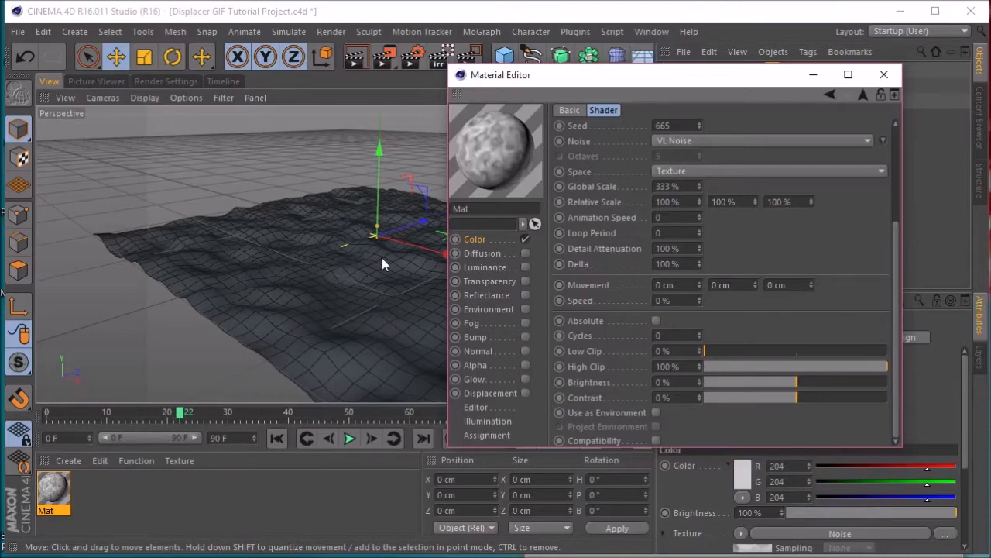
click(424, 556)
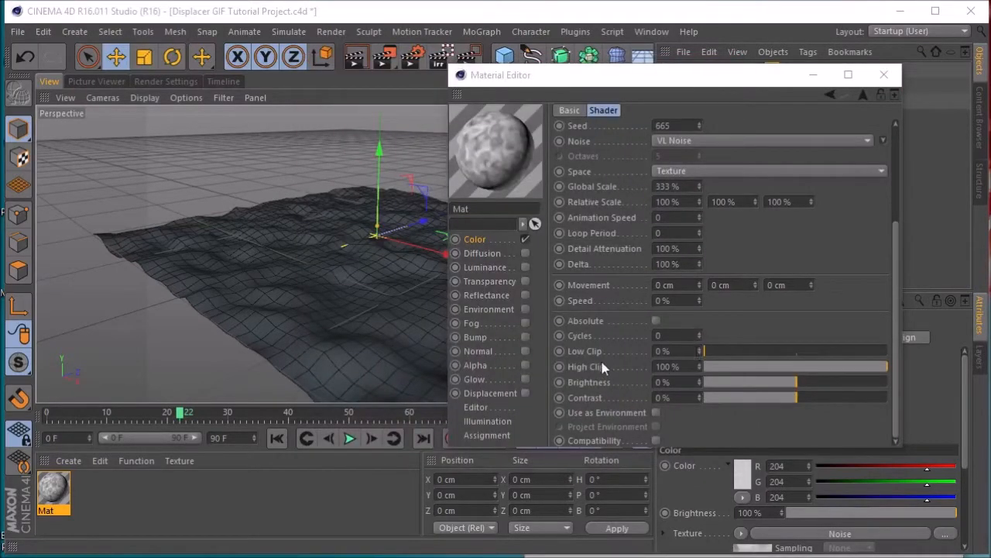
drag(840, 367, 845, 369)
drag(740, 351, 749, 349)
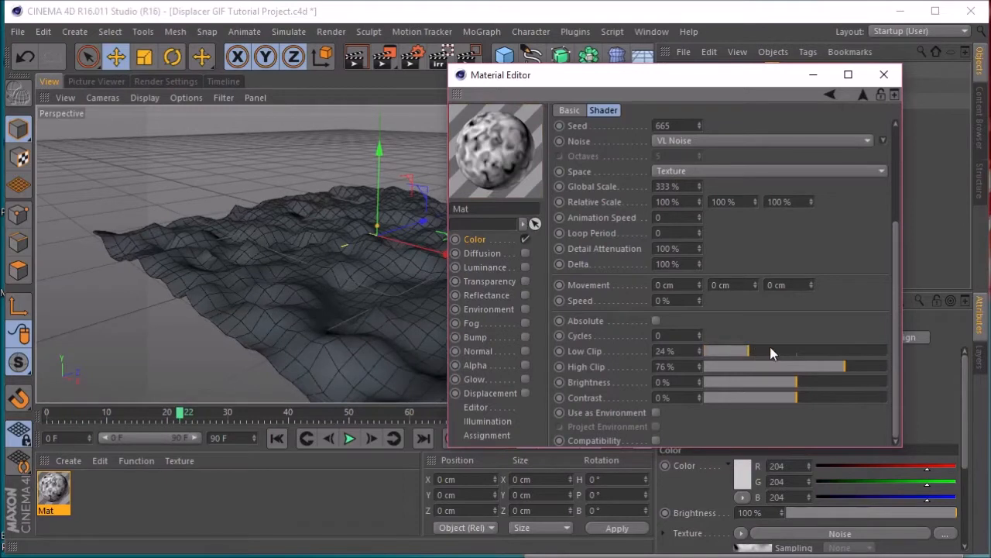
Step: Set the noise shader's Low Clip to 36% and its High Clip to 55%
click(770, 352)
drag(834, 370, 827, 370)
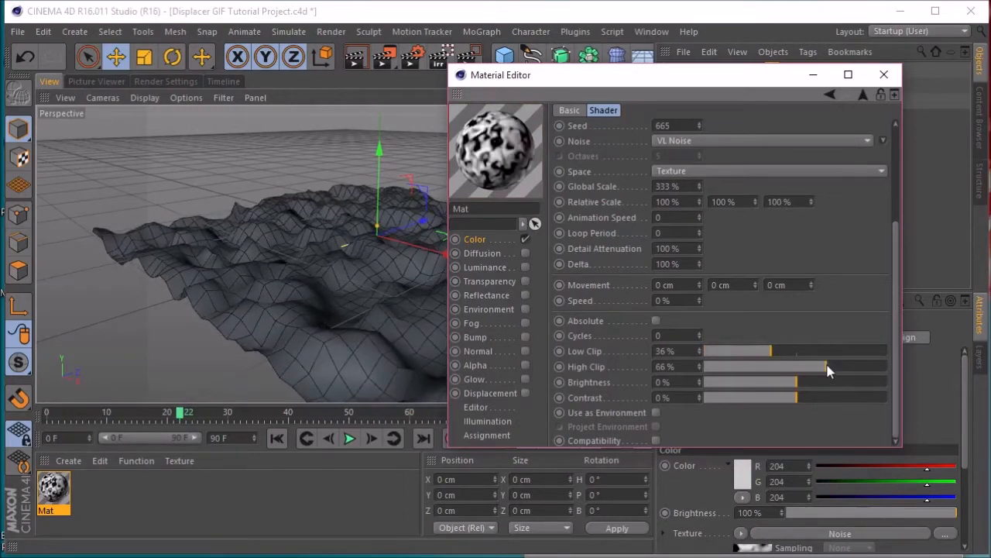
click(807, 369)
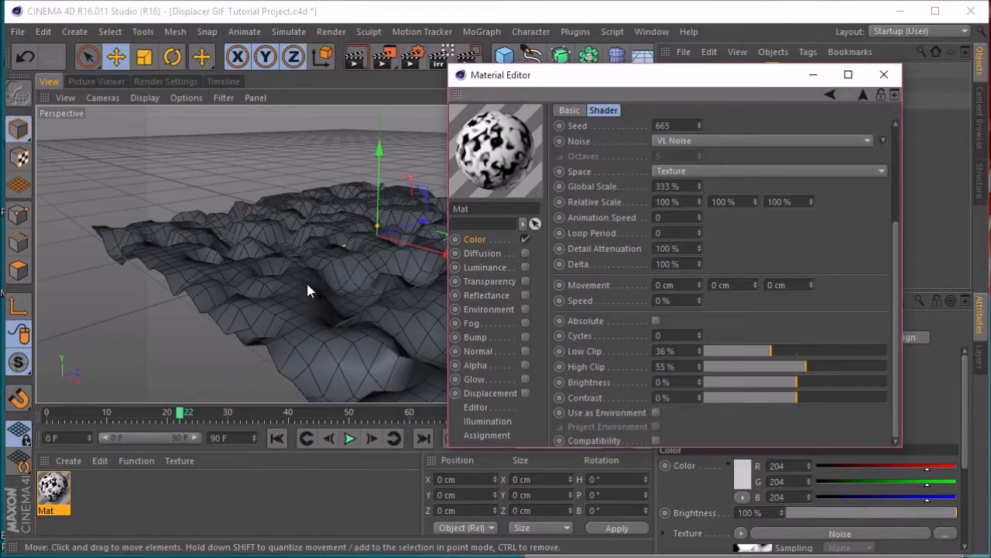
Step: Set the noise shader's Animation Speed to 0.05 and its Loop Period to 1
drag(573, 82, 644, 80)
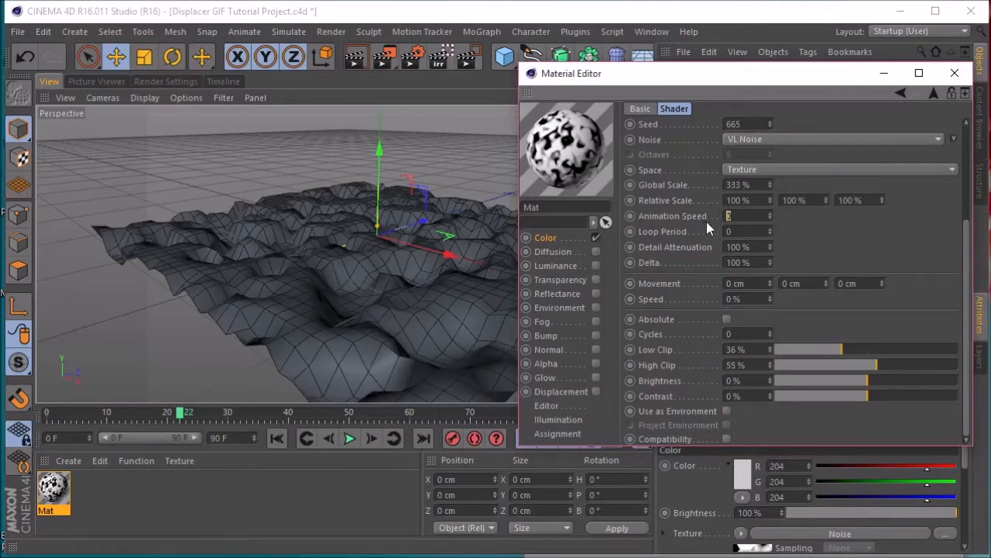
text(.05)
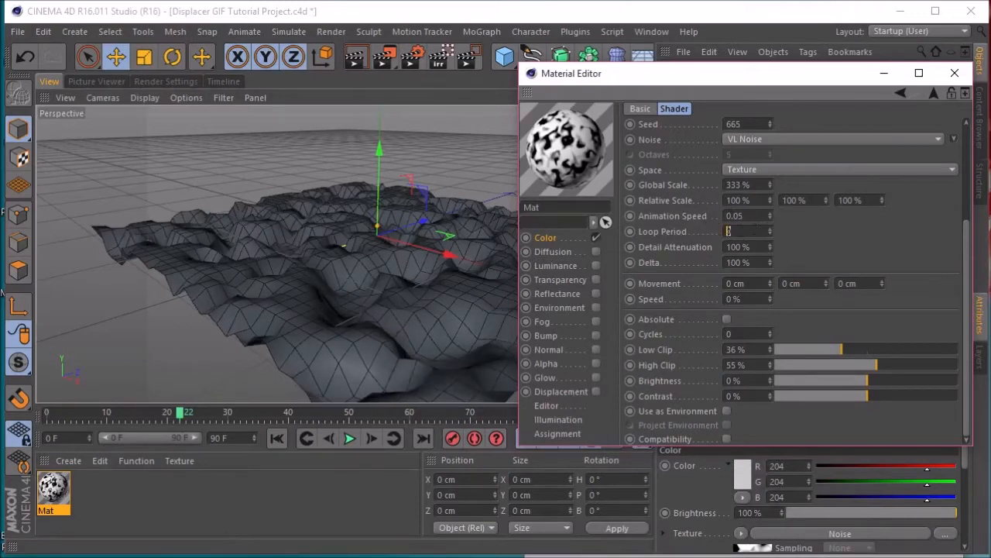
text(1)
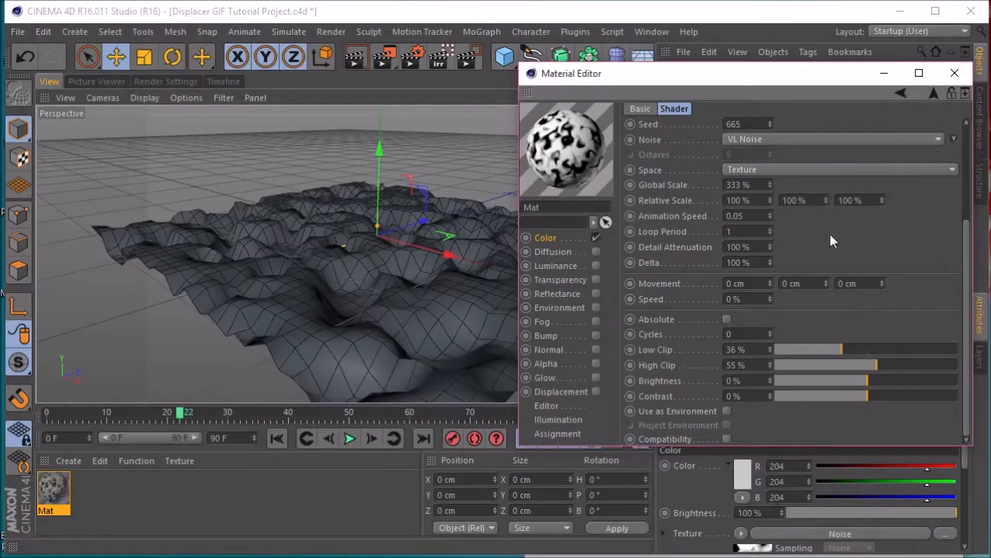
key(Return)
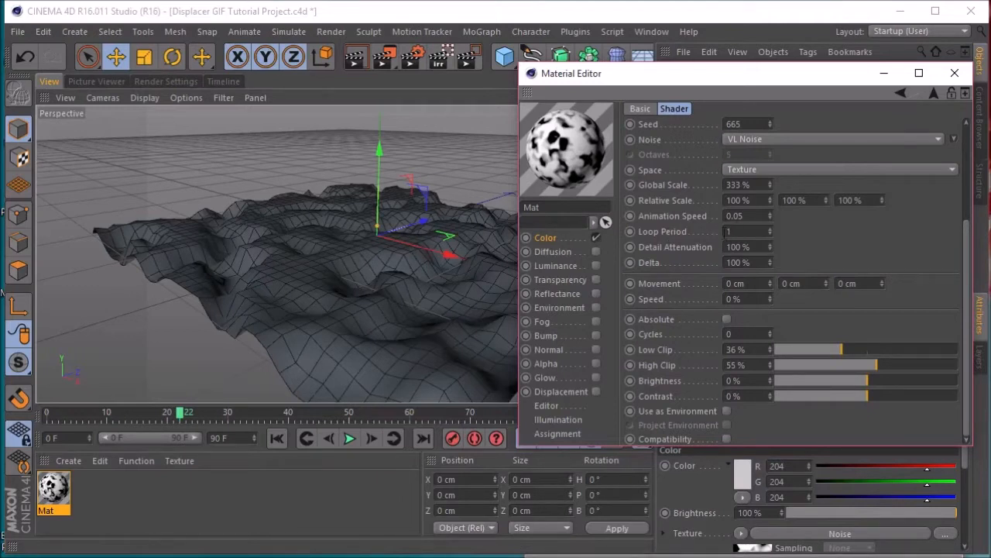
right_click(657, 229)
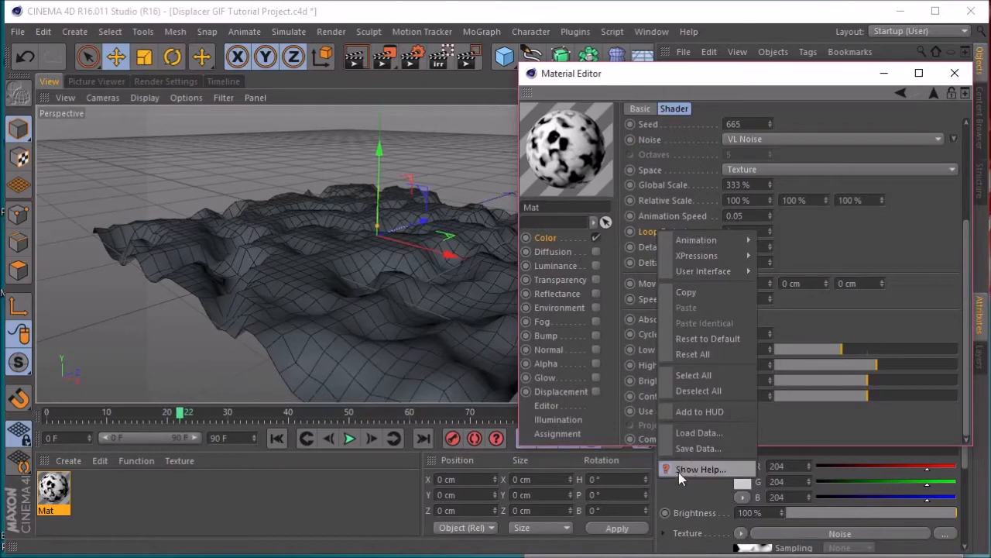
click(646, 231)
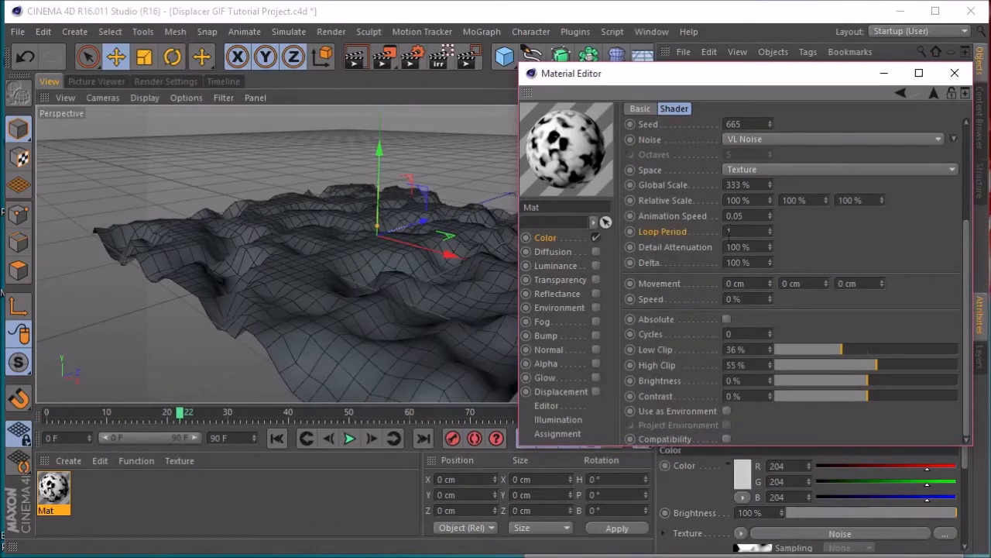
click(357, 497)
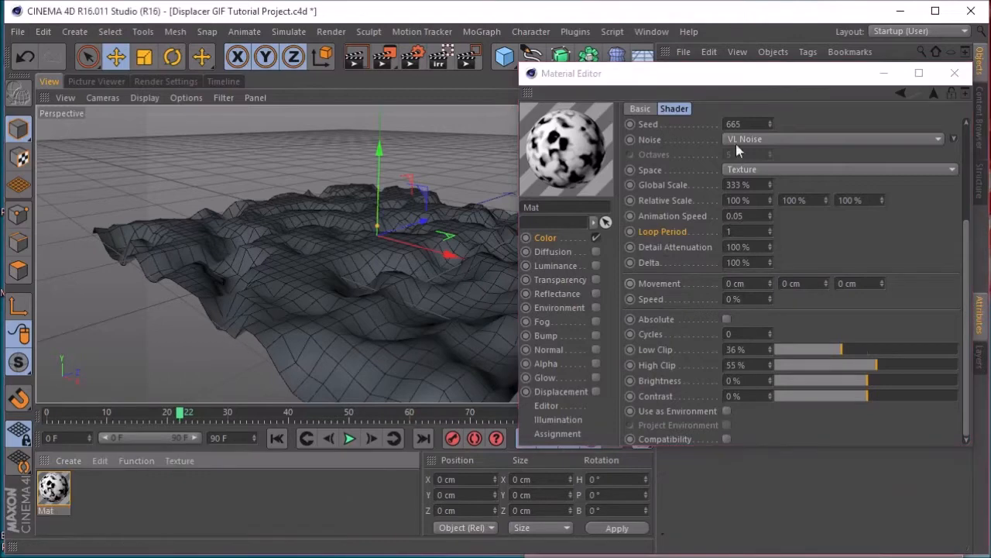
Step: Close the Material Editor, set the timeline's end to frame 30, and play the animation from frame 0
click(954, 73)
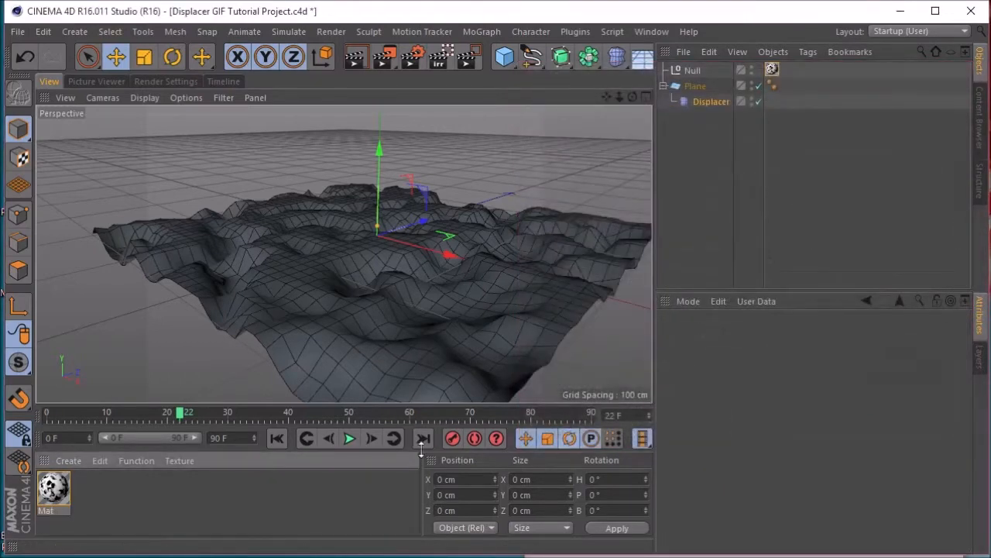
drag(242, 440, 209, 440)
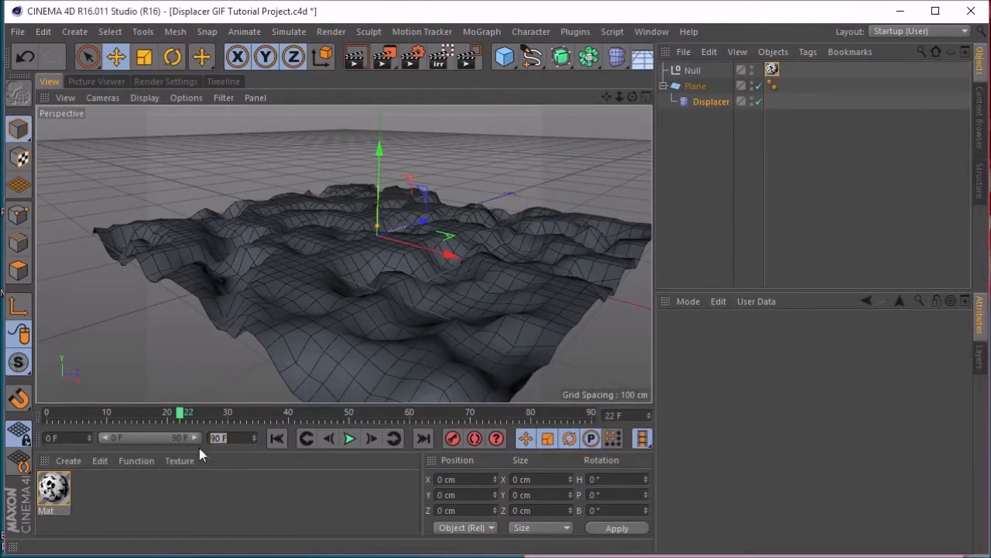
text(30)
key(Return)
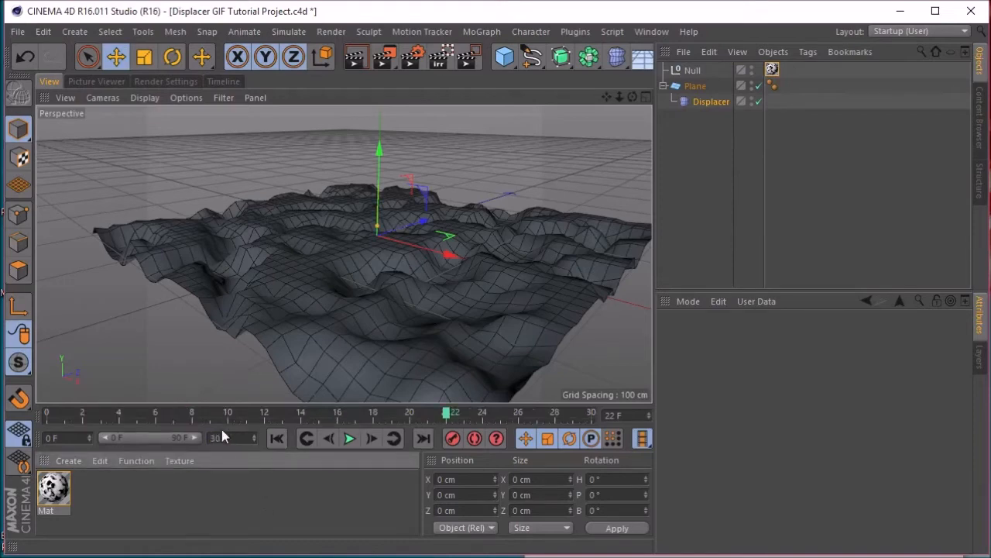
drag(452, 421, 46, 417)
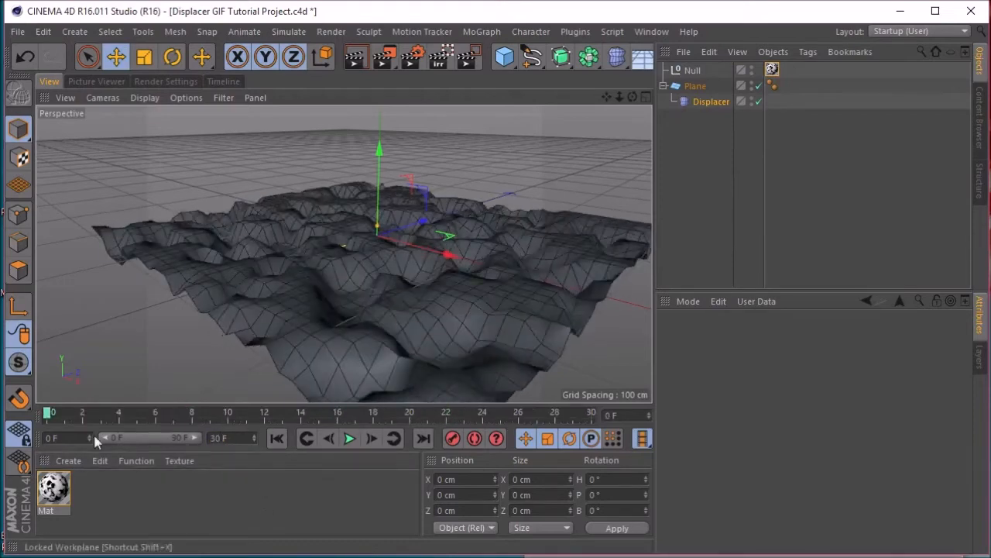
click(350, 439)
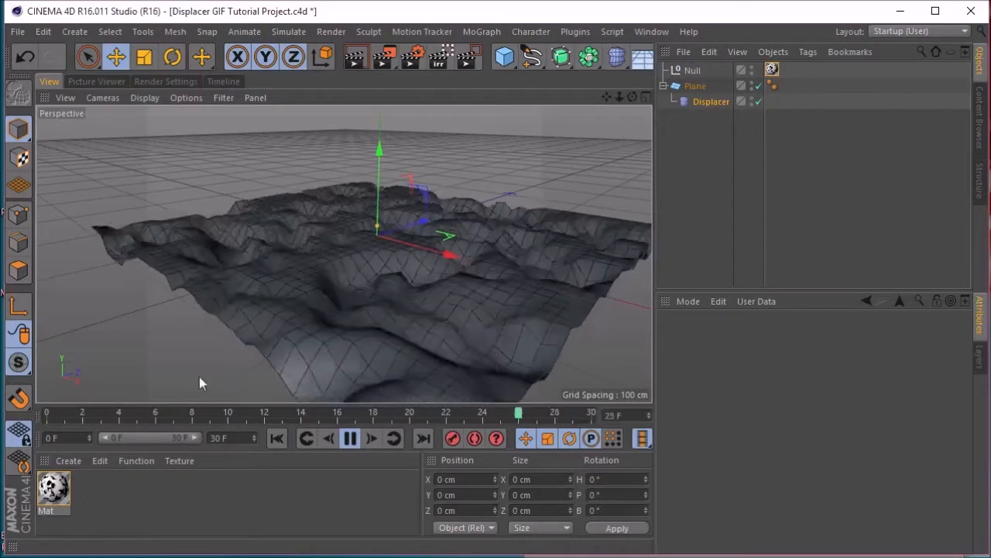
Step: Set the Global Scale of the material's noise shader to 444%
click(55, 501)
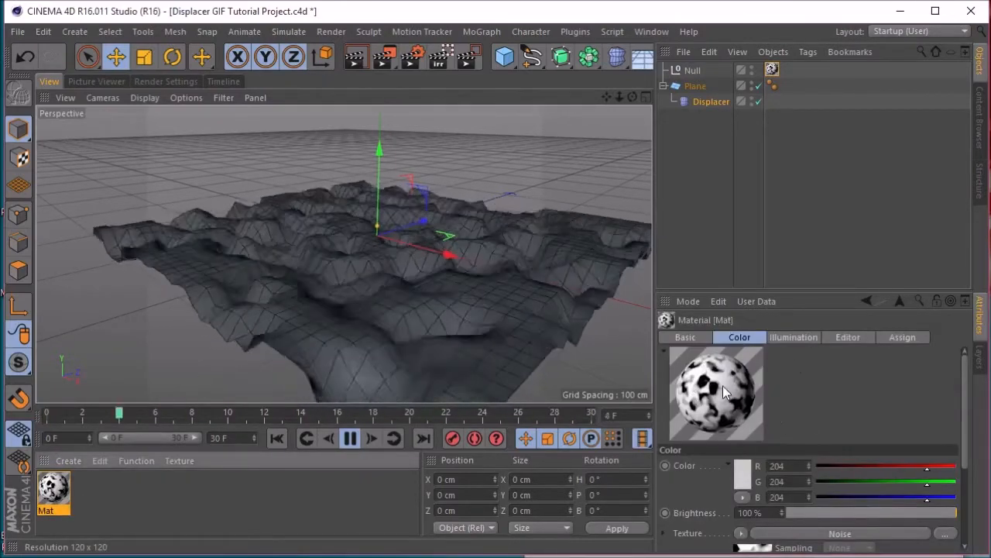
scroll(700, 492, down, 4)
click(746, 431)
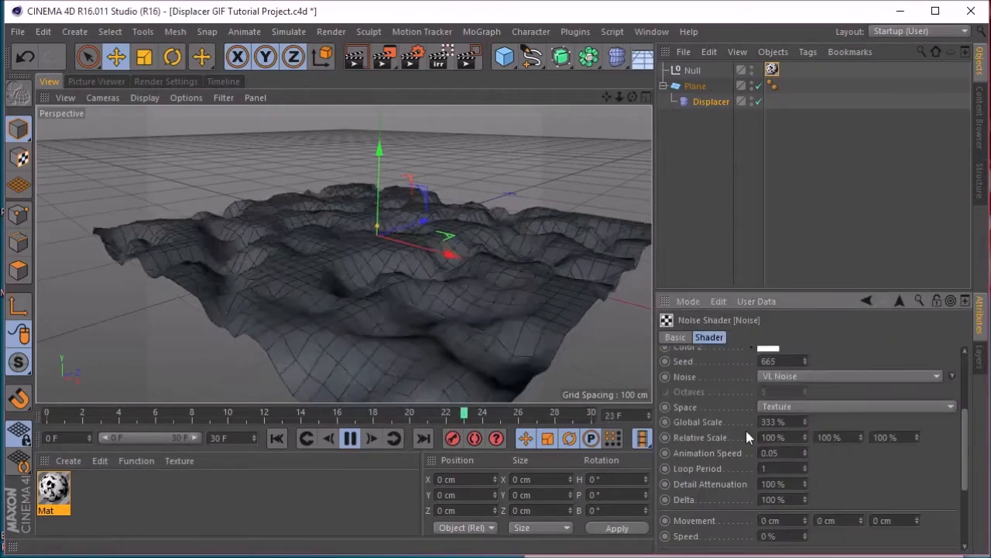
double_click(772, 421)
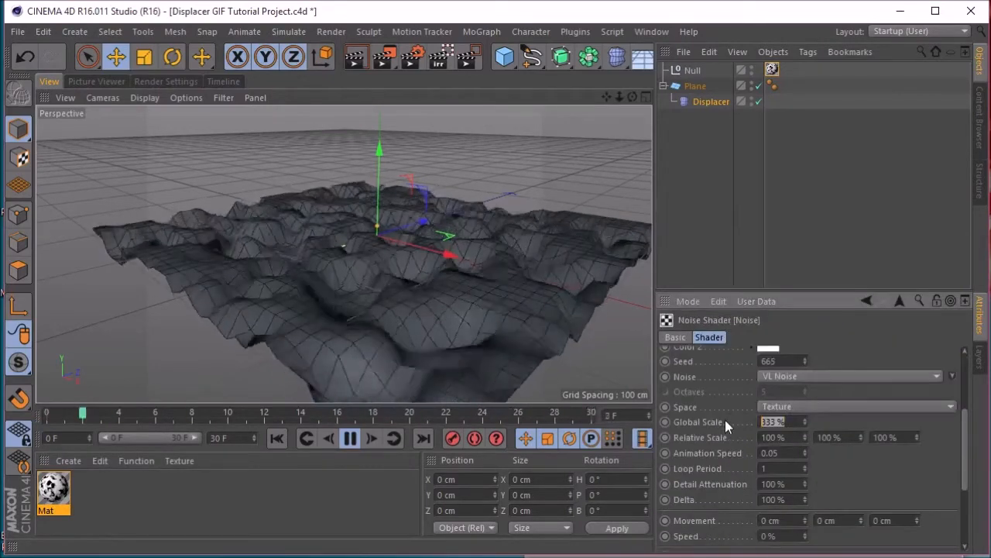
text(444)
key(Return)
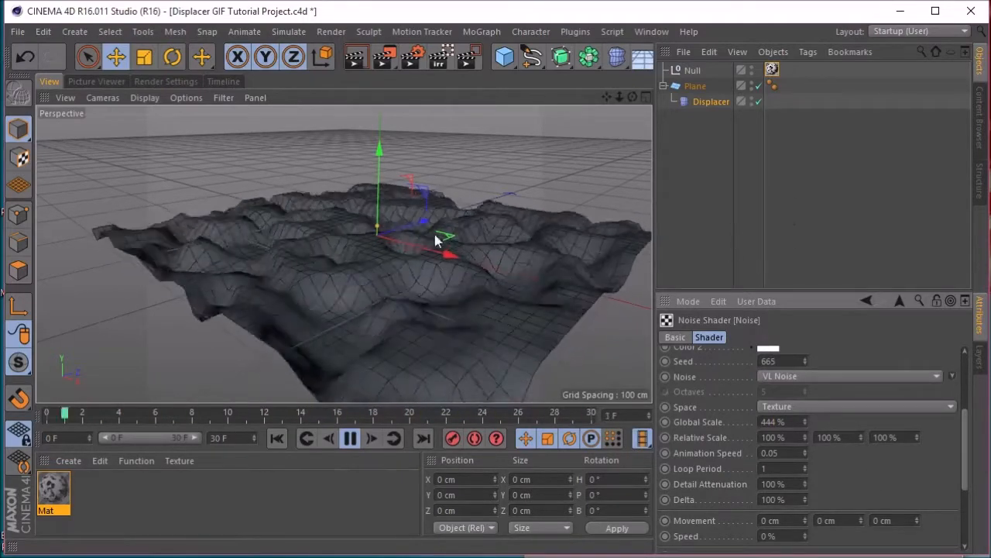
Step: Add a Subdivision Surface with the Plane as its child, stop playback and render a preview of the view
click(564, 61)
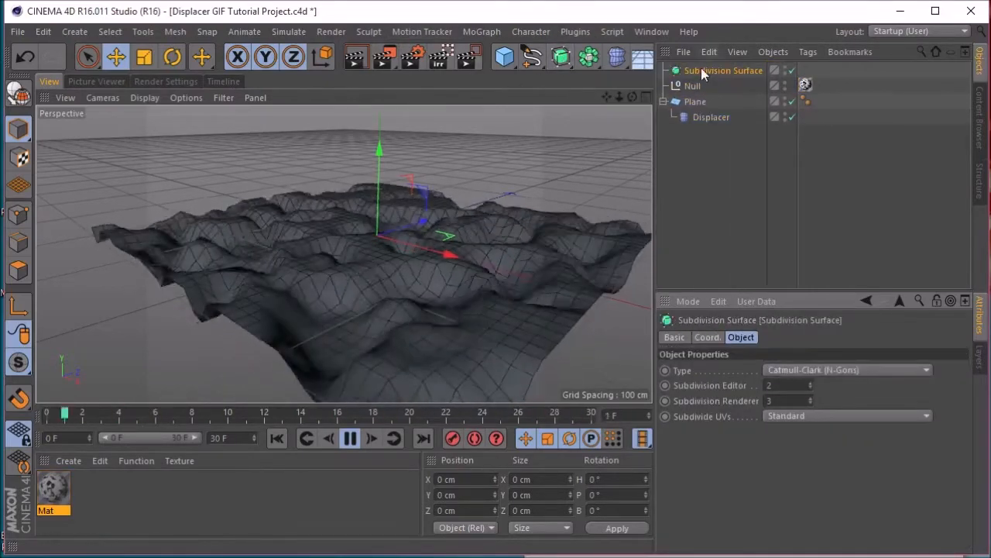
drag(691, 102, 705, 69)
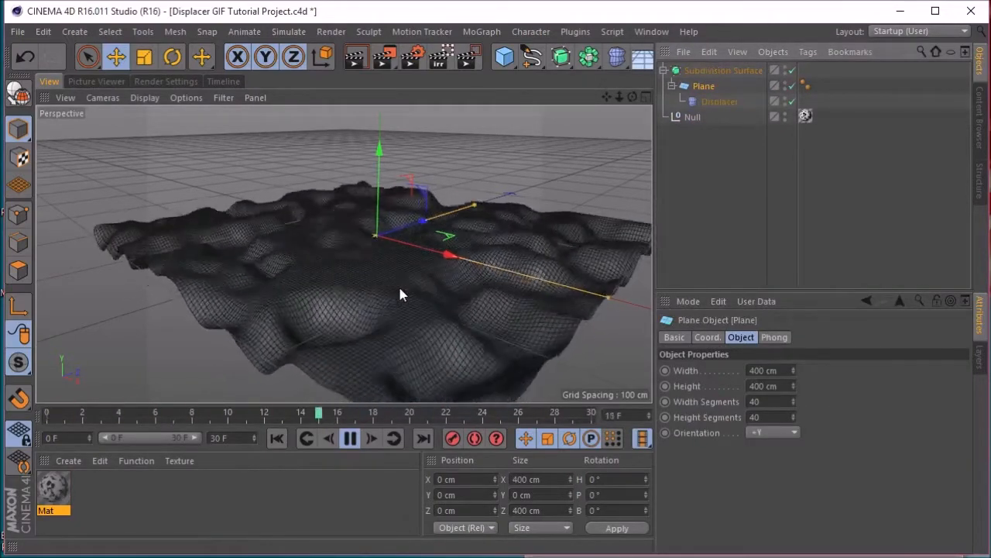
click(349, 439)
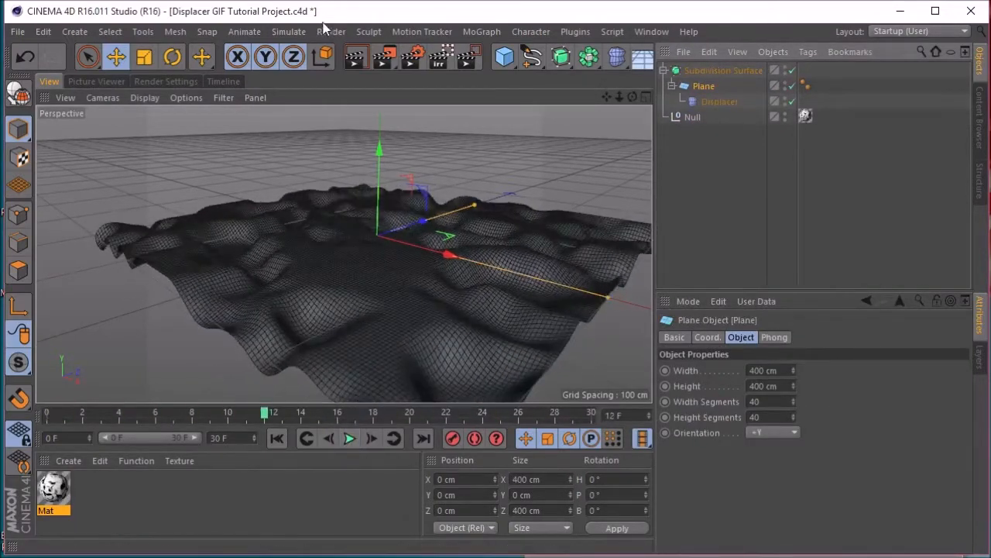
click(354, 59)
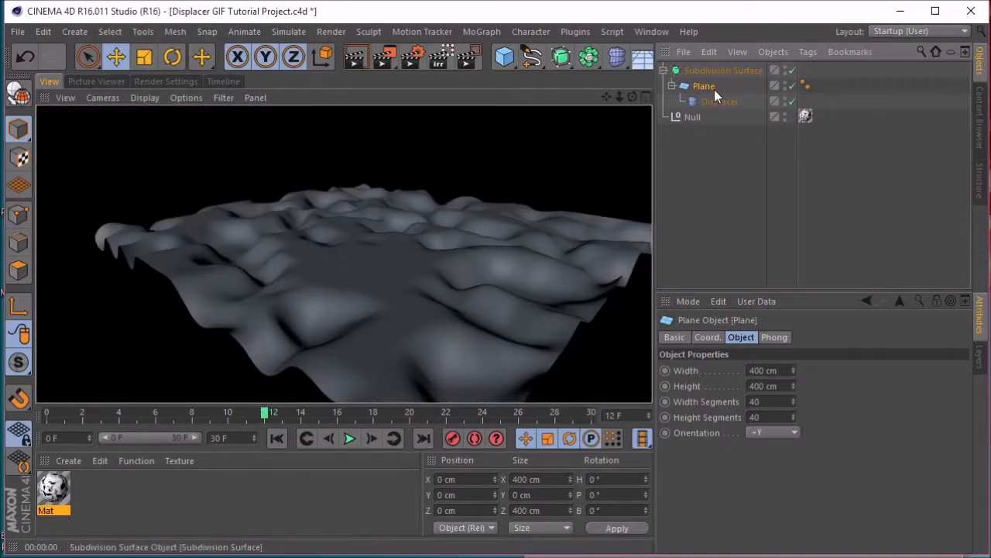
Step: Raise the Contrast of the material's noise shader to 85% and play the animation to preview it
click(46, 486)
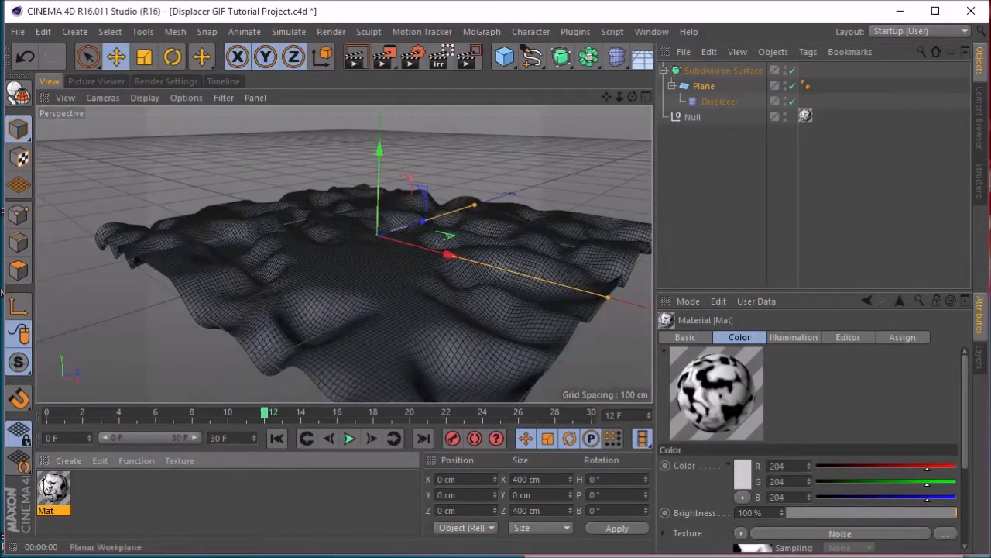
double_click(59, 489)
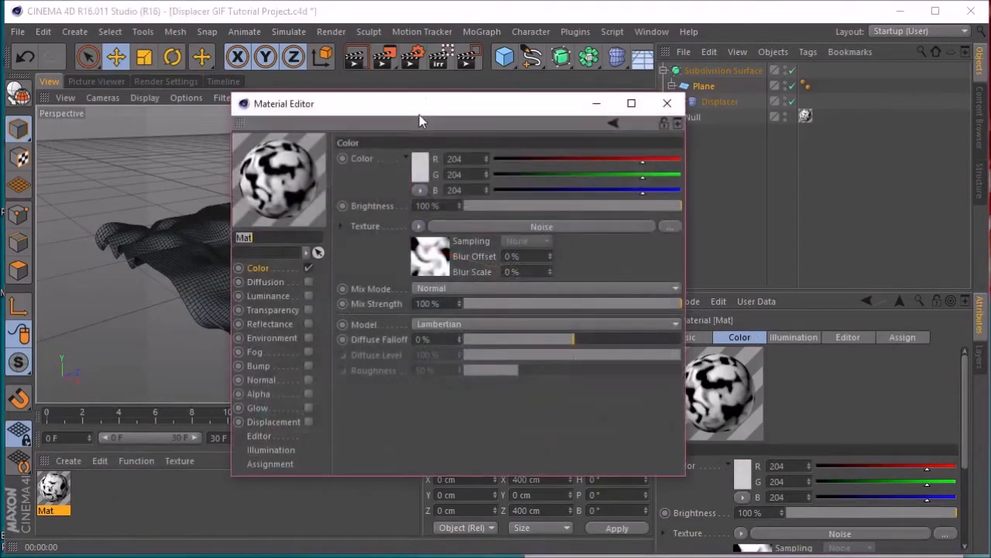
drag(428, 106, 683, 75)
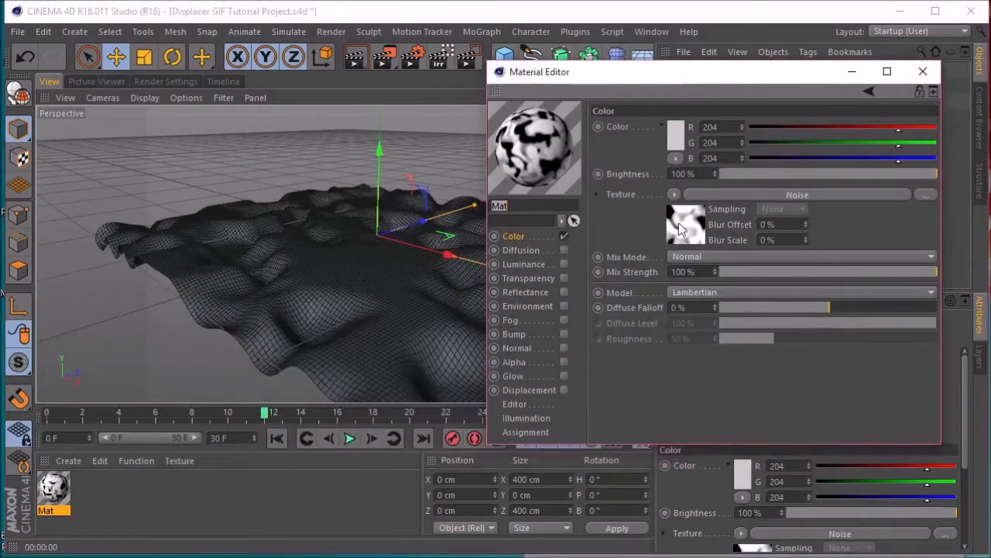
click(678, 223)
scroll(900, 345, down, 5)
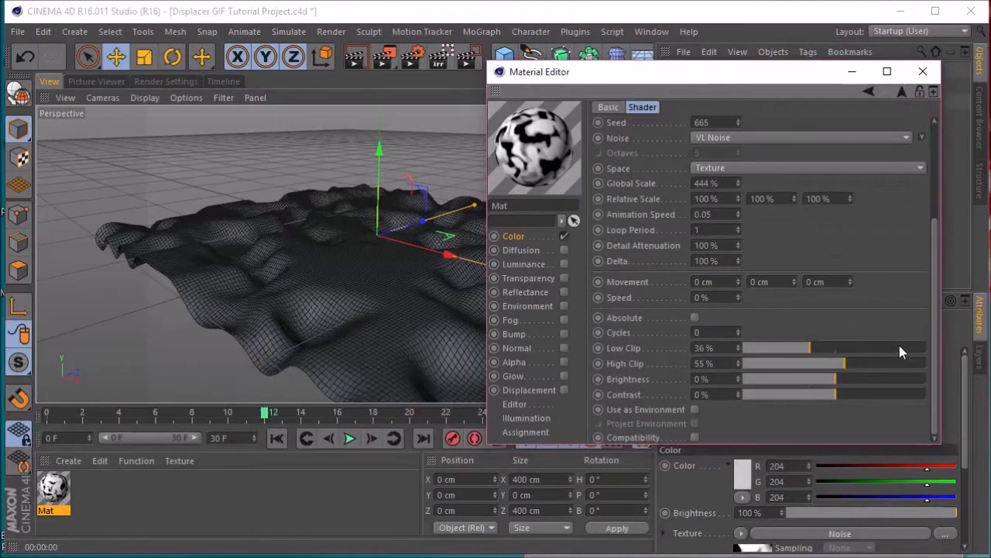
drag(889, 393, 902, 394)
click(914, 394)
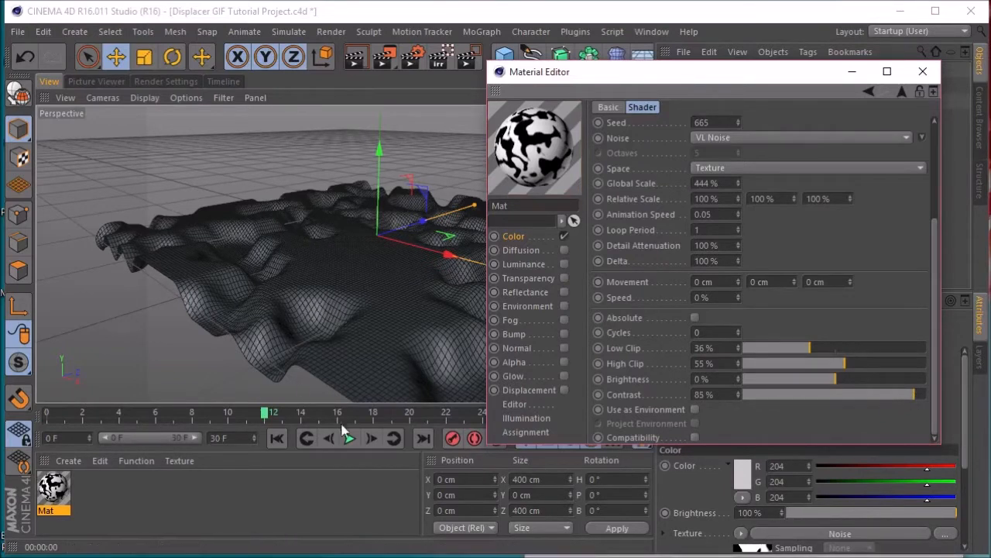
click(349, 438)
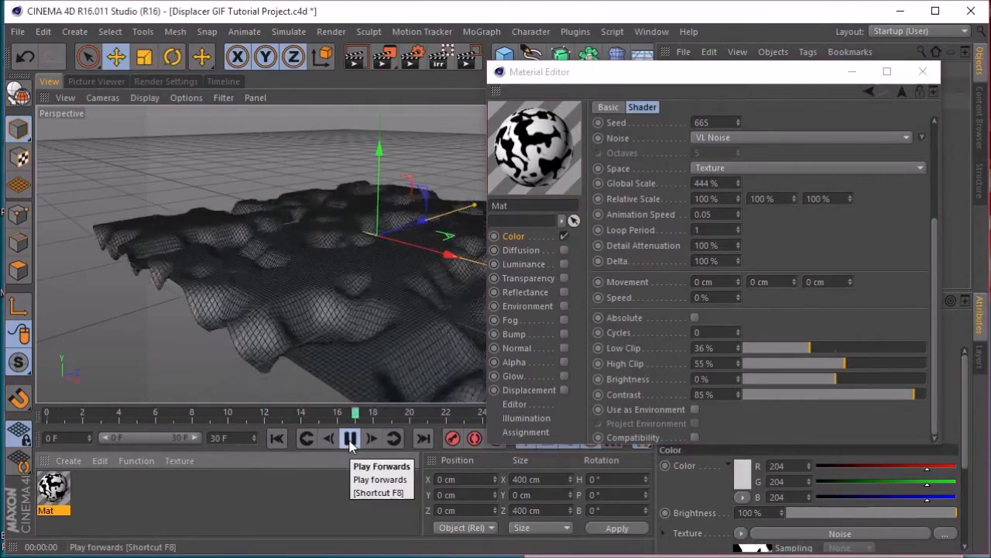
Step: Lower the noise shader's Contrast to 43% and close the Material Editor
click(889, 393)
drag(888, 393, 876, 393)
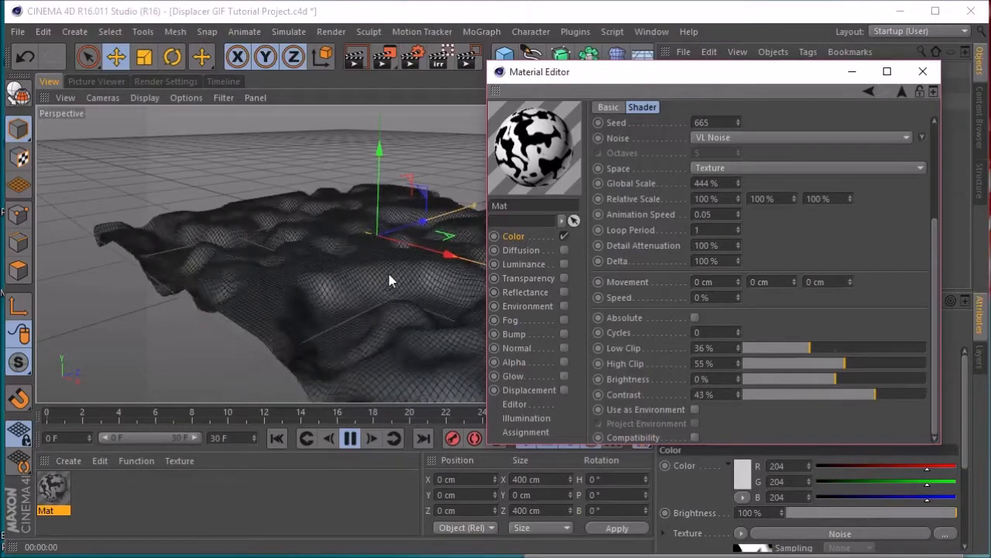
click(924, 72)
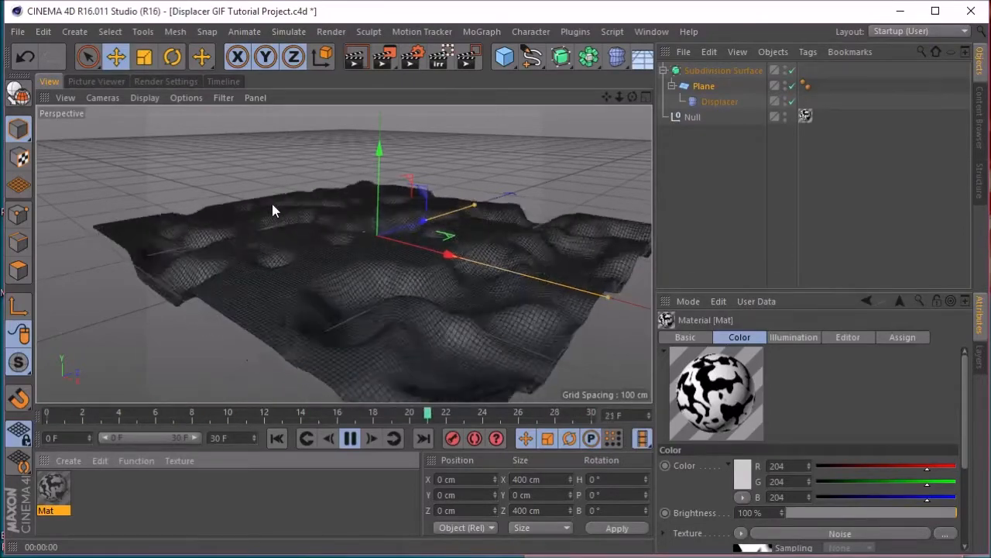
Step: Set the Tinted Border opacity of the viewports' safe frames to 100%
key(shift+v)
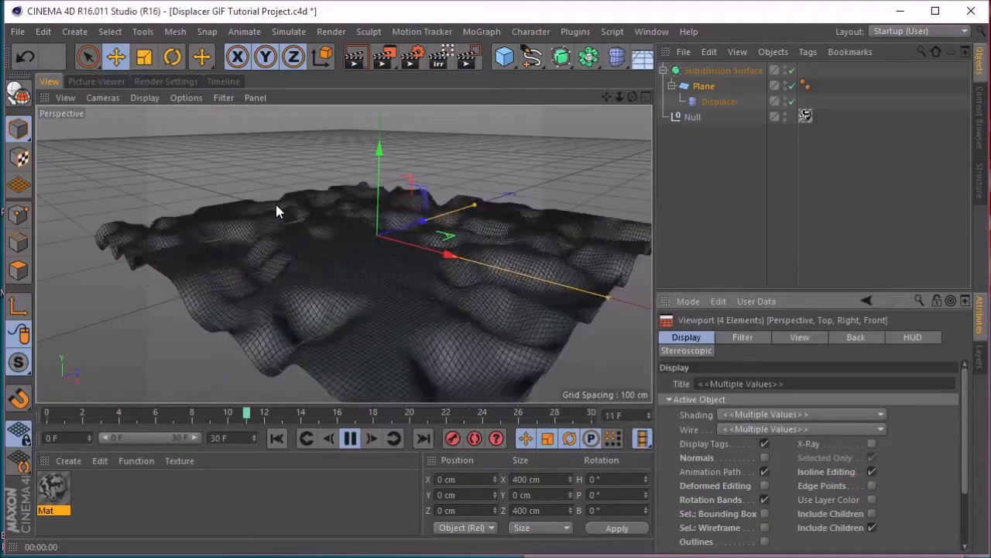
click(800, 337)
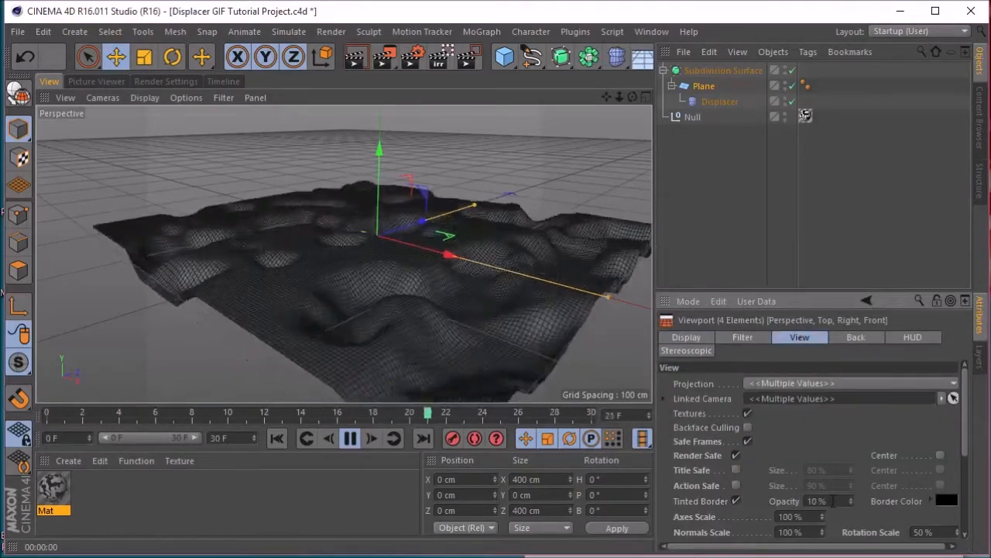
drag(851, 500, 850, 444)
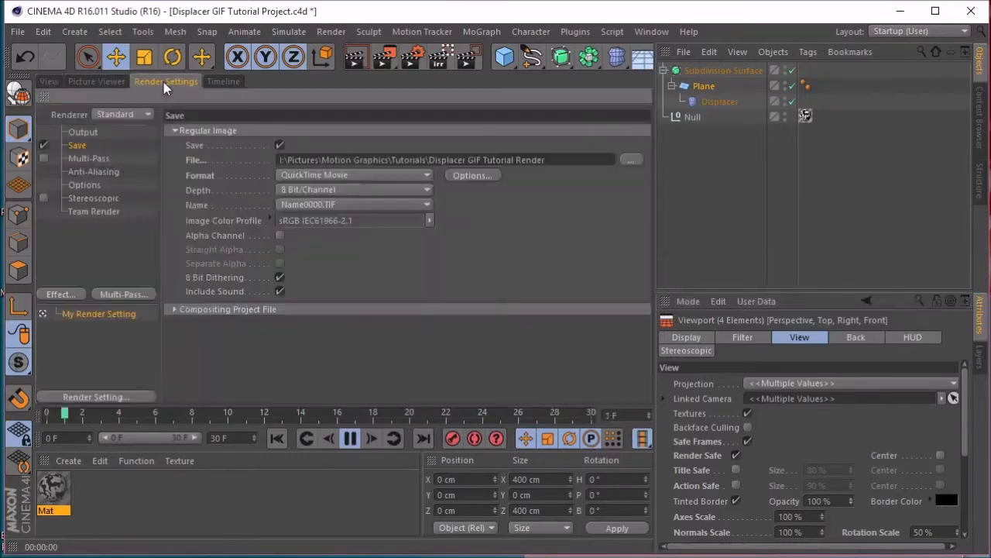
Step: Check the output size in the render settings and return to the perspective view
click(165, 81)
click(85, 132)
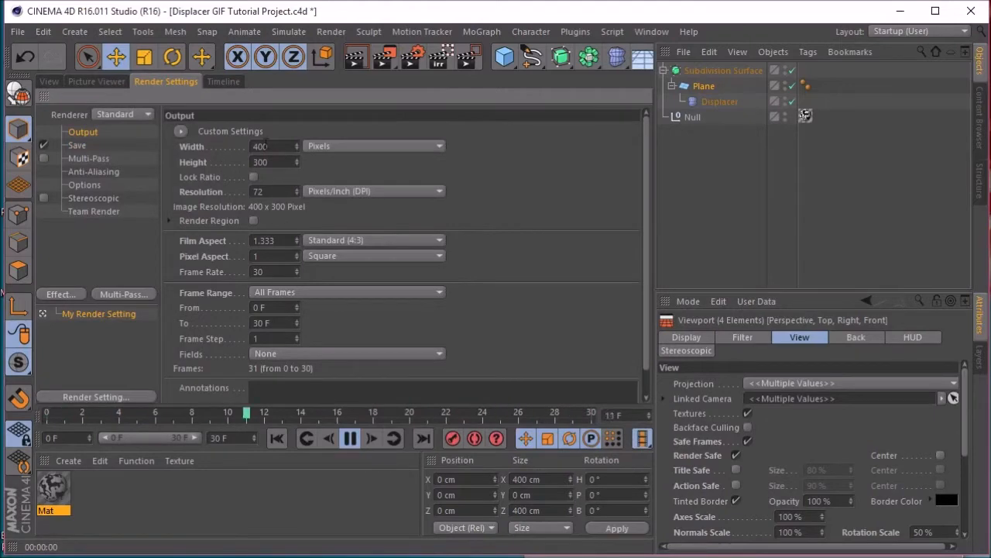
click(48, 81)
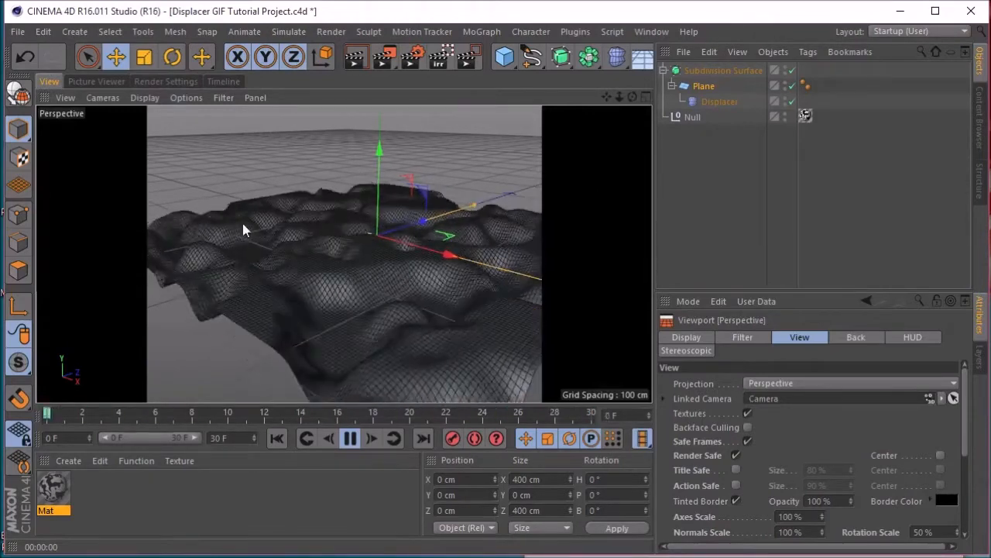
Step: Add a camera, look through it and frame the displaced surface close-up from about X 96, Y 65, Z -198 cm, heading 23.4°, pitch -32°
mouse_move(854, 506)
mouse_down()
mouse_move(798, 506)
mouse_move(852, 505)
mouse_up()
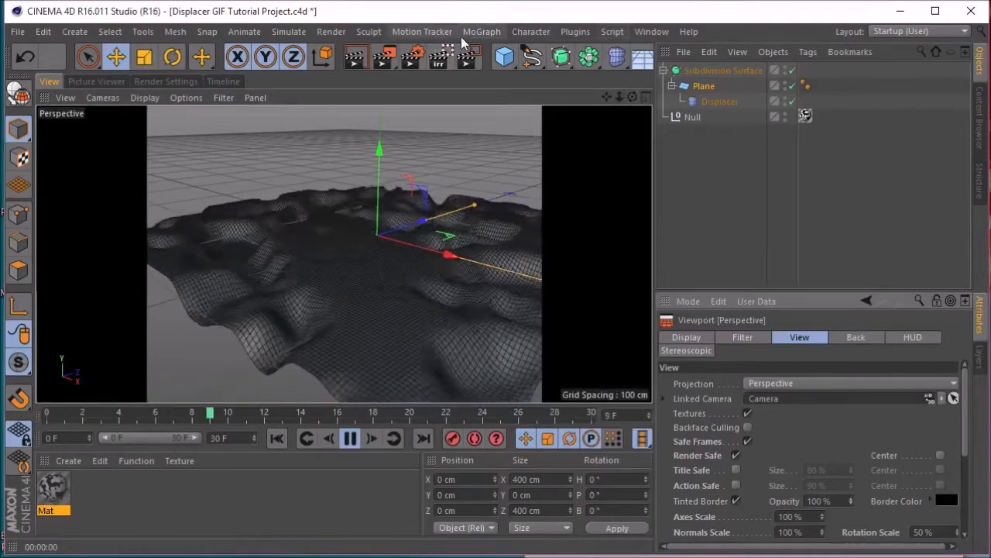
drag(658, 60, 716, 62)
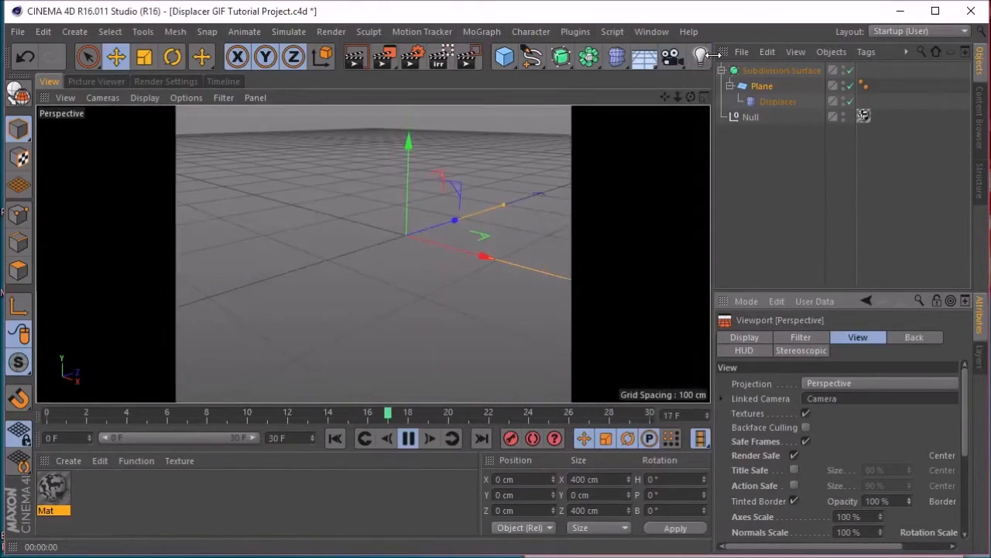
click(672, 56)
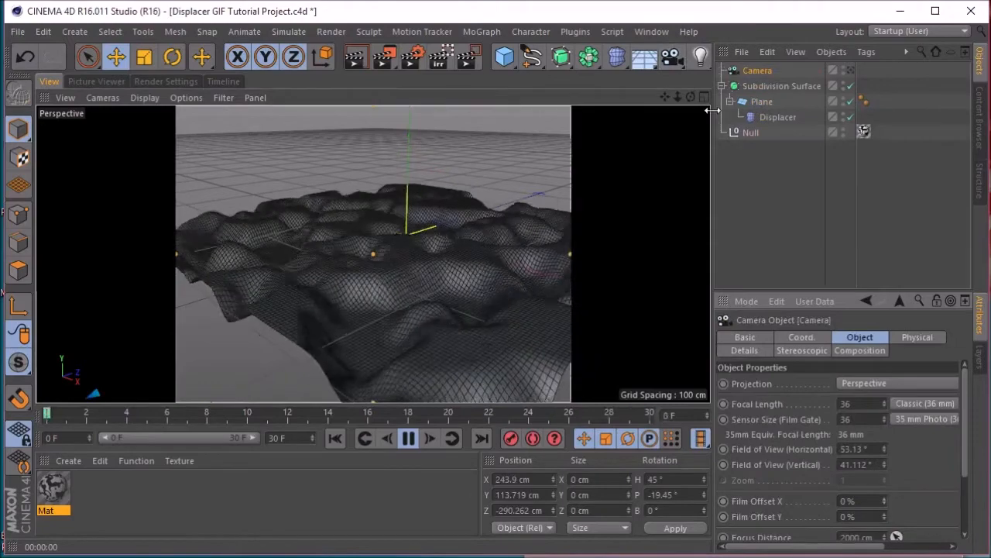
click(849, 70)
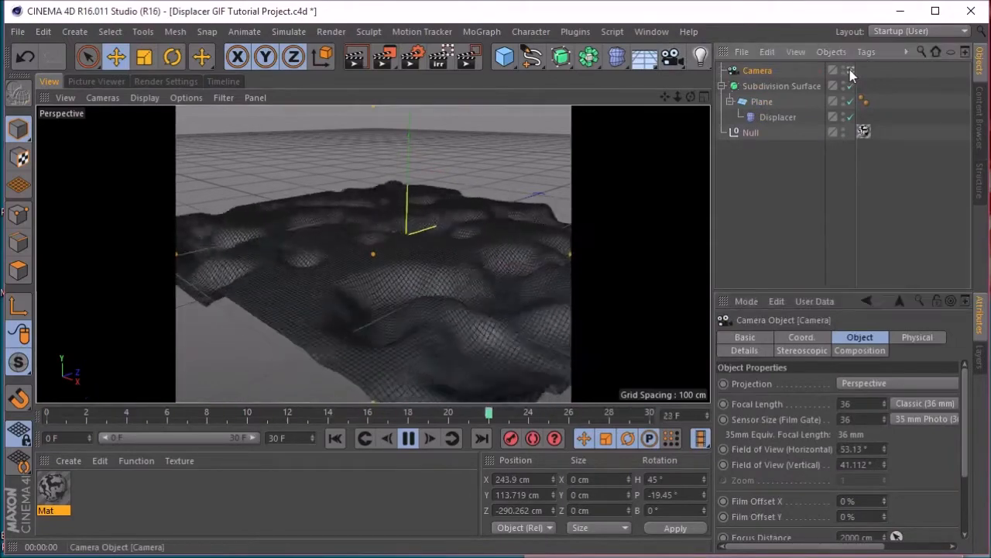
drag(685, 93, 720, 97)
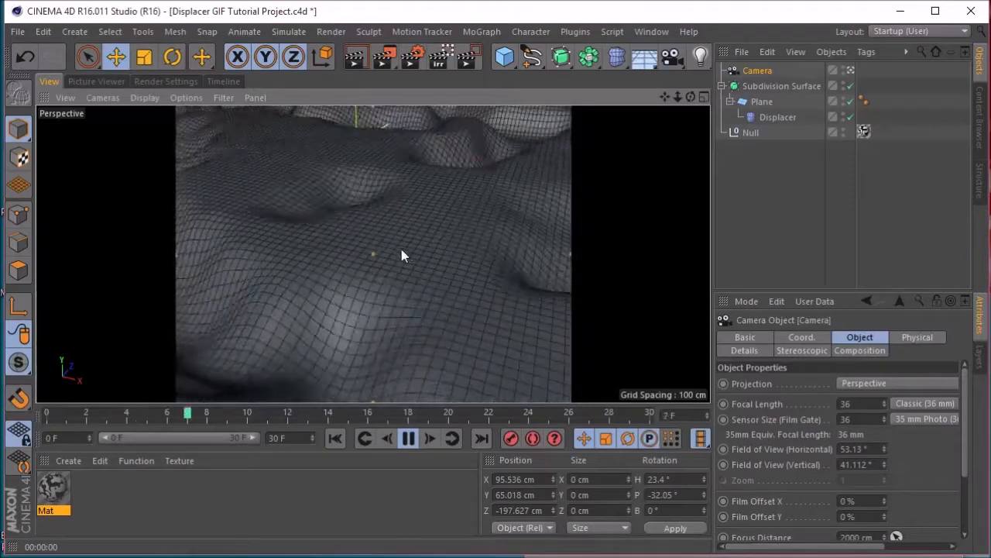
Step: Stop playback at frame 0 and leave the camera view to inspect the camera and plane from the side and in the orthographic views
click(409, 439)
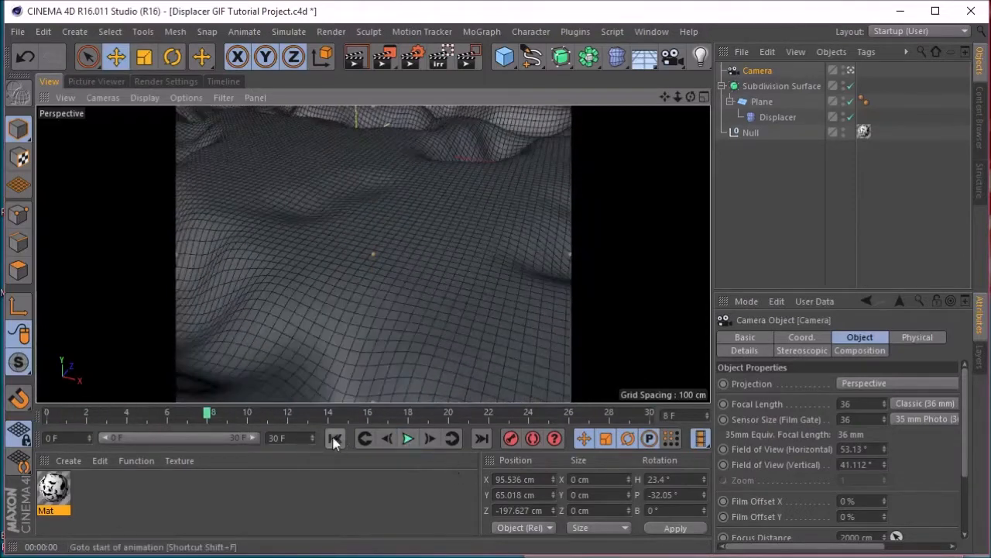
click(334, 439)
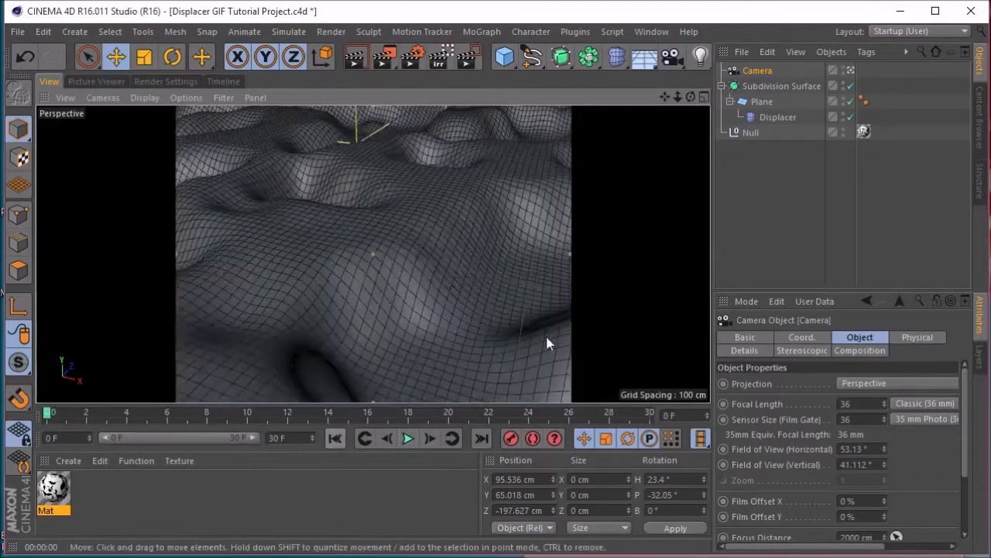
click(851, 71)
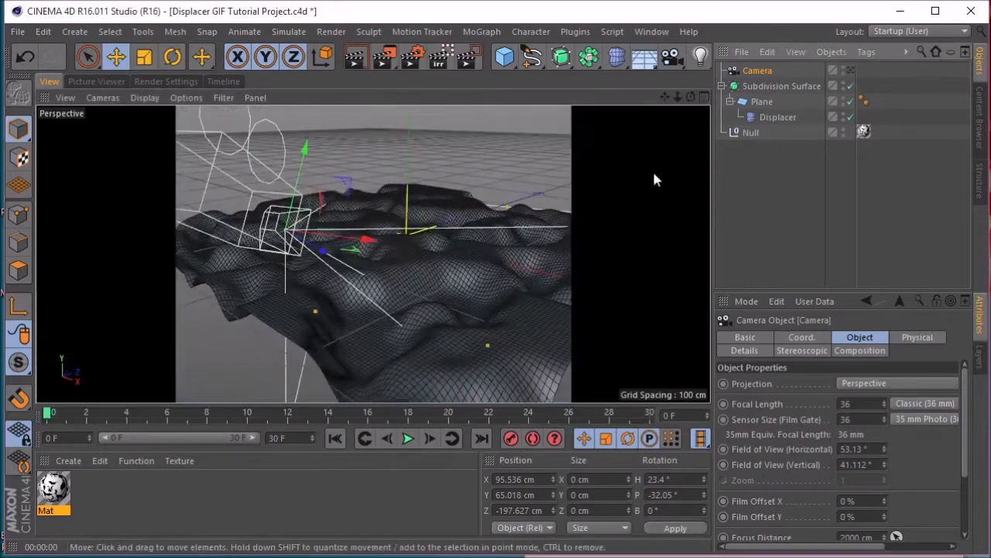
drag(692, 97, 431, 256)
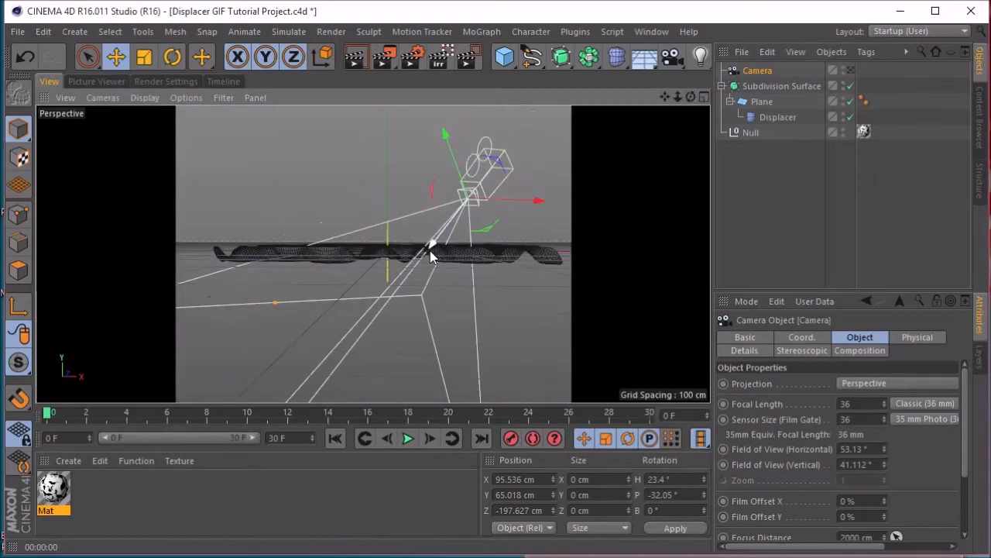
click(702, 95)
click(703, 95)
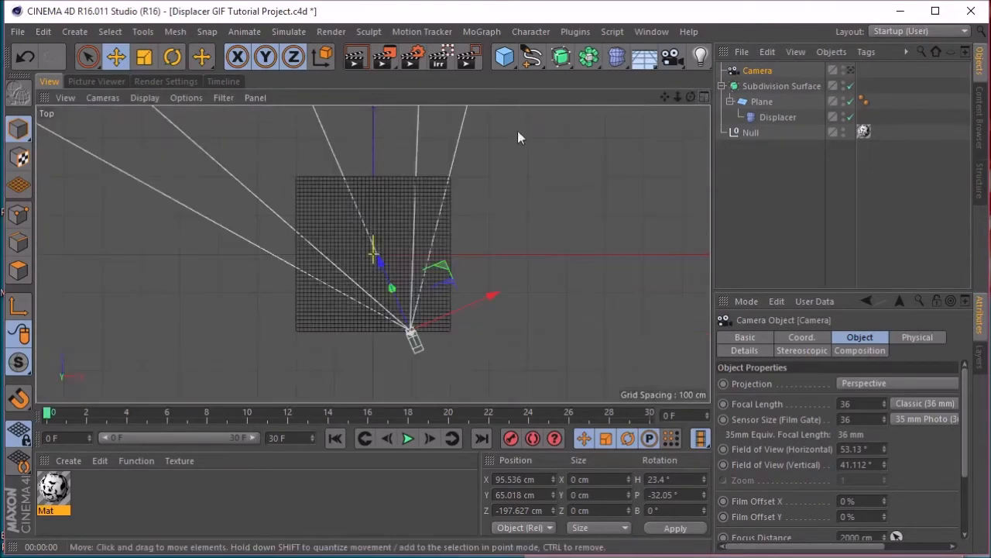
click(704, 97)
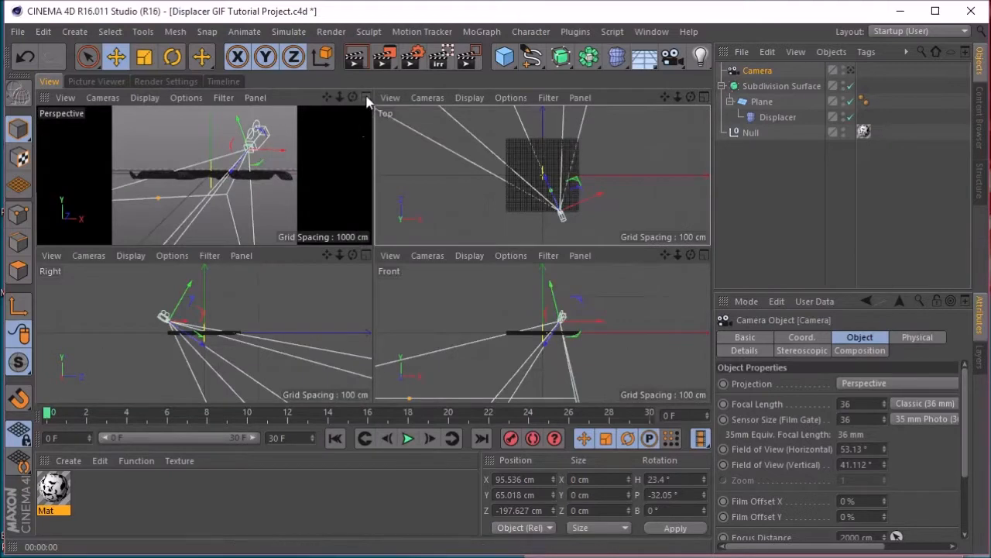
click(366, 97)
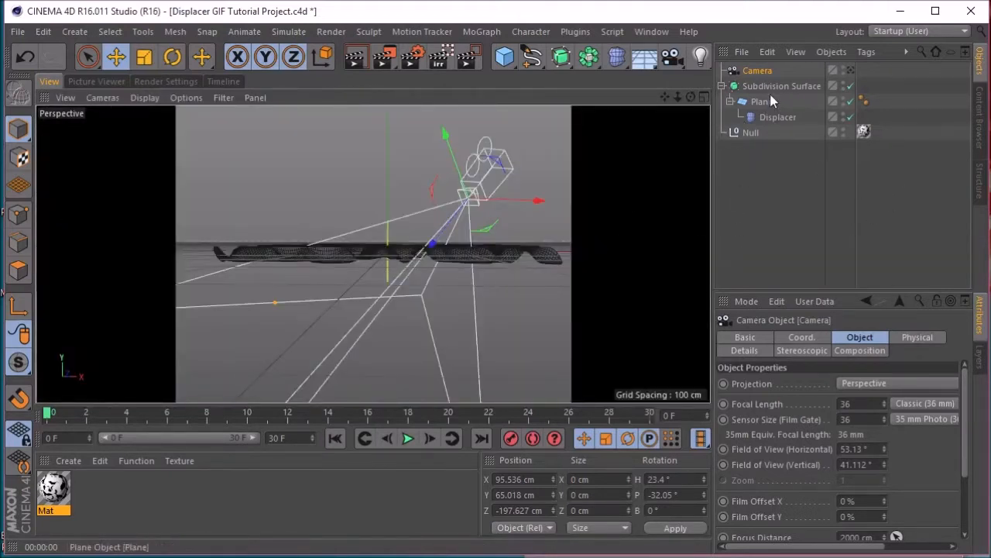
Step: Create a new material, assign it to the Subdivision Surface and set its texture tag's projection to Flat
double_click(101, 501)
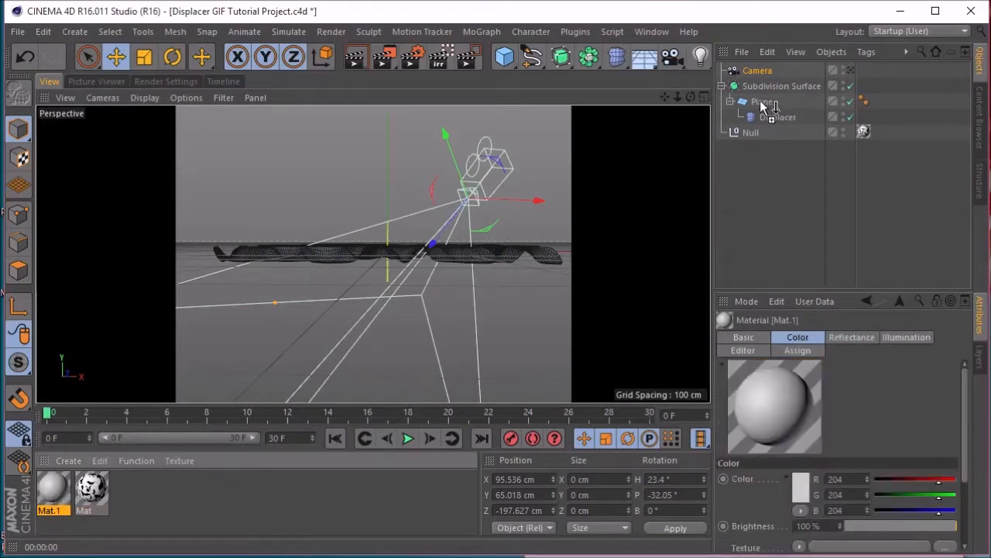
drag(769, 86, 769, 86)
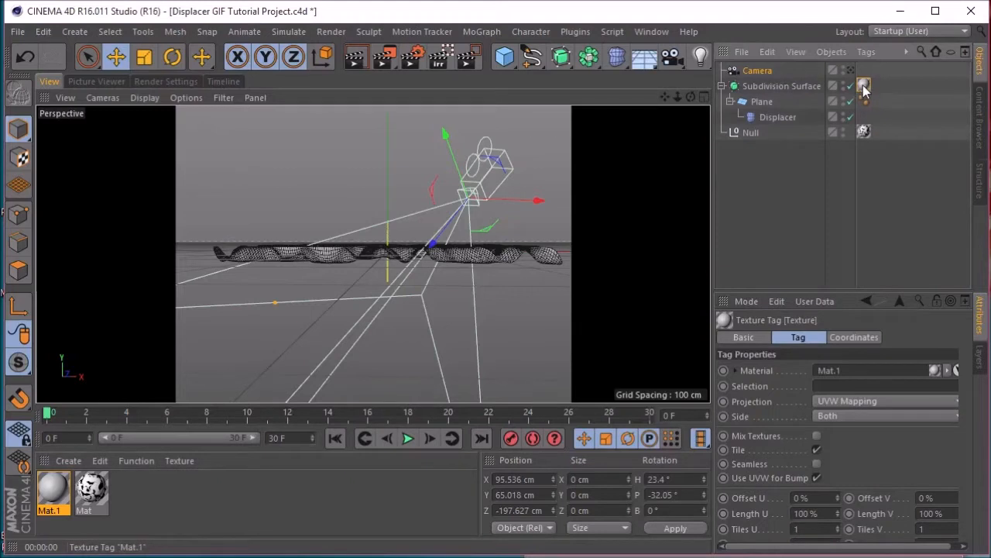
click(861, 401)
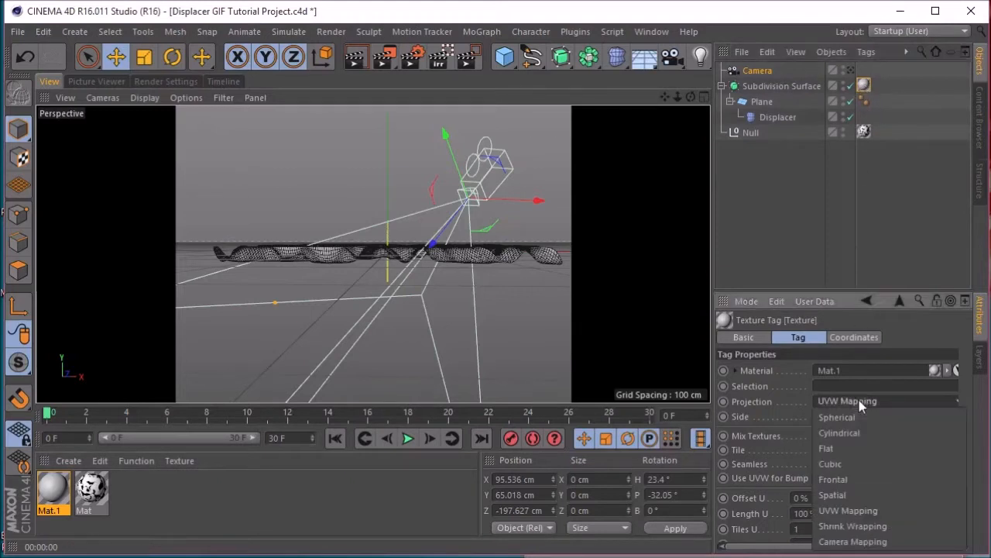
click(834, 445)
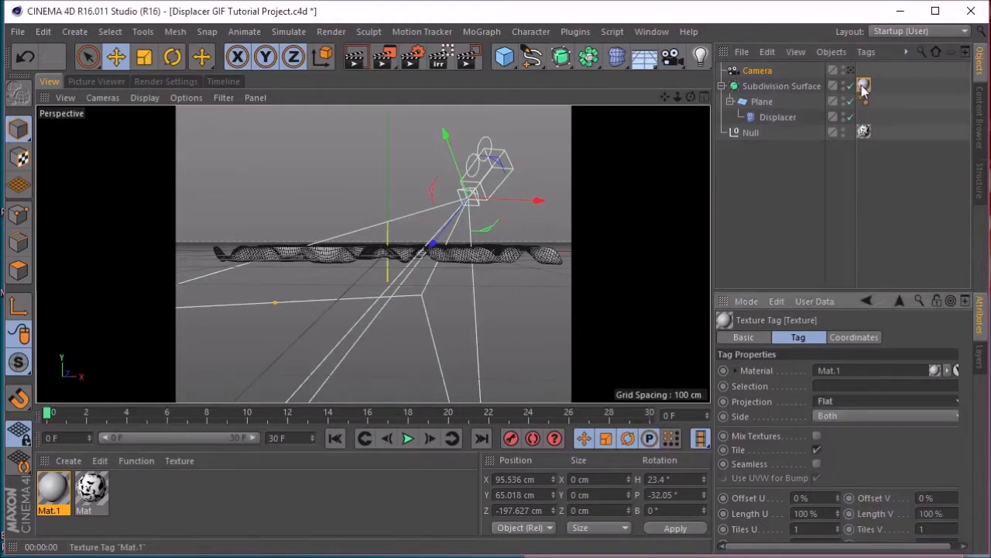
Step: In the front view, move the flat texture projection to about -50.6% X and 45% Y offset, aligning its upper-left corner with the displaced plane
click(776, 87)
click(863, 85)
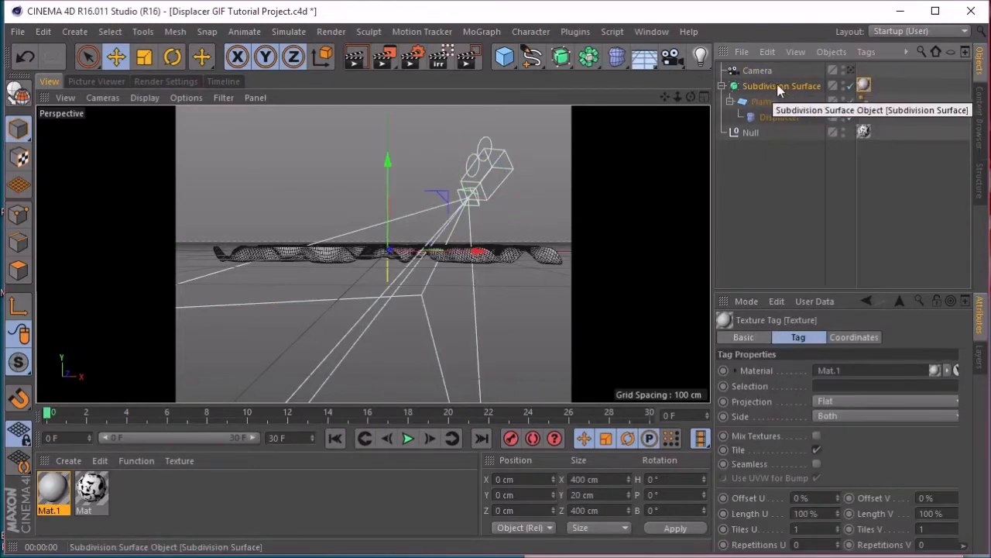
click(20, 160)
drag(692, 97, 116, 162)
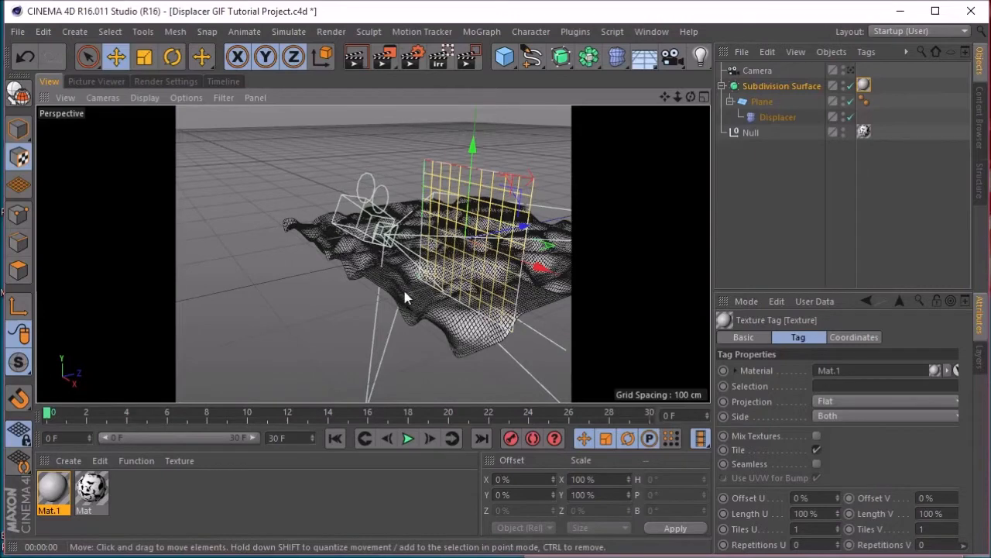
click(705, 96)
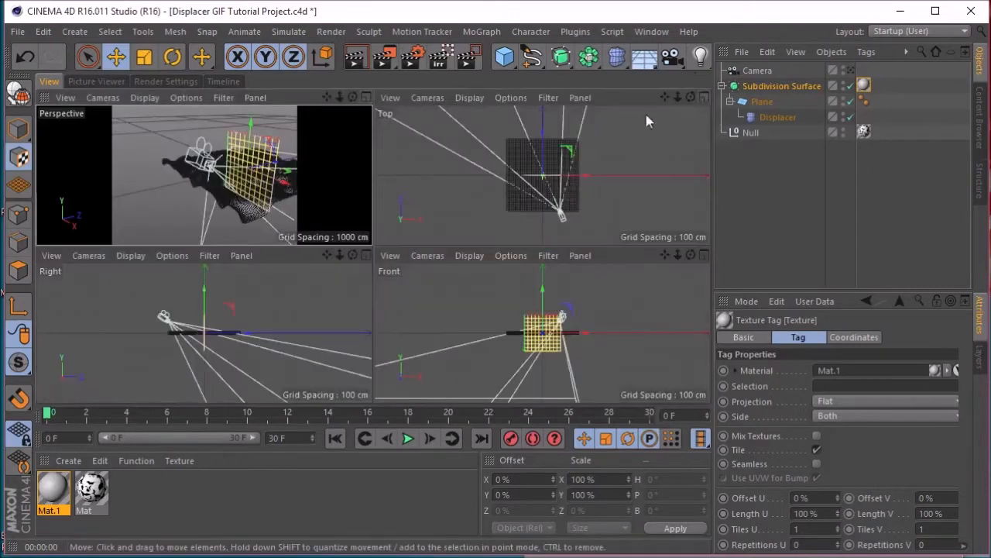
click(705, 255)
scroll(399, 258, up, 5)
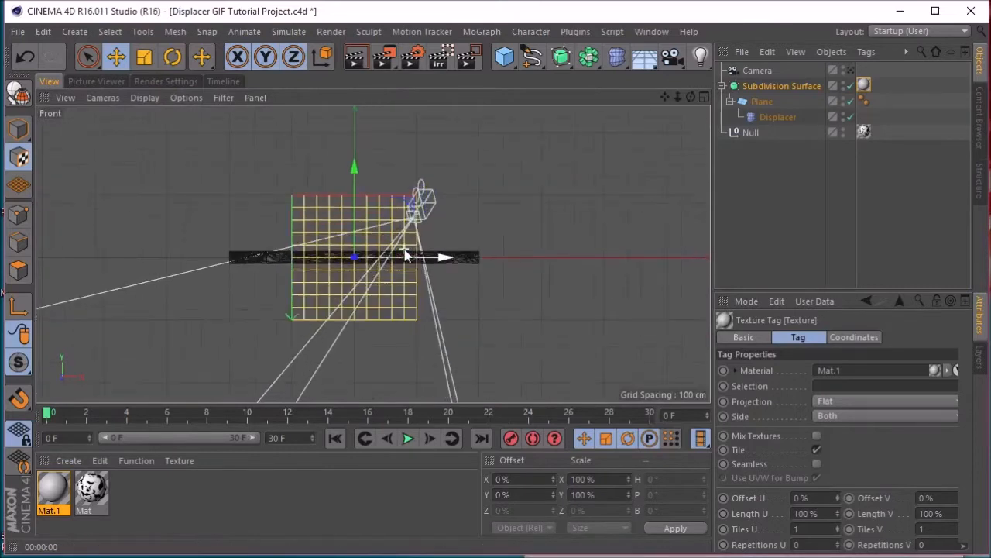
scroll(404, 256, up, 1)
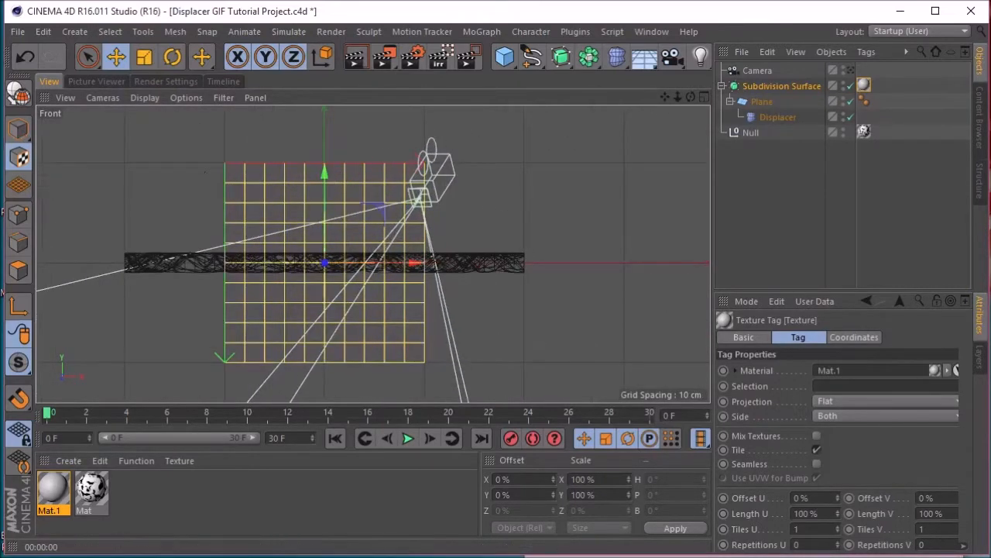
click(20, 158)
drag(375, 209, 182, 379)
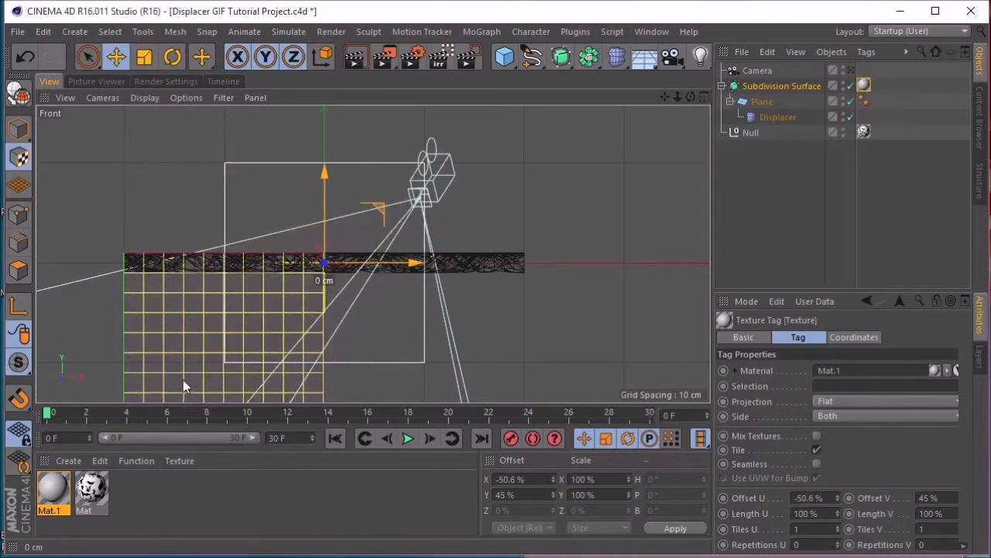
Step: Scale the texture projection to 10% in Y and about 200.8% in X so it covers the displaced plane's side profile
scroll(360, 259, down, 3)
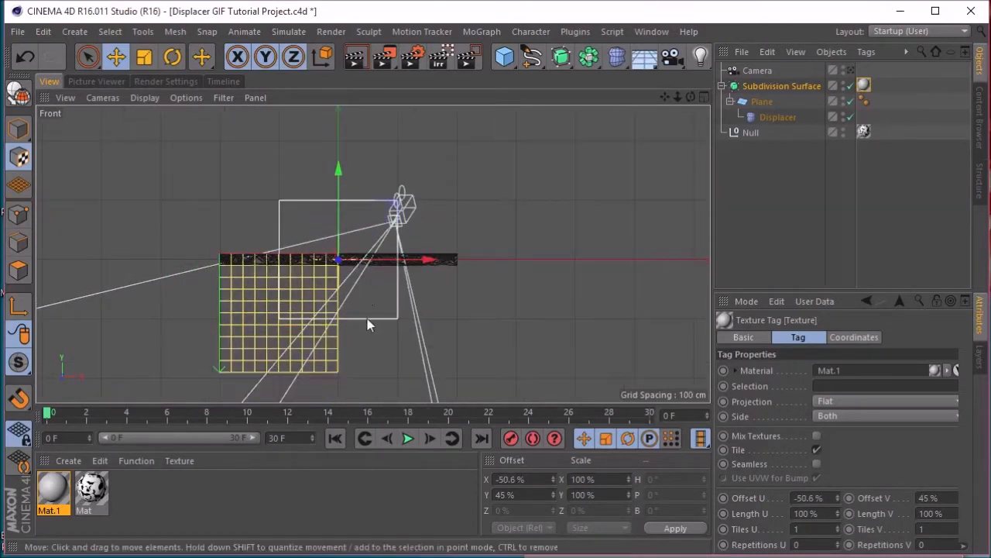
key(t)
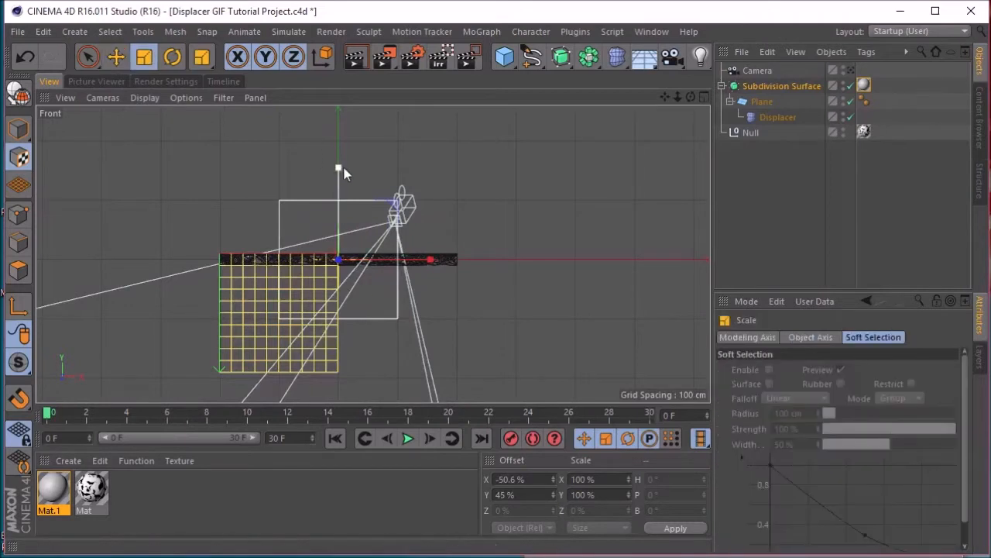
drag(338, 172, 338, 245)
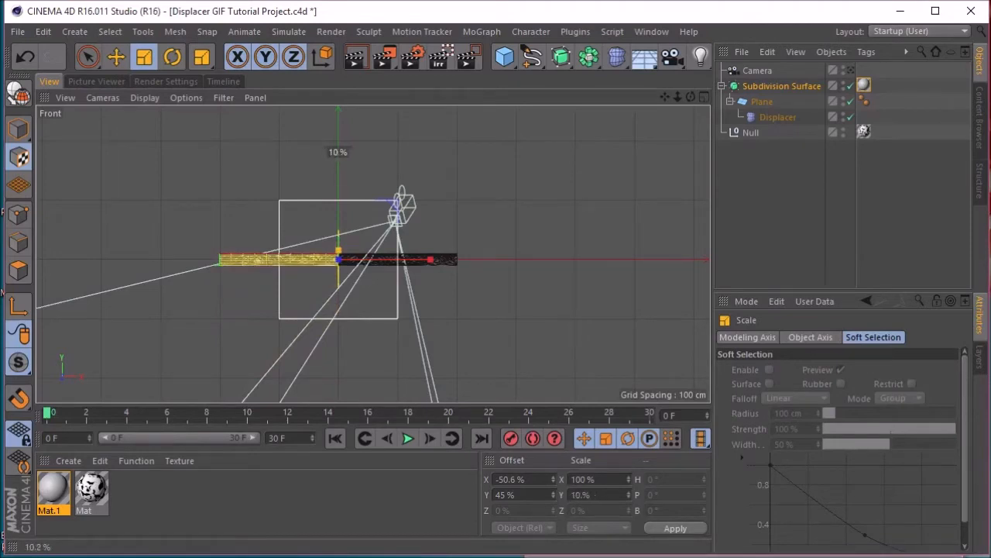
scroll(329, 260, up, 5)
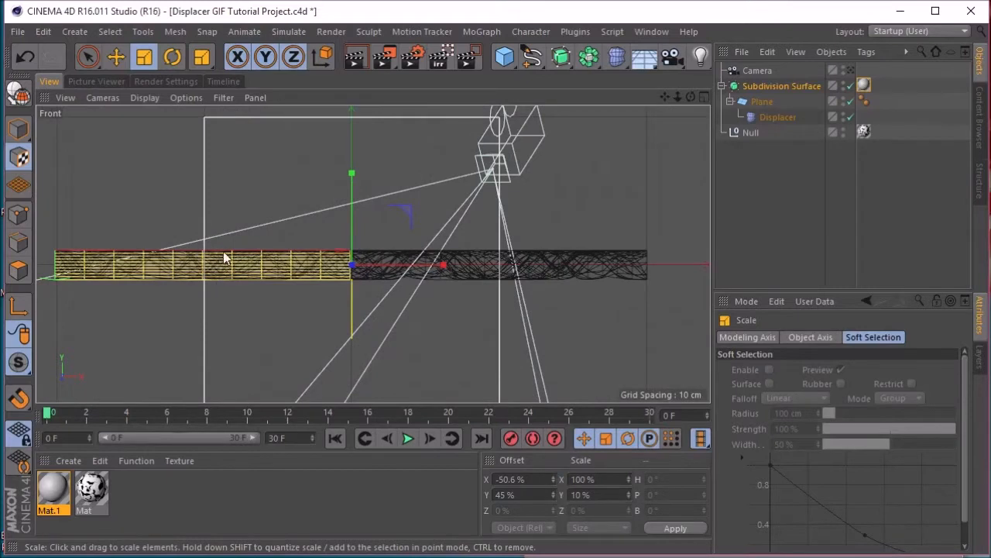
drag(447, 269, 821, 265)
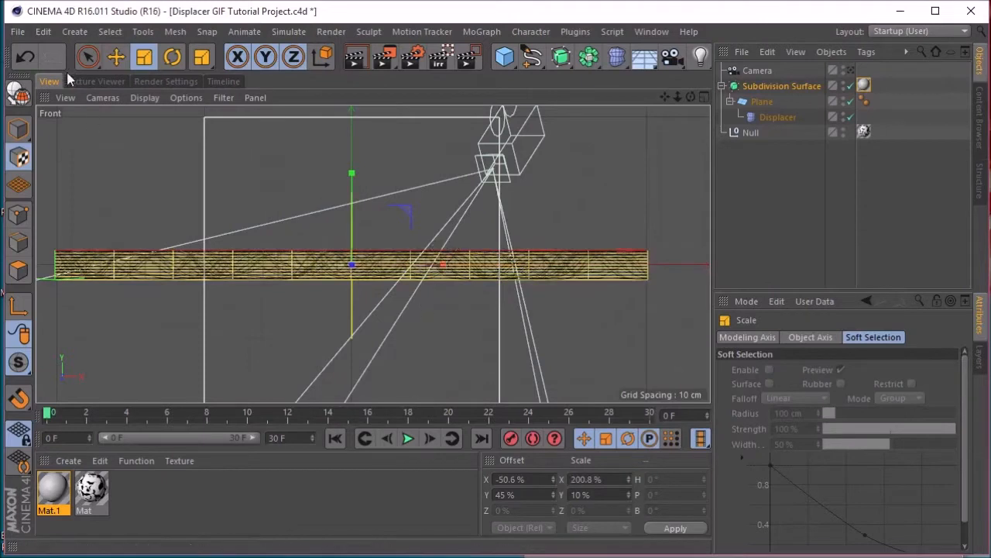
Step: Leave texture mode for model mode and return to the perspective view seen through the scene camera
click(26, 133)
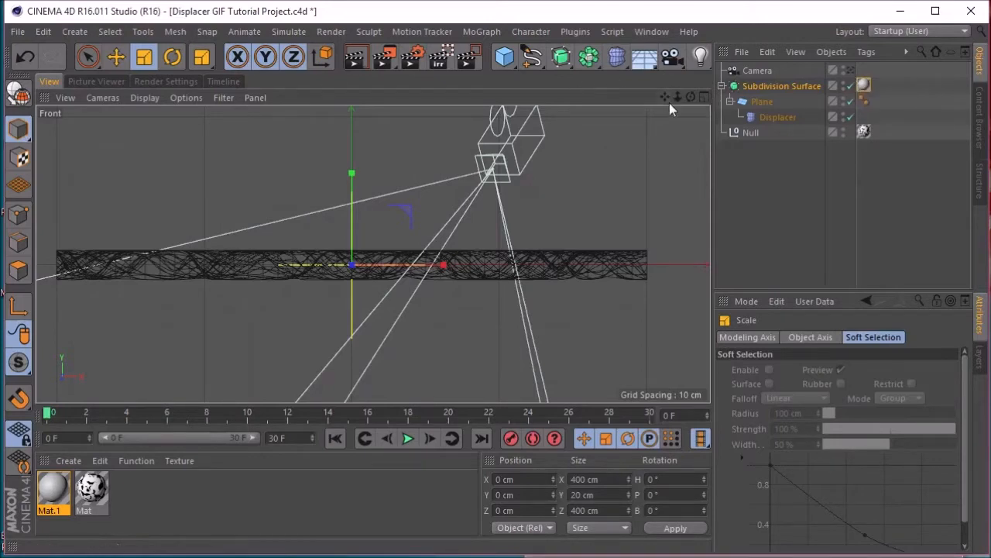
click(703, 98)
click(368, 97)
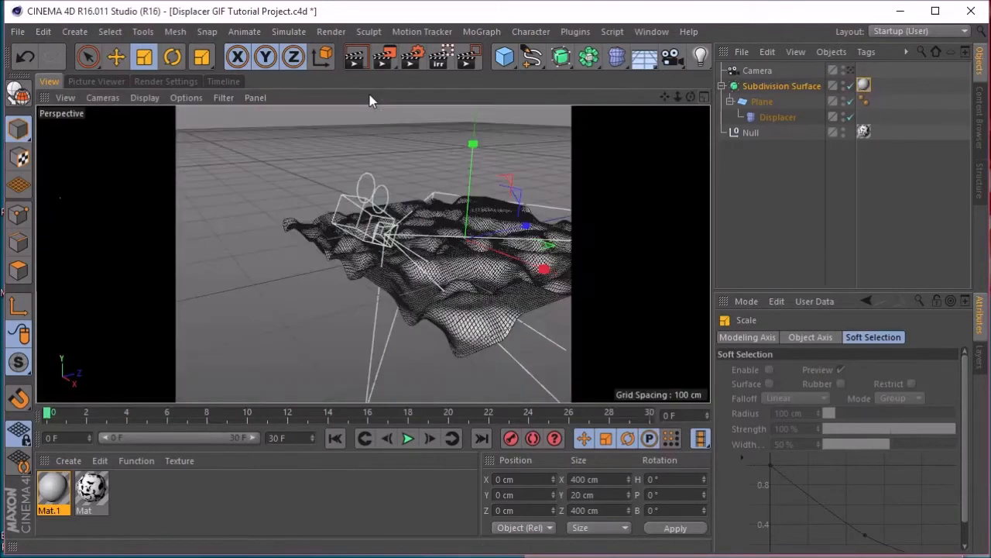
drag(690, 97, 716, 100)
scroll(444, 230, down, 2)
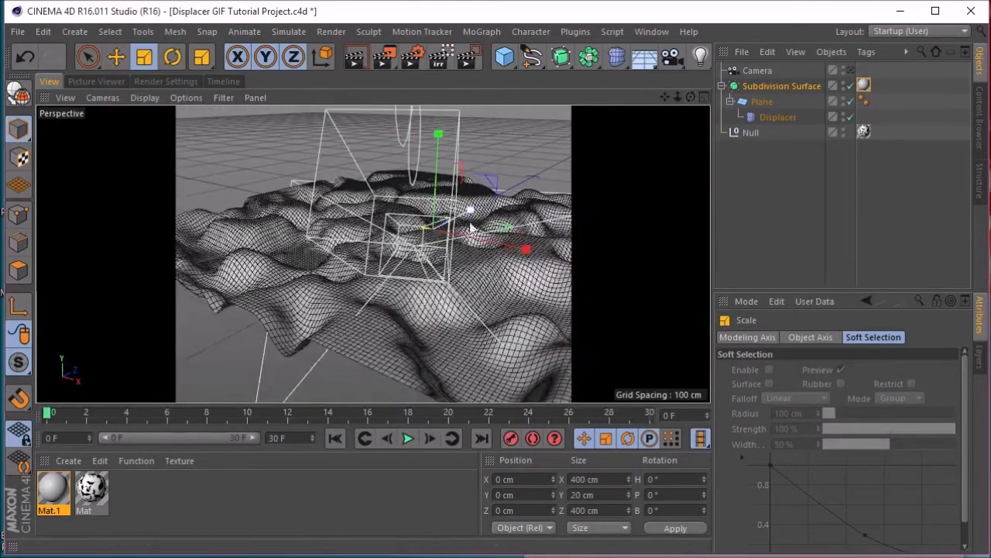
click(853, 70)
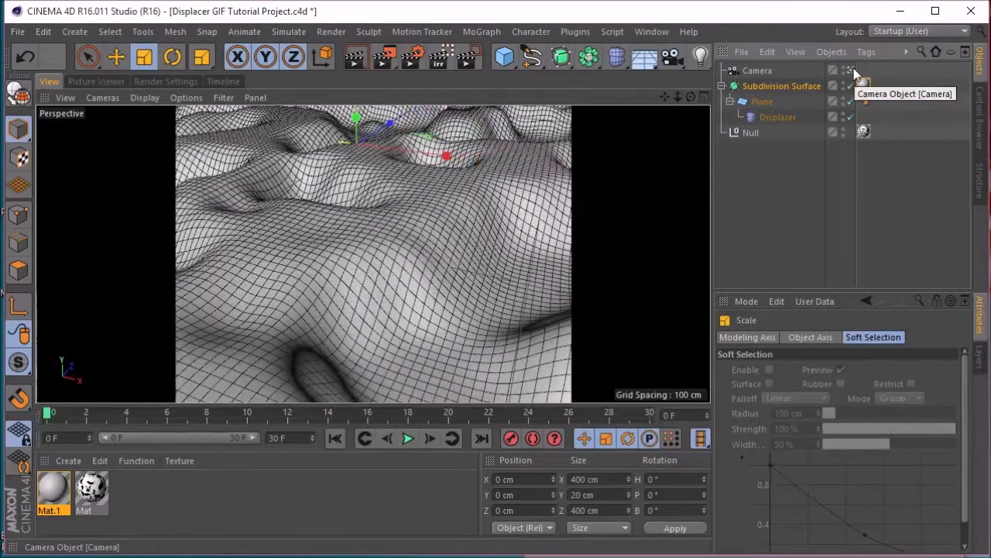
Step: Disable Reflectance in the Subdivision Surface's material and load a Gradient shader as its Color texture
double_click(51, 490)
drag(343, 111, 594, 97)
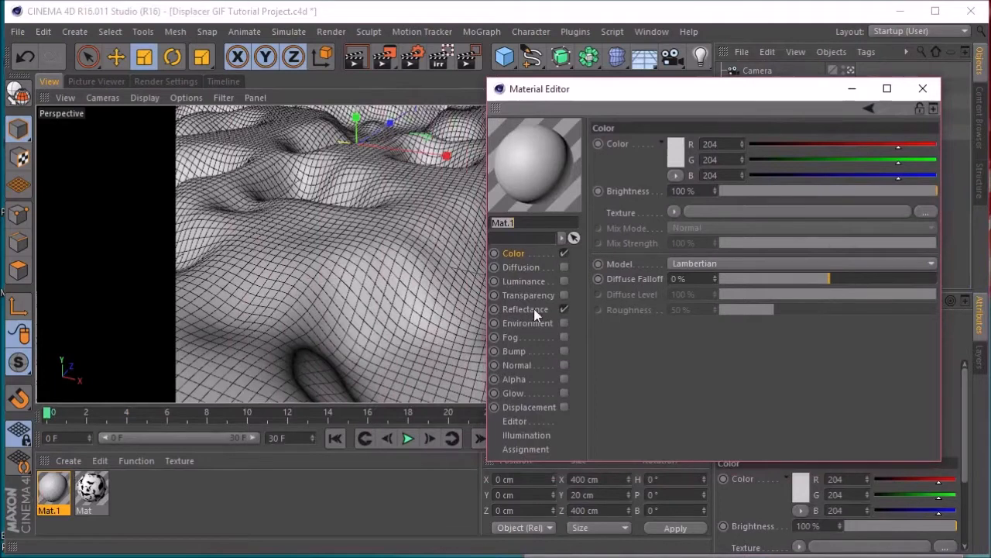
click(564, 310)
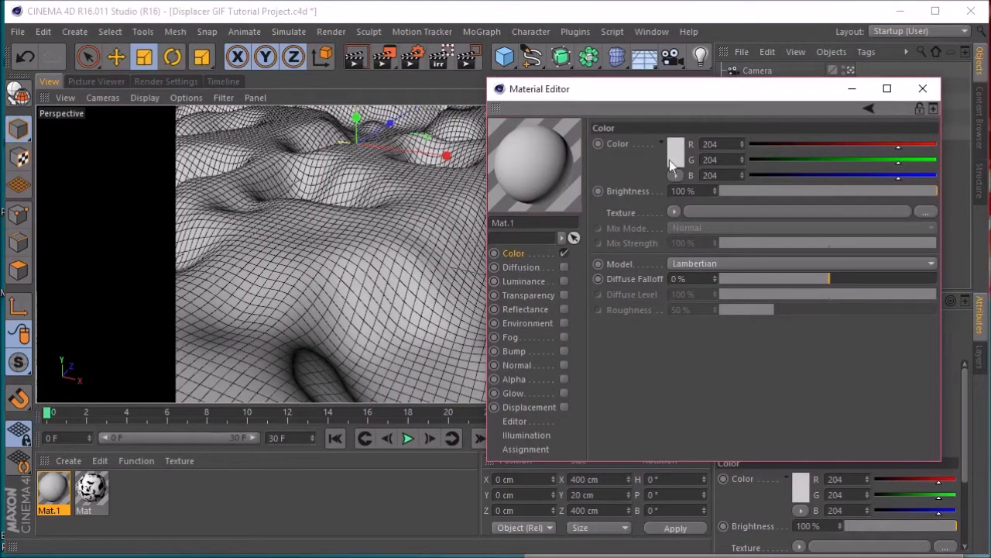
click(673, 211)
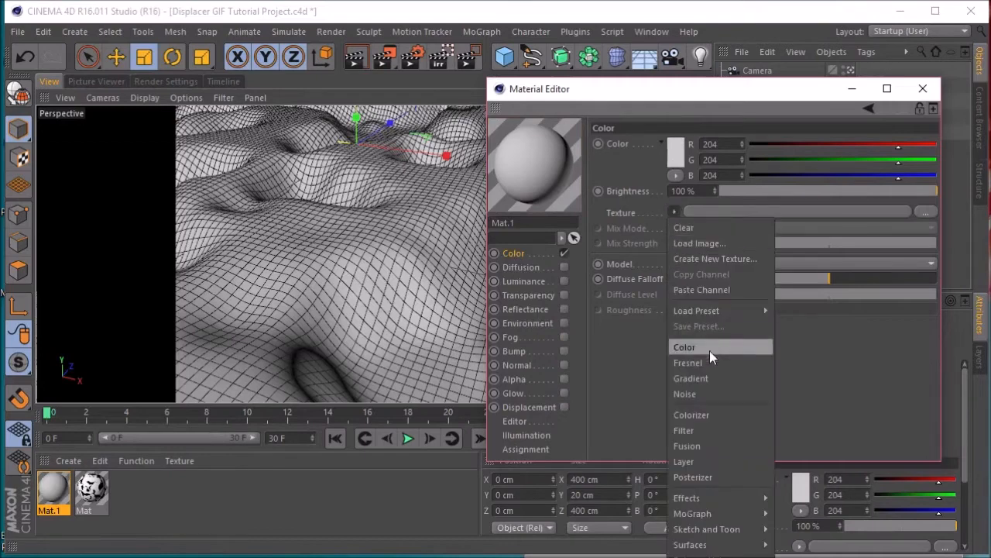
click(696, 379)
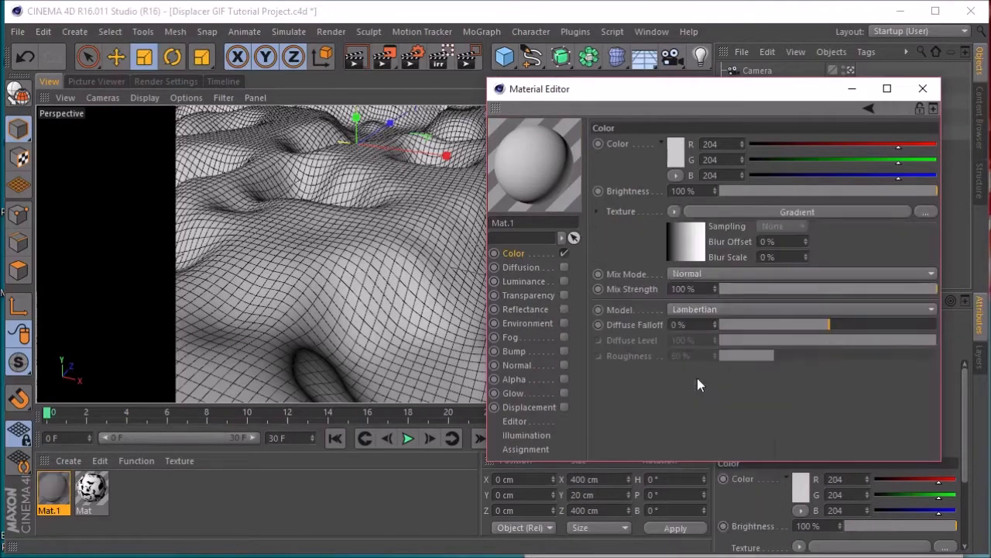
Step: Open the gradient shader's properties from the material's Color texture and set the gradient type to 2D - V
click(688, 237)
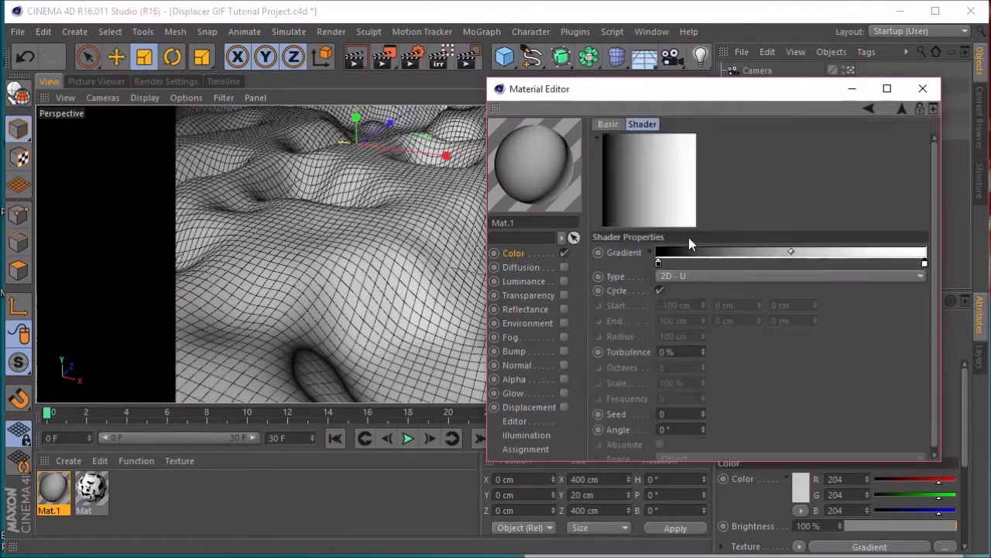
click(686, 275)
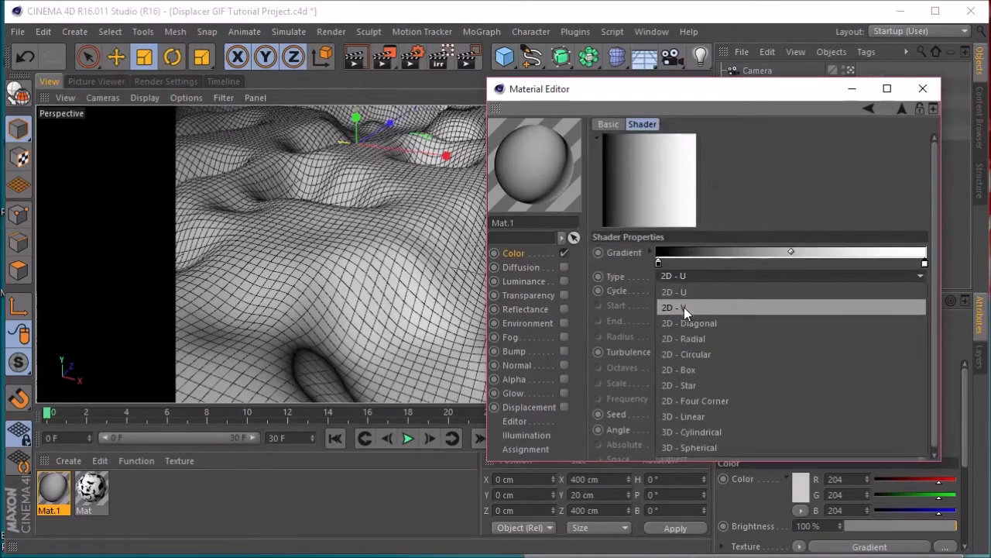
click(684, 306)
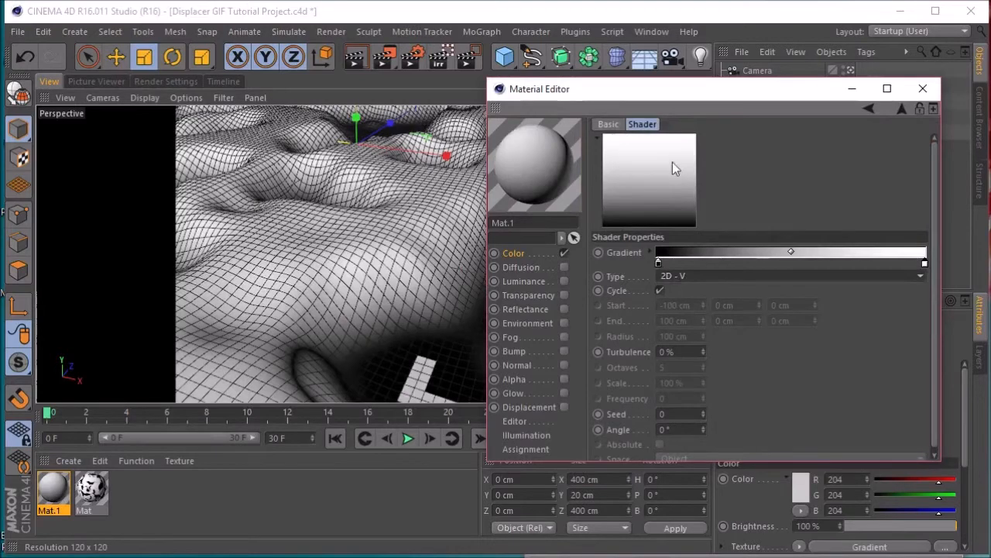
Step: Expand the gradient's settings and load the Flame 1 preset into the material's gradient
click(652, 253)
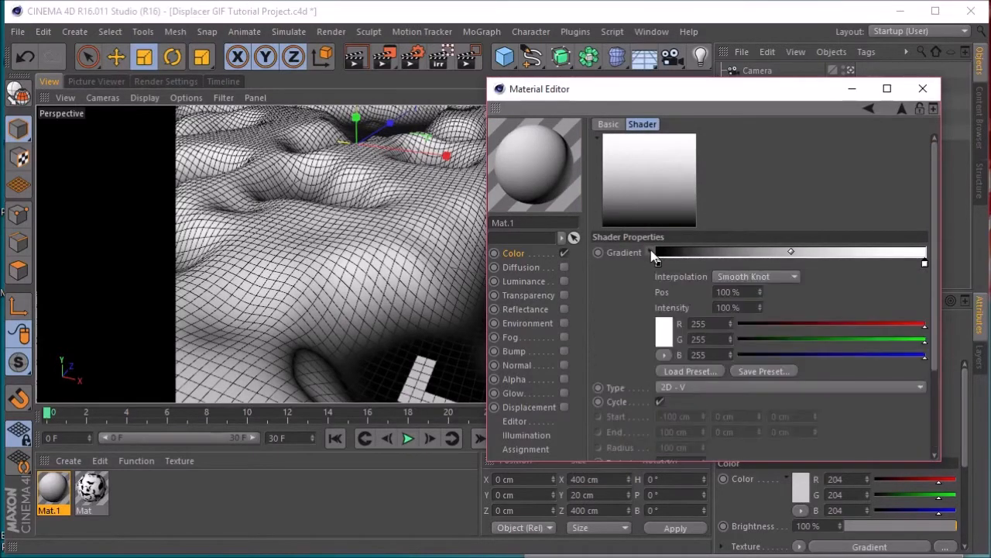
click(689, 371)
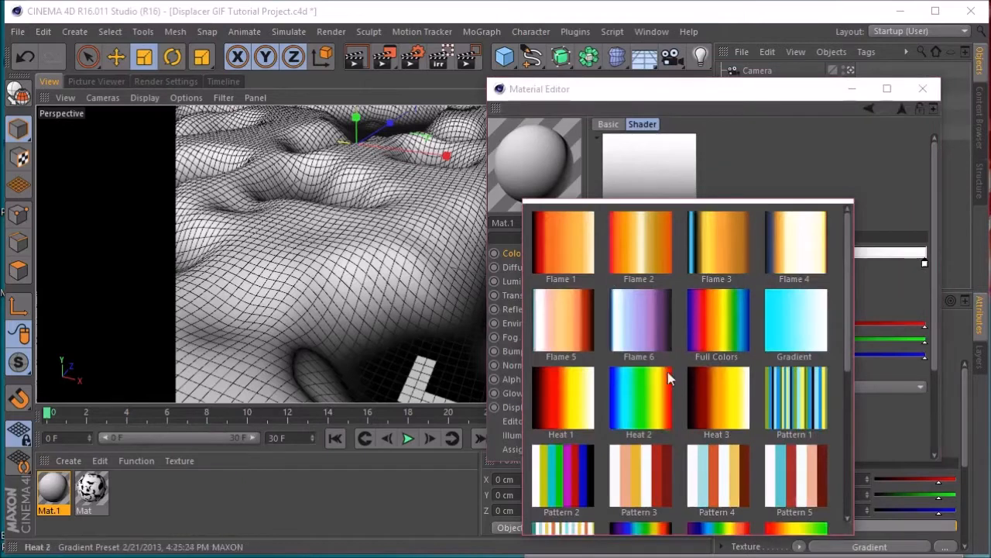
scroll(666, 372, down, 3)
scroll(655, 388, up, 3)
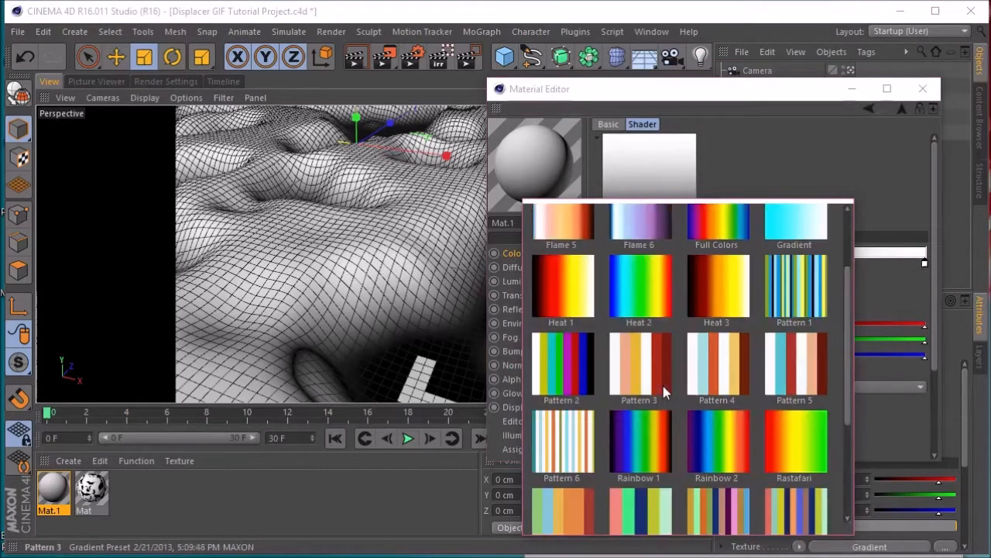
scroll(646, 322, up, 2)
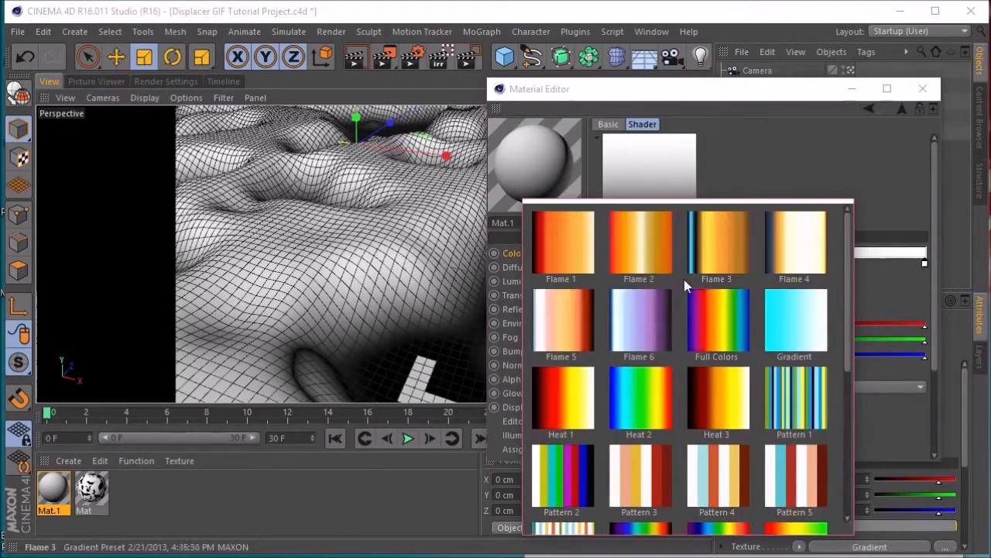
click(566, 249)
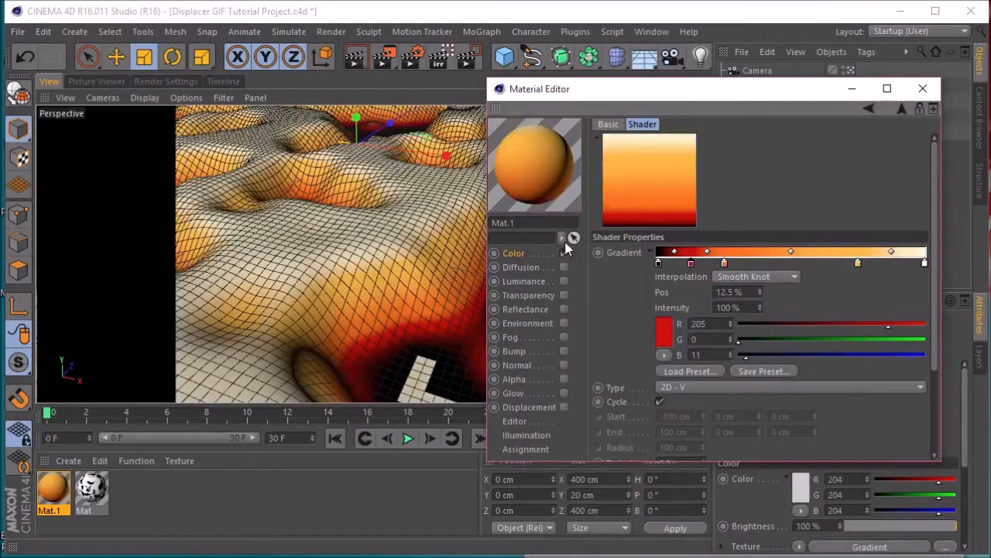
Step: Turn on the interactive render region and enlarge it to cover the whole camera frame in the perspective view
drag(616, 95, 717, 74)
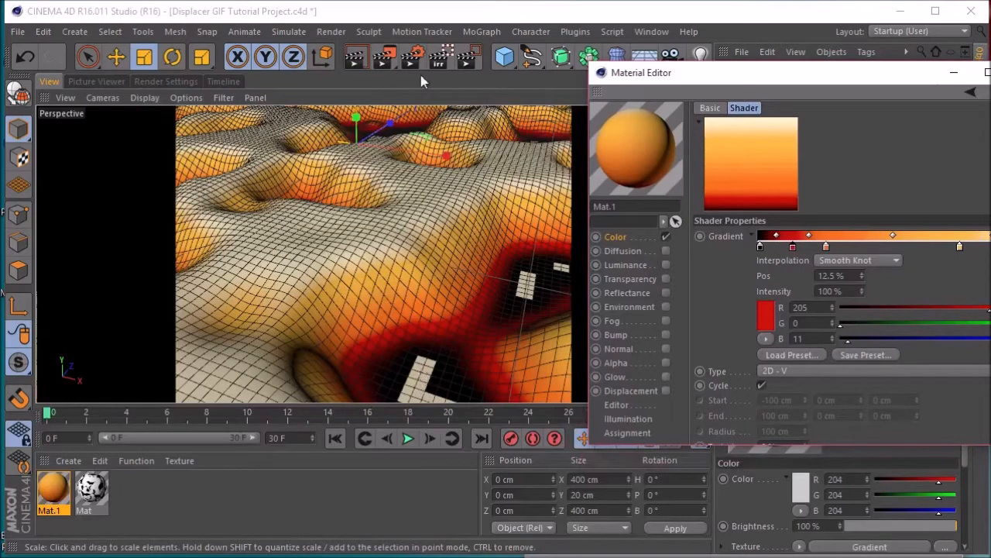
click(440, 60)
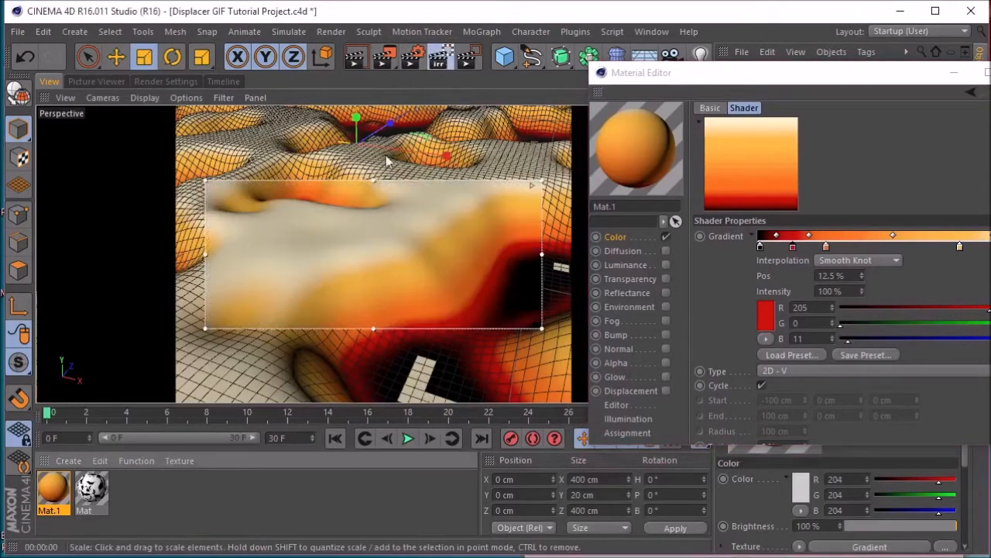
drag(205, 181, 177, 109)
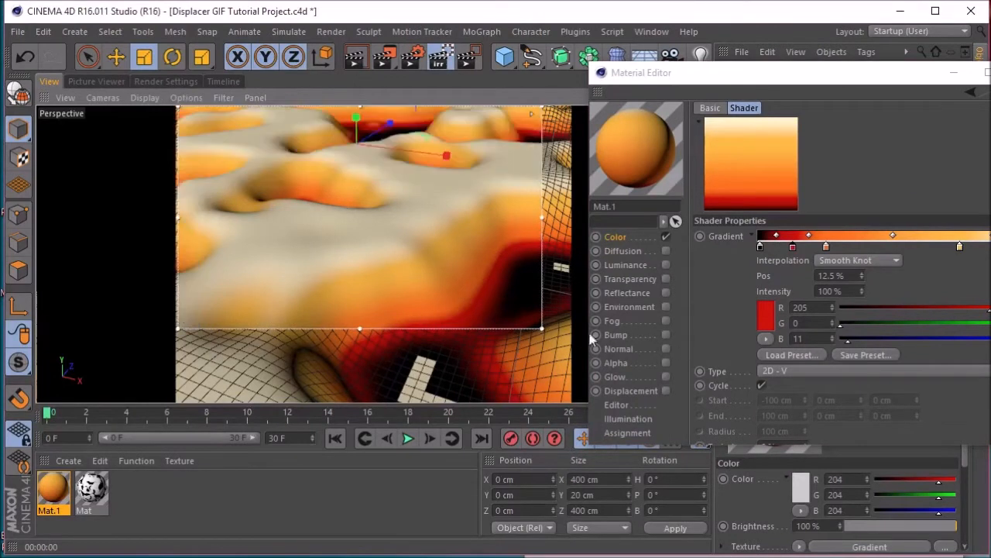
drag(541, 325, 573, 398)
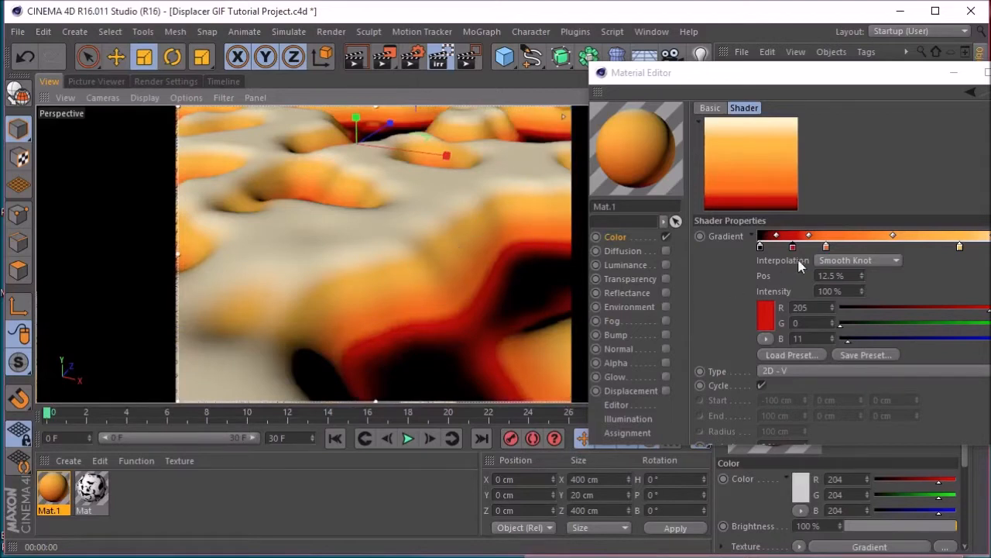
Step: Shift the gradient's orange and yellow knots toward the light end and move the red knot to 32.94%
drag(826, 246, 893, 248)
drag(960, 246, 976, 246)
drag(793, 247, 848, 248)
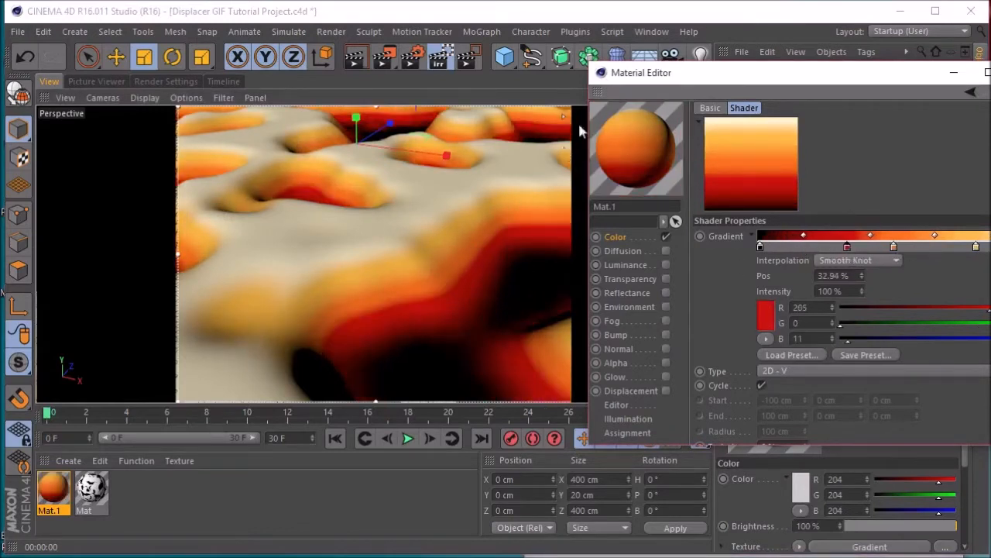
Step: Play the animation to check the colored displacement, and display the texture projection against the plane in texture mode
click(408, 440)
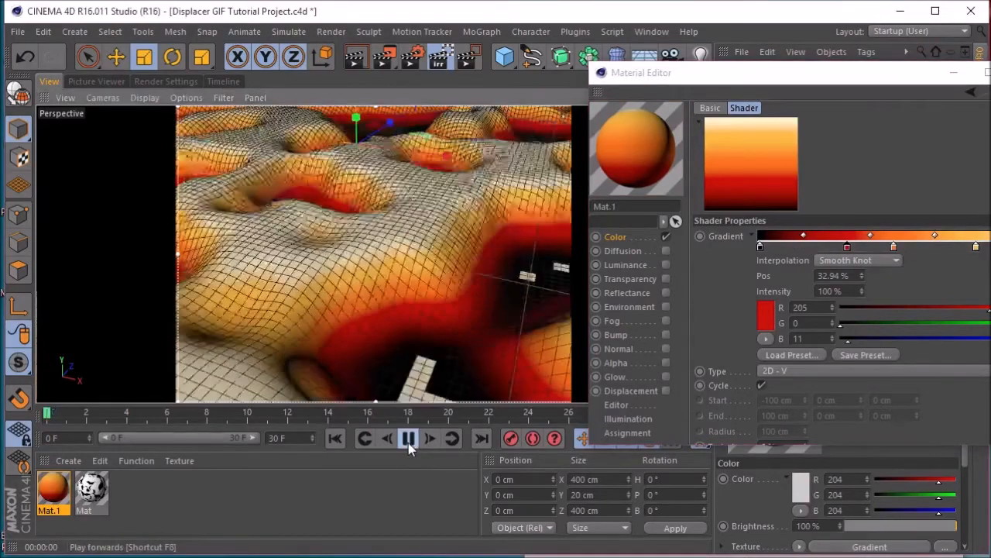
click(408, 440)
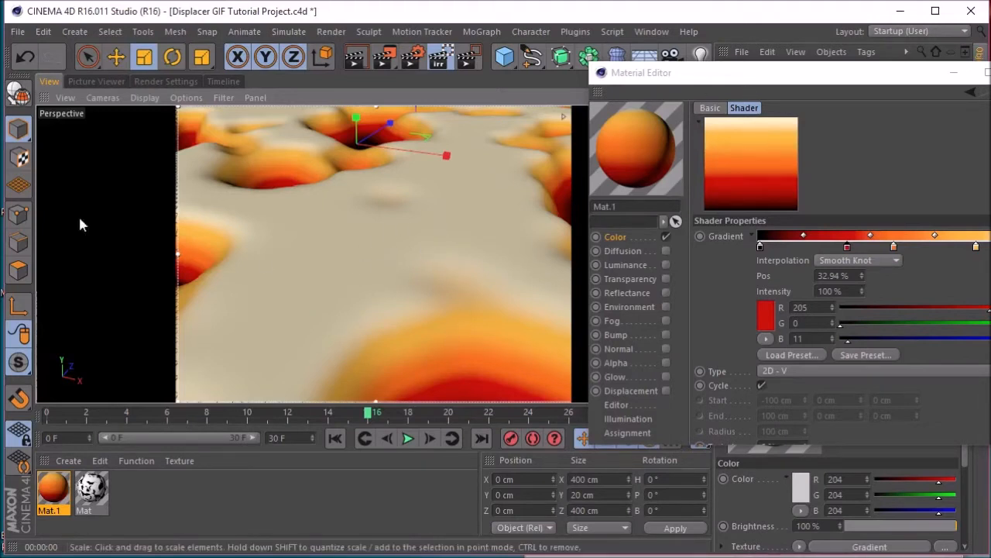
click(19, 157)
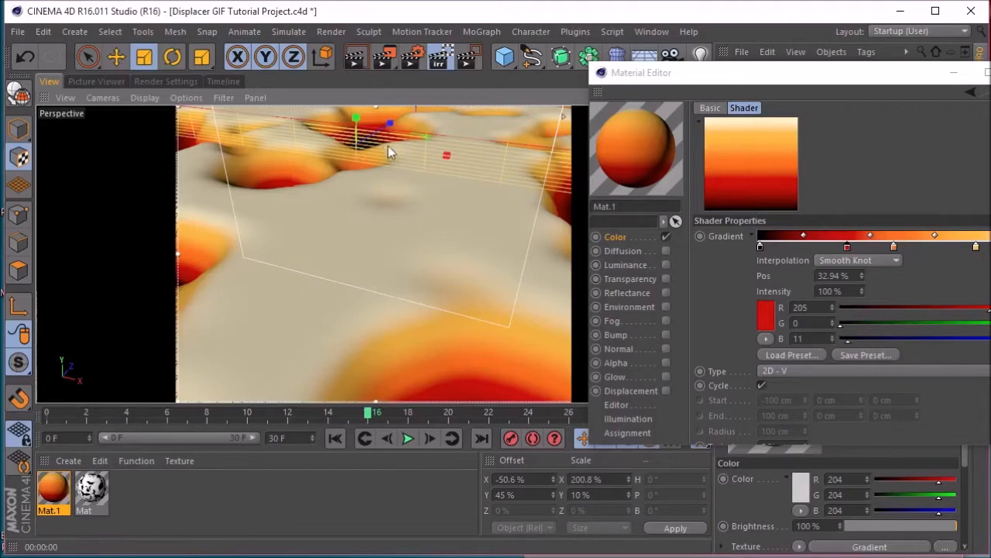
click(407, 439)
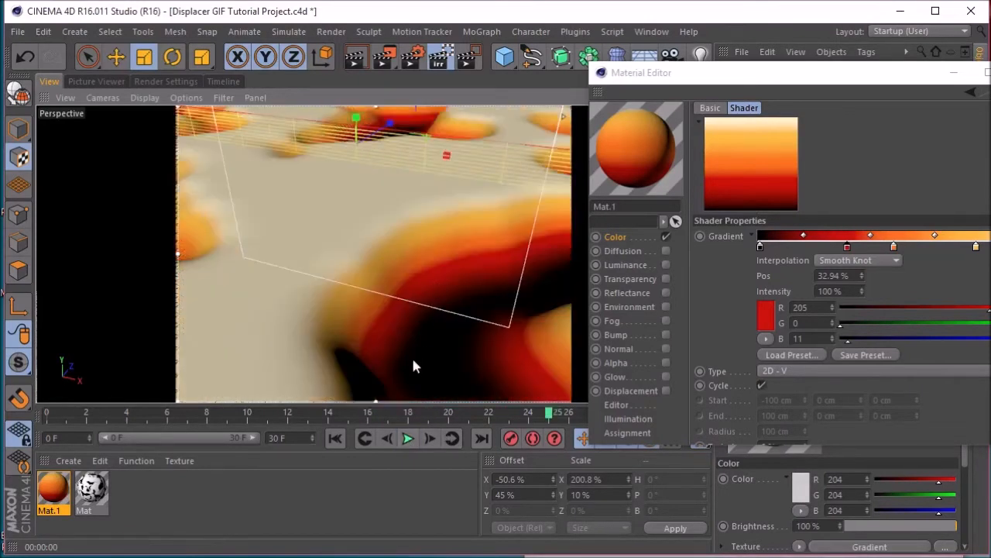
Step: Try the last dark blue gradient preset in the material and invert its knots so the light color sits on the peaks
click(752, 236)
click(753, 236)
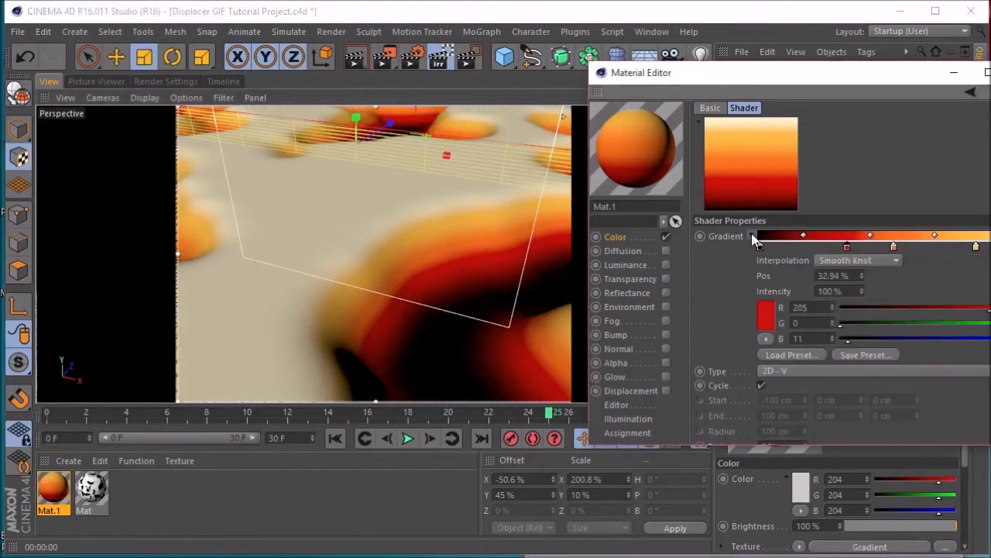
click(784, 353)
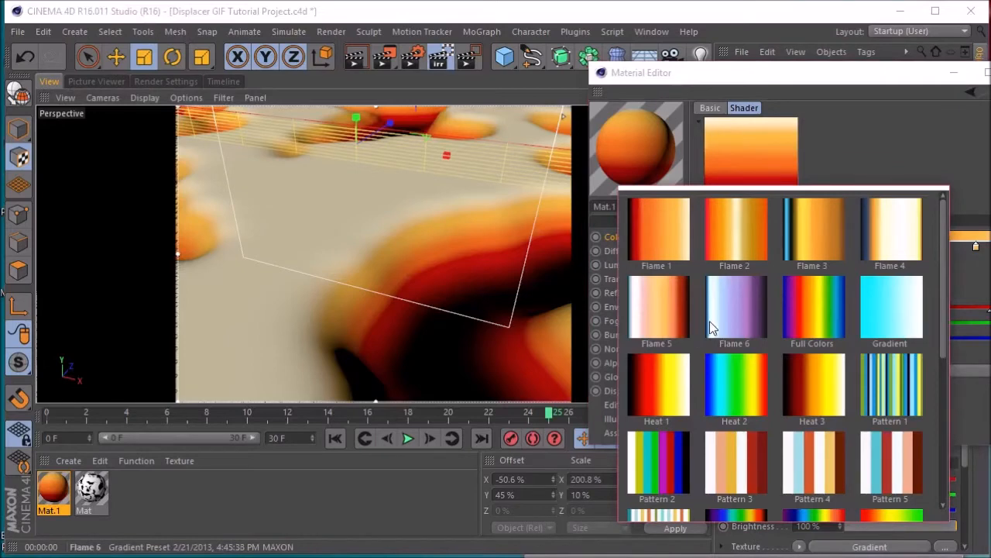
scroll(711, 326, down, 4)
scroll(711, 326, up, 2)
scroll(710, 327, down, 2)
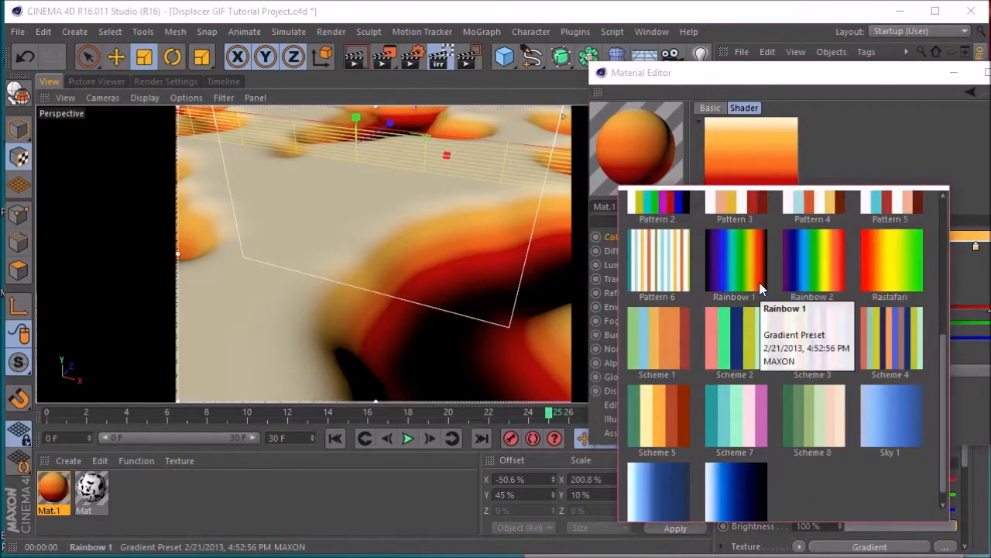
click(734, 482)
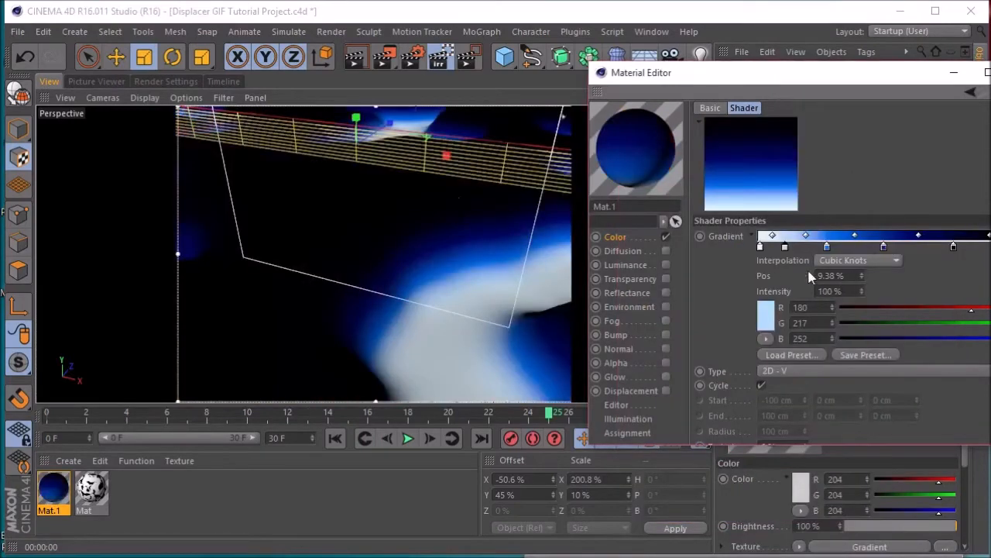
right_click(872, 244)
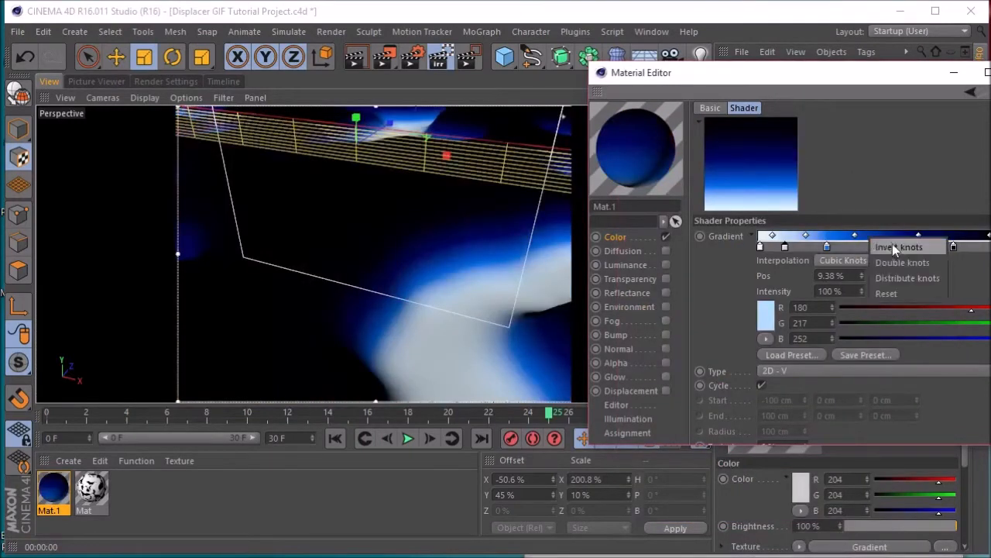
click(893, 246)
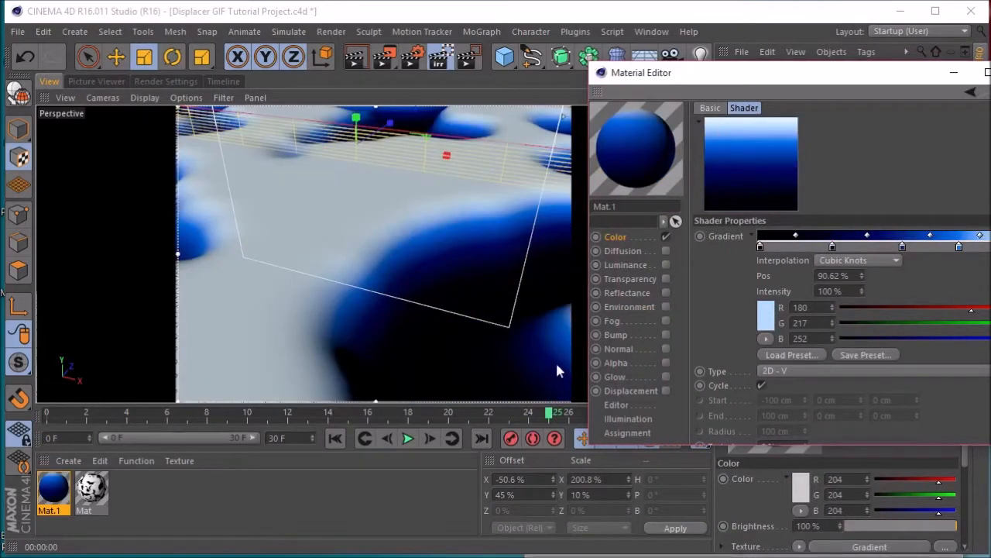
Step: Reload the Flame 1 preset into the material's gradient
click(751, 234)
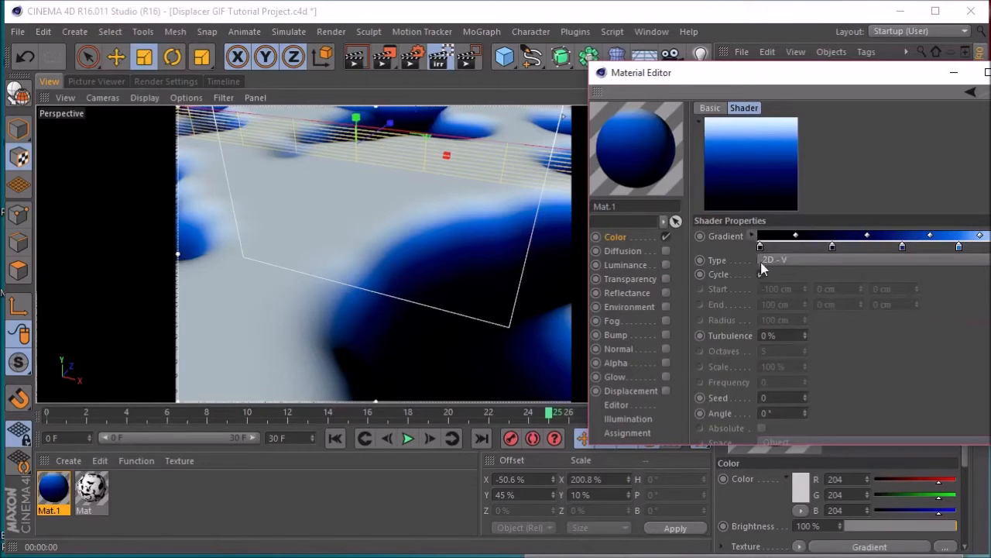
click(751, 235)
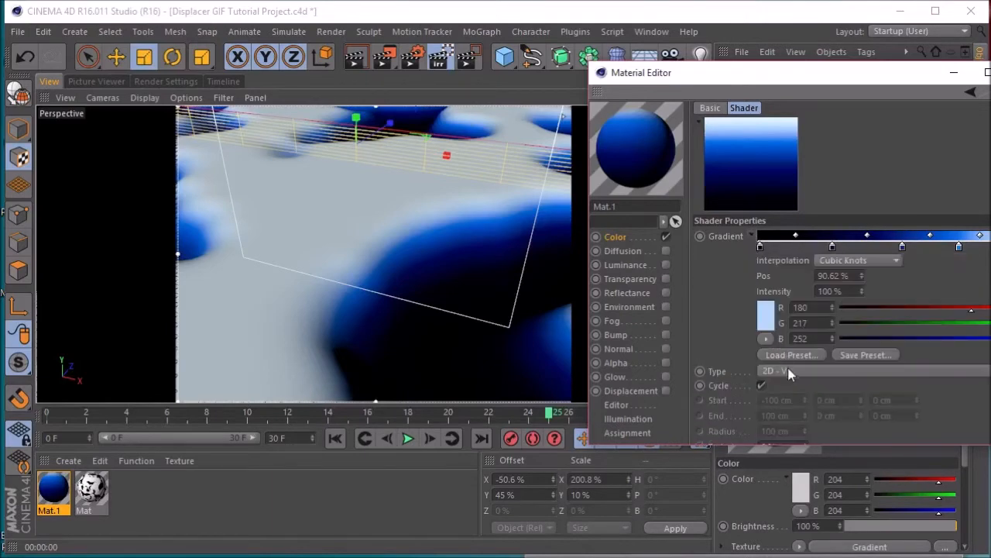
click(790, 355)
click(666, 230)
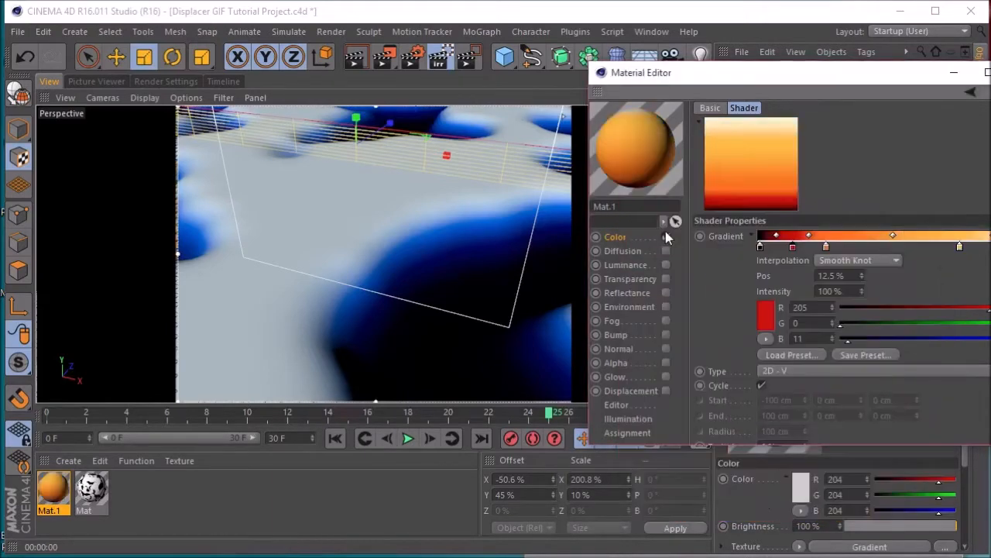
Step: Shift the Flame 1 gradient's orange and red knots toward the light end, close the material's settings and return to model mode
drag(826, 246, 867, 243)
drag(793, 248, 815, 258)
click(990, 72)
click(22, 131)
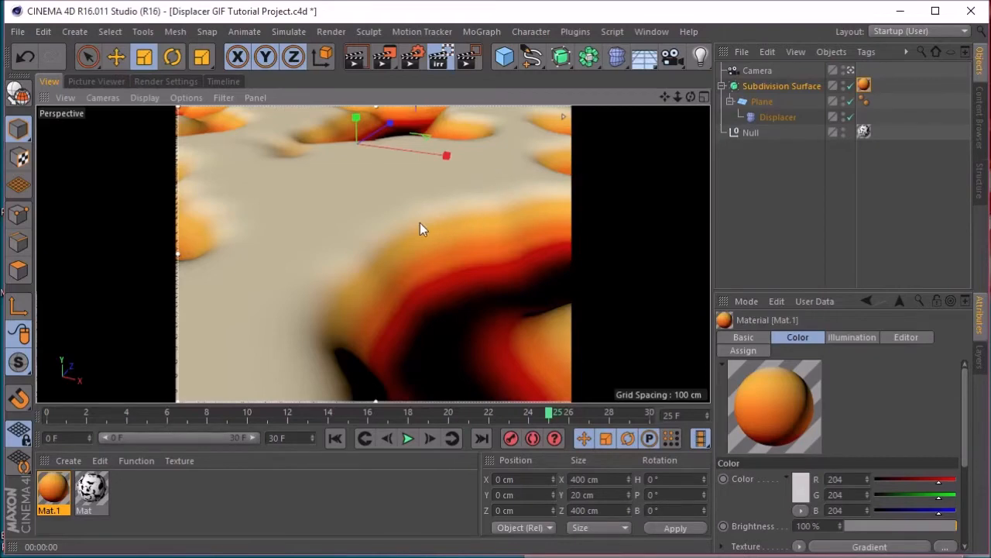
Step: Open the Noise shader of the black-and-white material Mat and set its Global Scale to 333%
double_click(92, 488)
drag(372, 110, 617, 101)
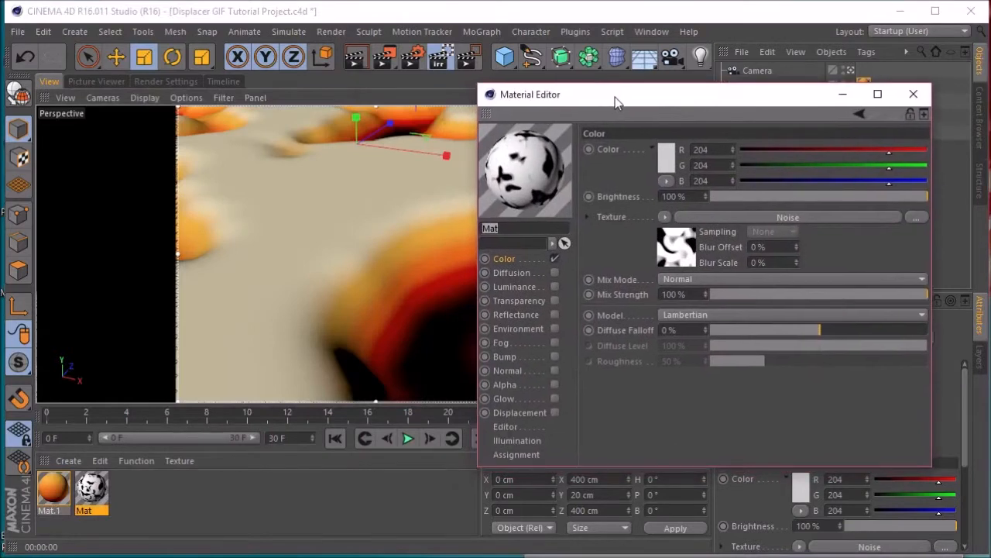
click(675, 248)
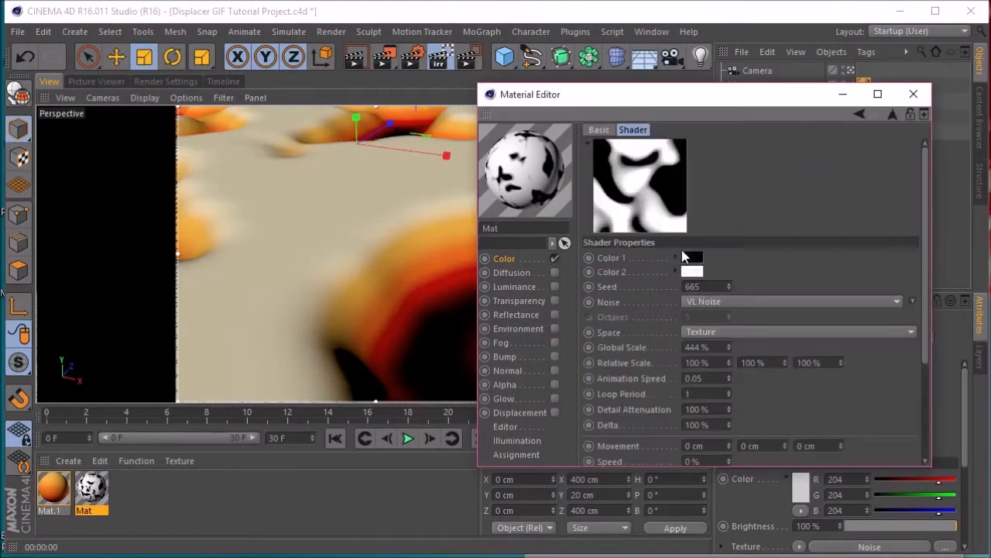
double_click(706, 347)
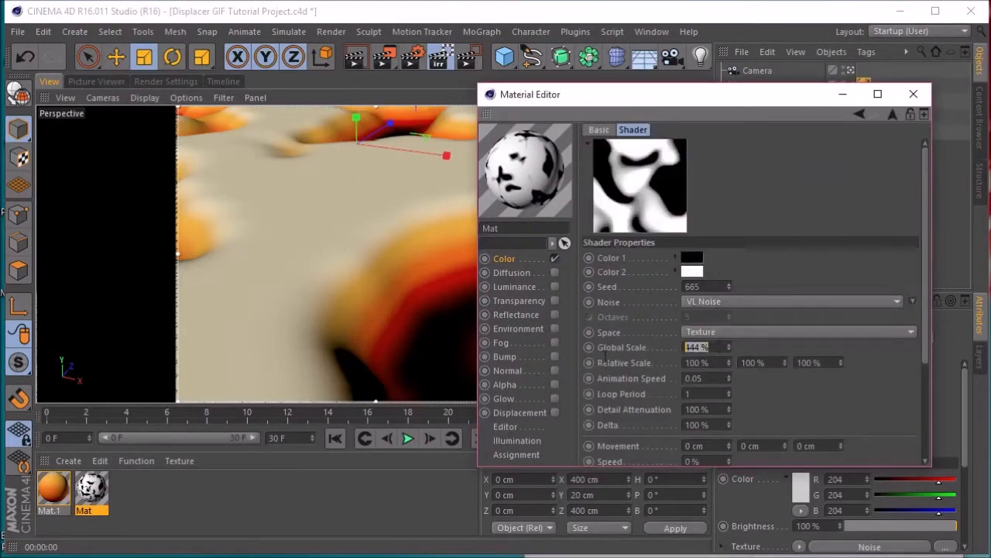
text(333)
key(Return)
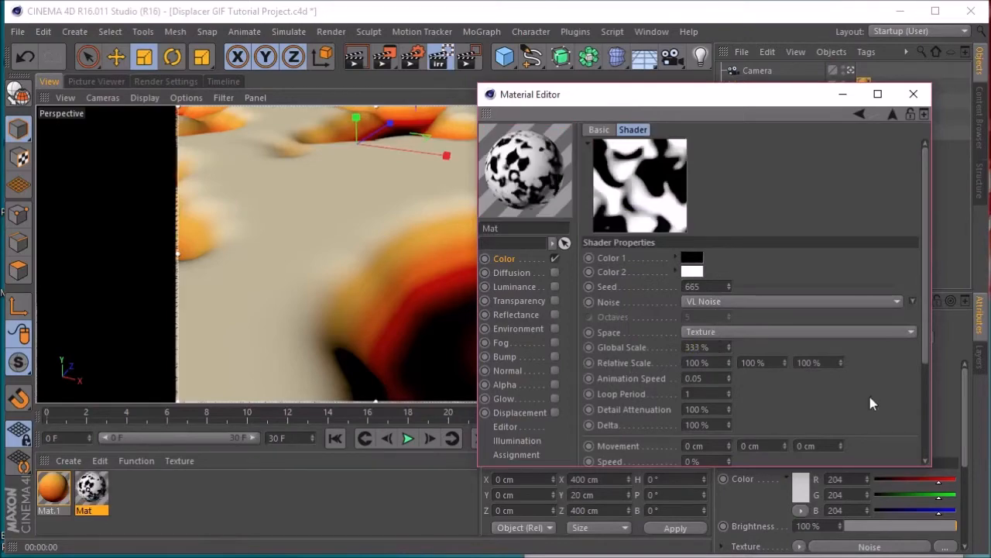
Step: Play the animation to check the displacement with the smaller noise scale, and close the material's settings
click(408, 438)
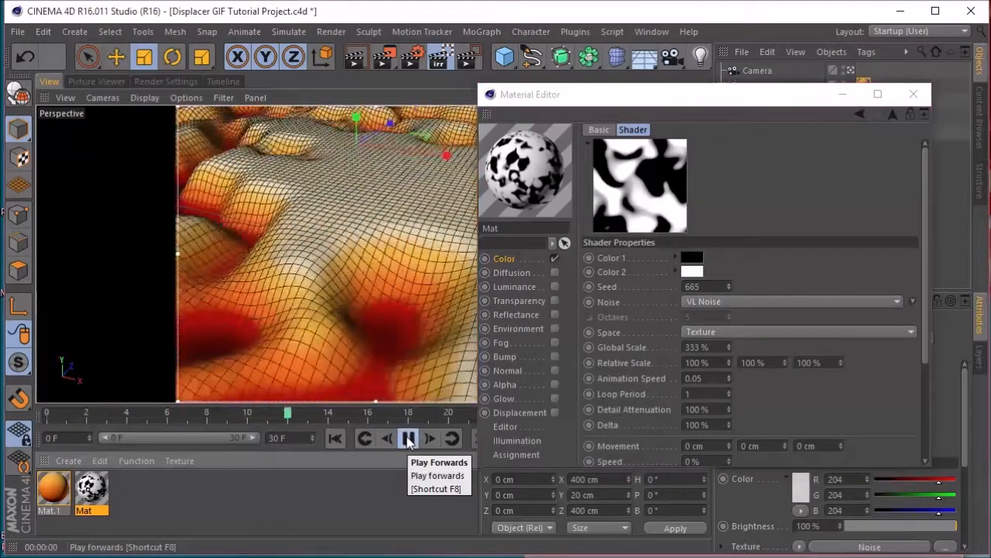
click(408, 439)
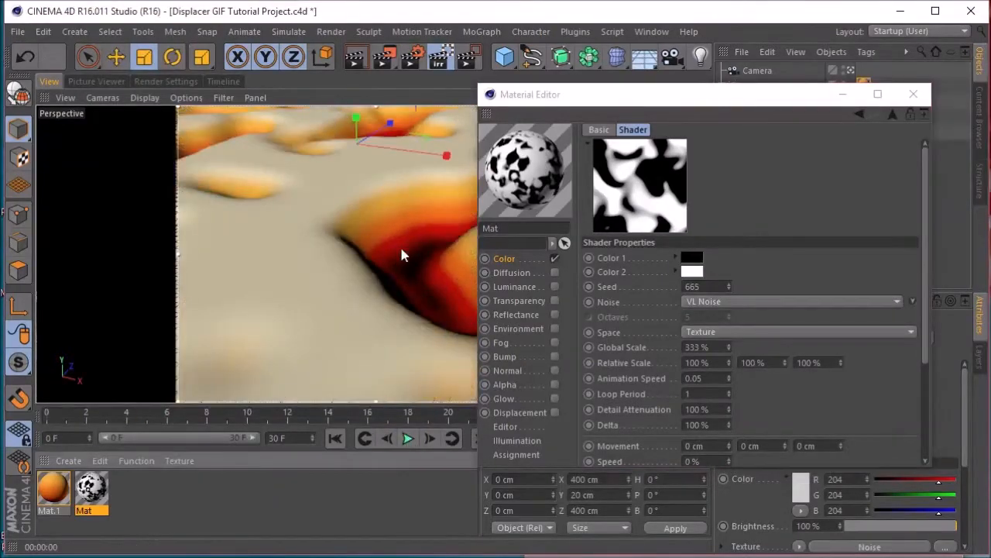
click(914, 94)
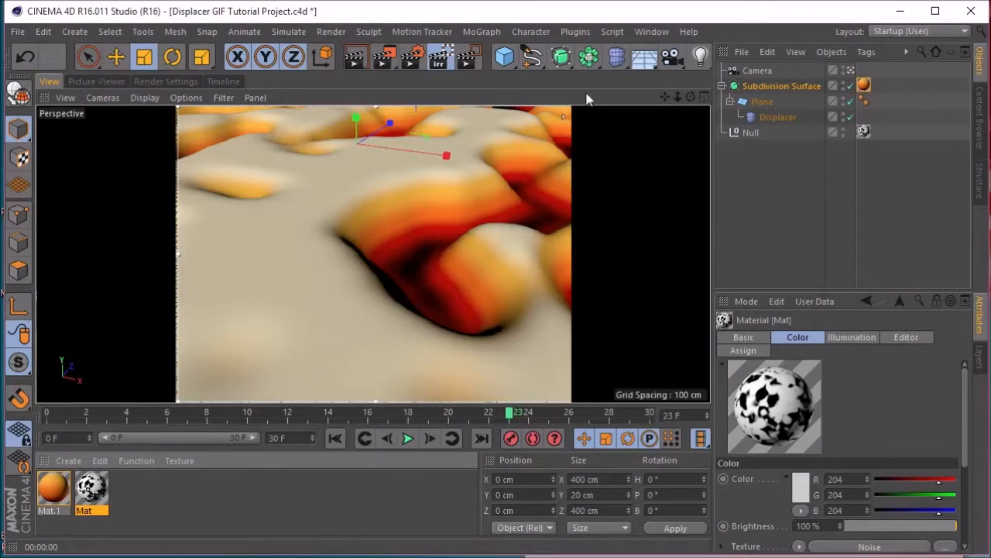
Step: Stop looking through the scene camera in the perspective view
click(851, 70)
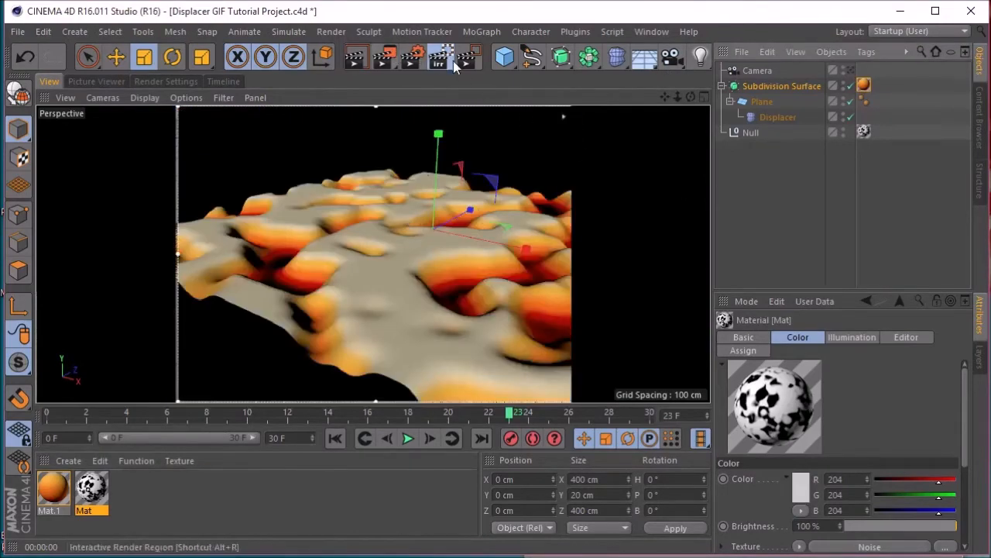
Step: Turn off the interactive render region and disable the Subdivision Surface generator
click(442, 57)
scroll(542, 218, down, 5)
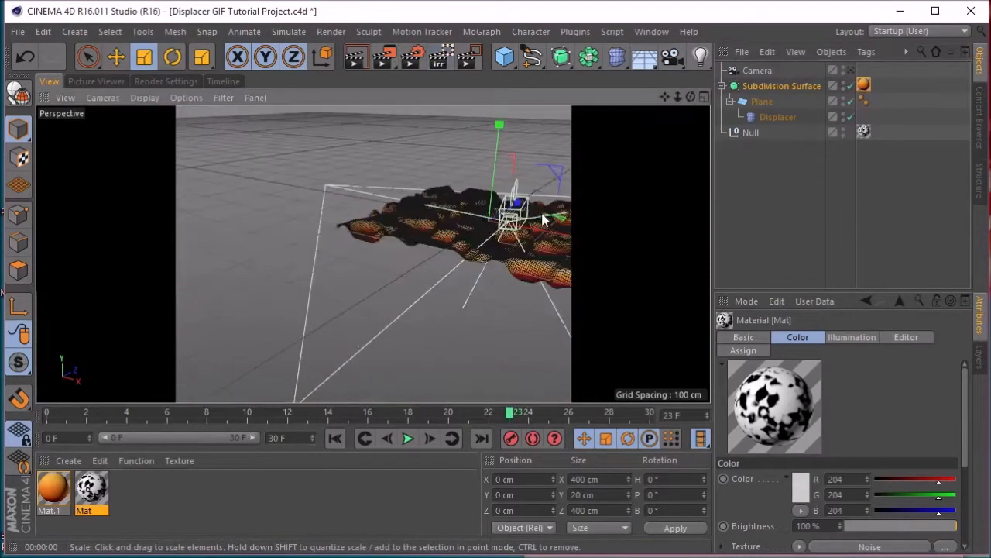
drag(666, 98, 576, 126)
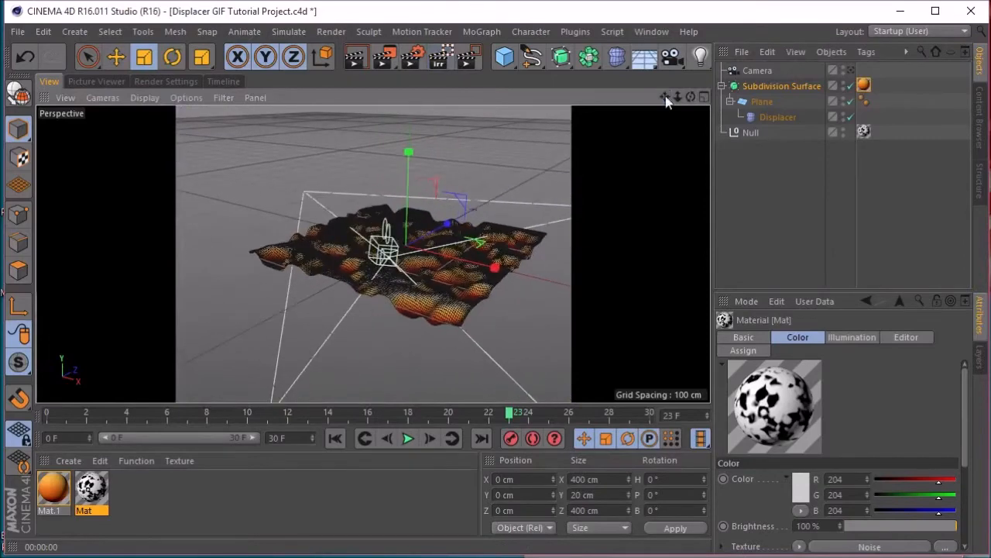
click(851, 86)
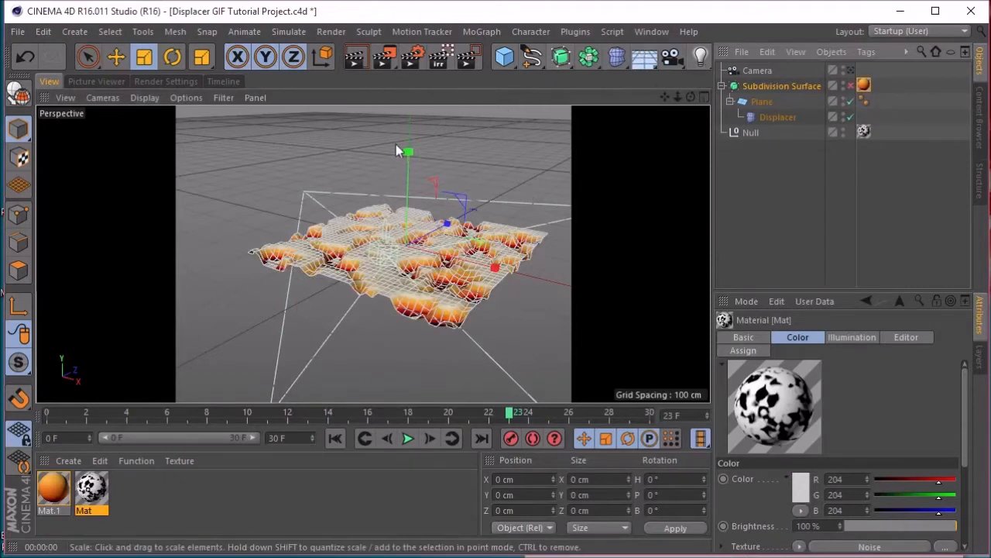
Step: Add an omni light and move it off the plane's front corner to about X -178, Y 72, Z -226 cm
click(88, 58)
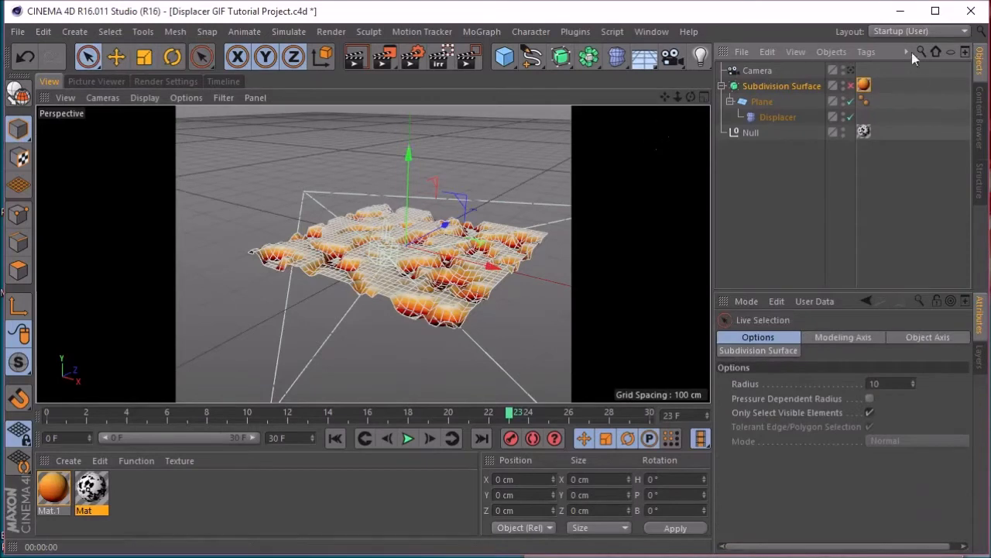
click(699, 58)
drag(452, 229, 405, 263)
drag(424, 298, 331, 281)
drag(338, 236, 309, 249)
drag(229, 173, 221, 128)
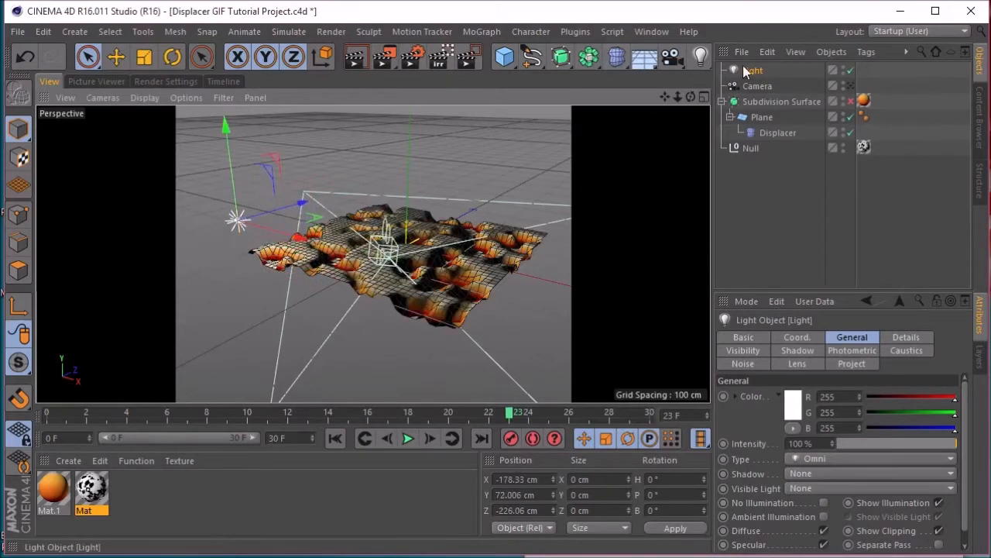
Step: Add a second omni light and place it above the plane at about X 189, Y 51, Z -156 cm
click(700, 56)
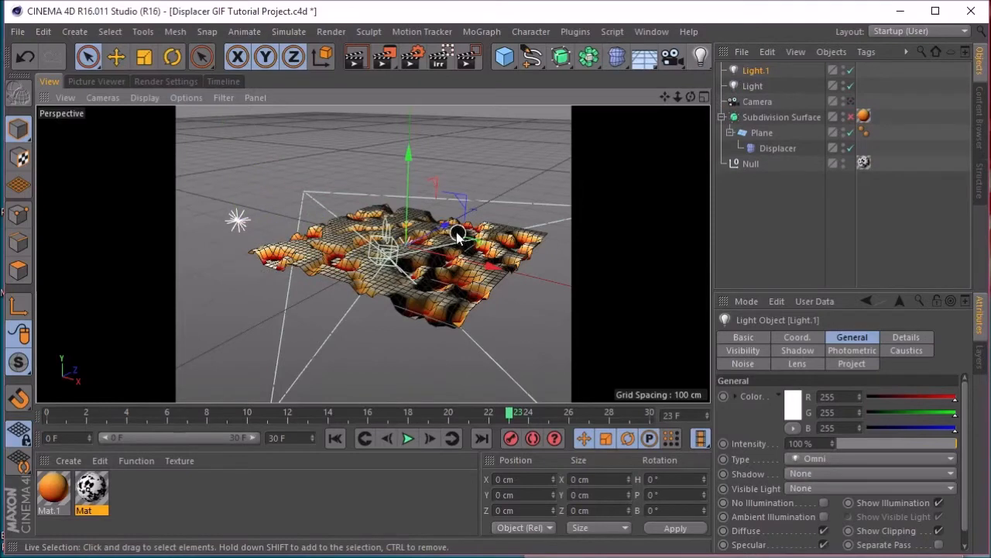
drag(446, 231, 559, 361)
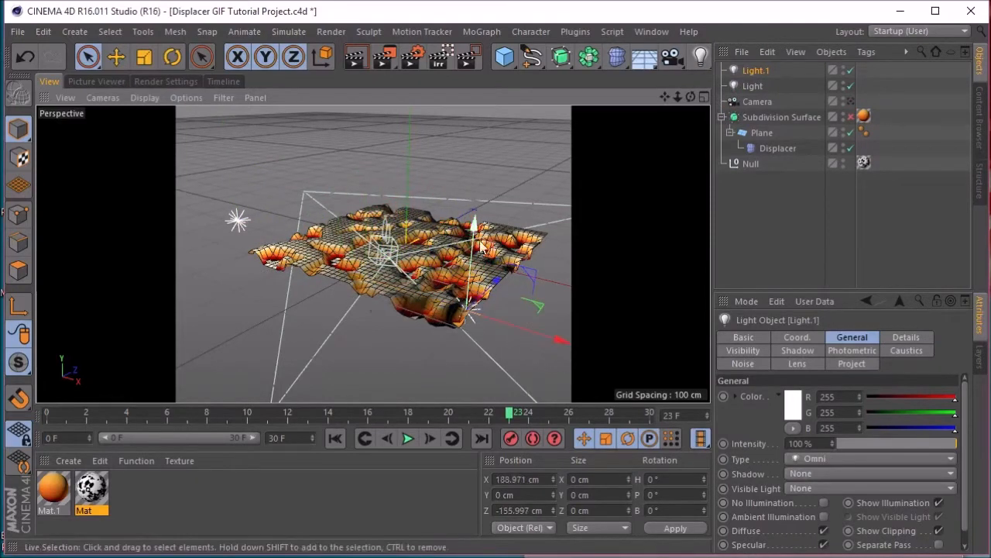
drag(471, 232, 477, 194)
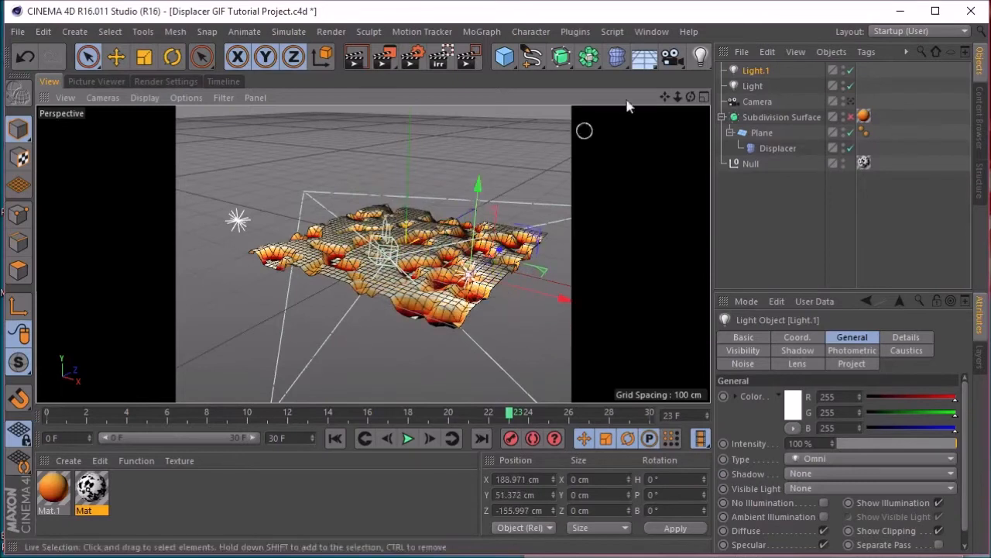
Step: Add a third omni light behind the plane and raise it to about Y 133, Z 290 cm
click(700, 57)
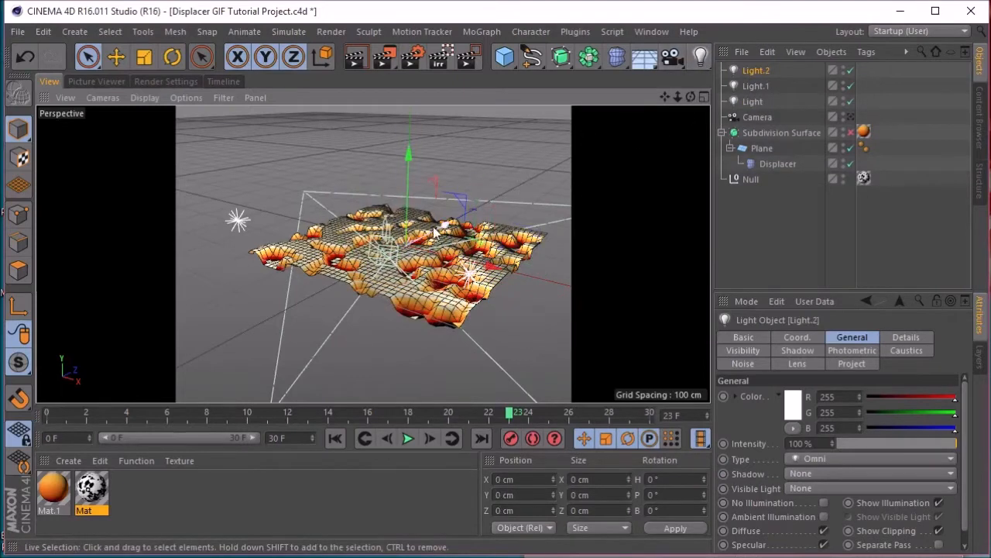
drag(441, 211, 496, 188)
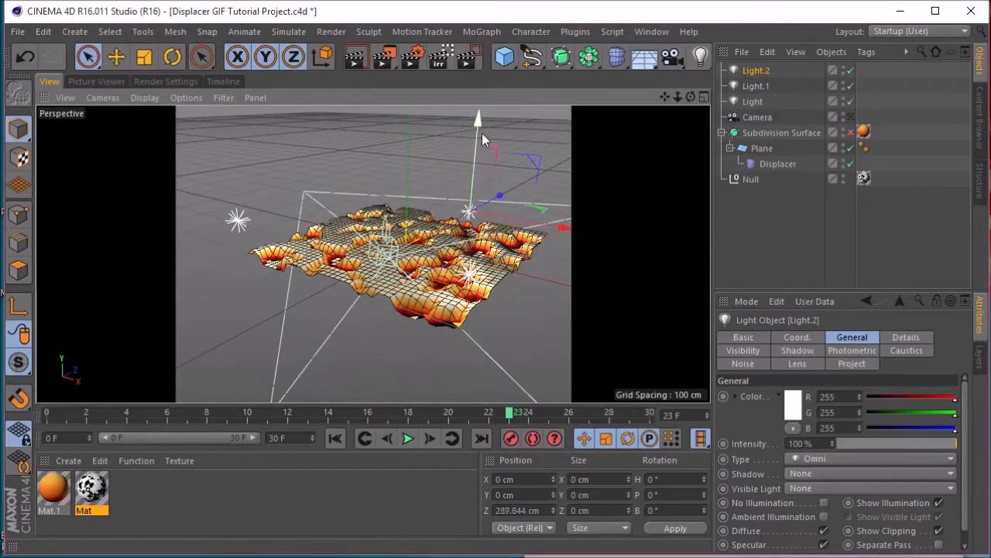
drag(481, 117, 478, 78)
drag(483, 134, 482, 130)
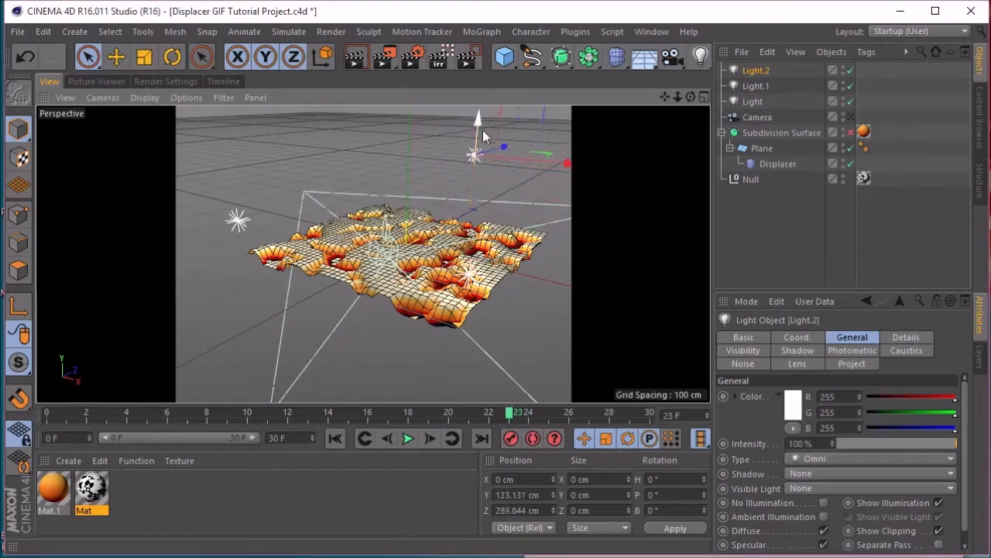
Step: Select all three lights and set their shadow type to Shadow Maps (Soft)
shift+click(755, 101)
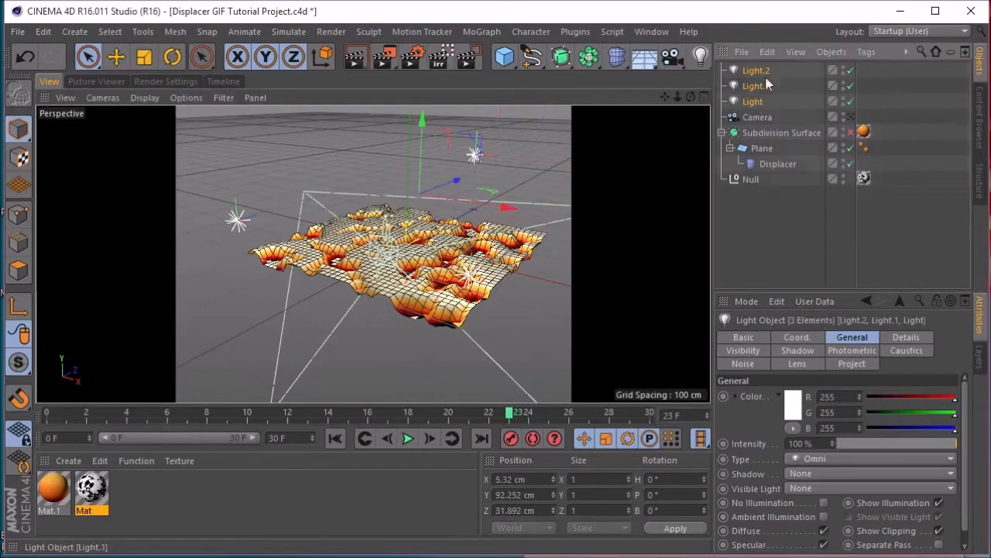
click(822, 471)
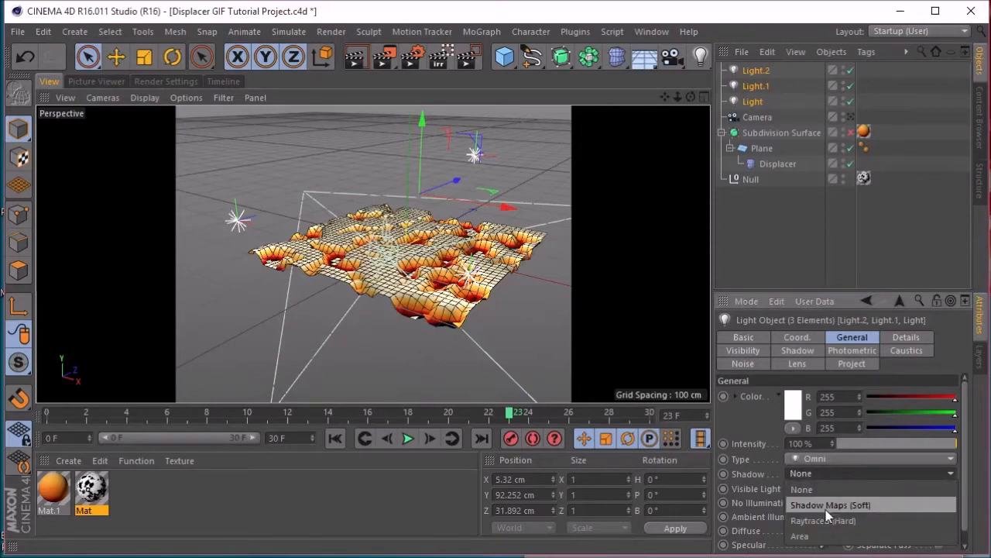
click(834, 505)
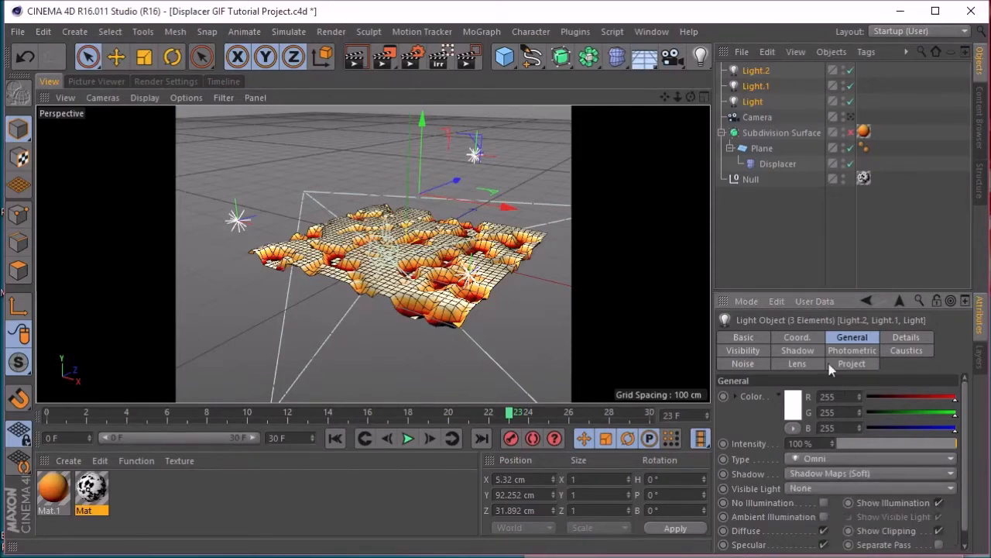
click(741, 364)
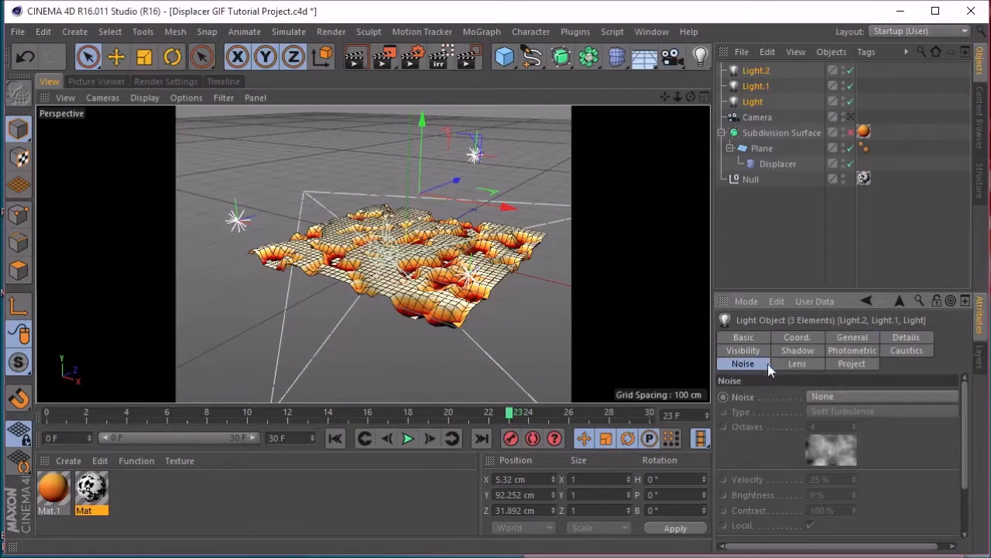
click(851, 338)
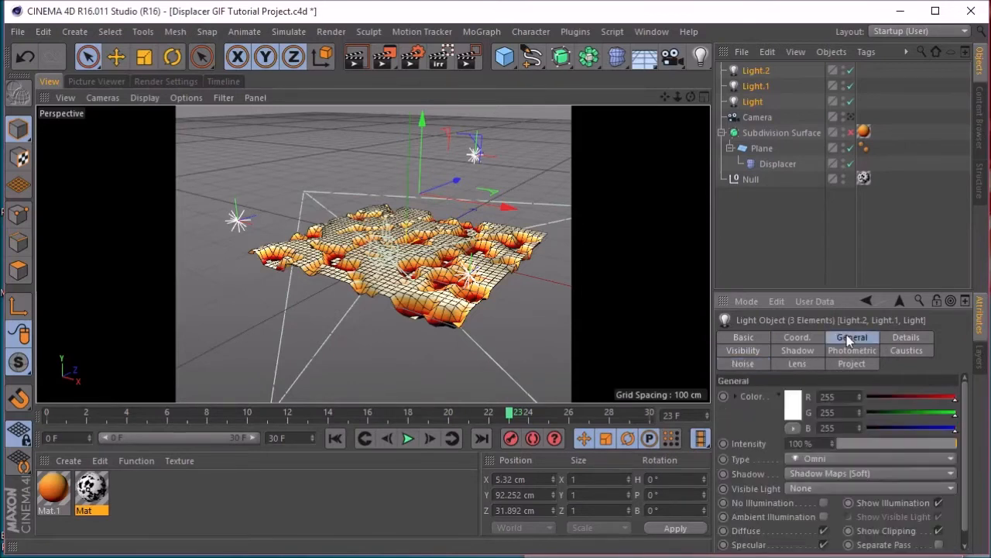
Step: Set the three lights' shadow map to 750x750, render the view as a check and deselect the lights
click(796, 351)
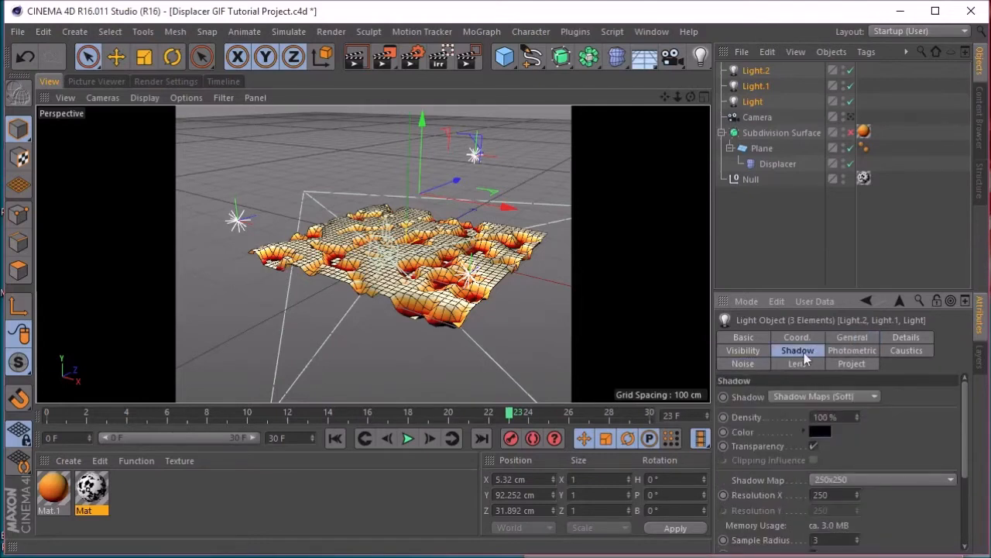
click(856, 481)
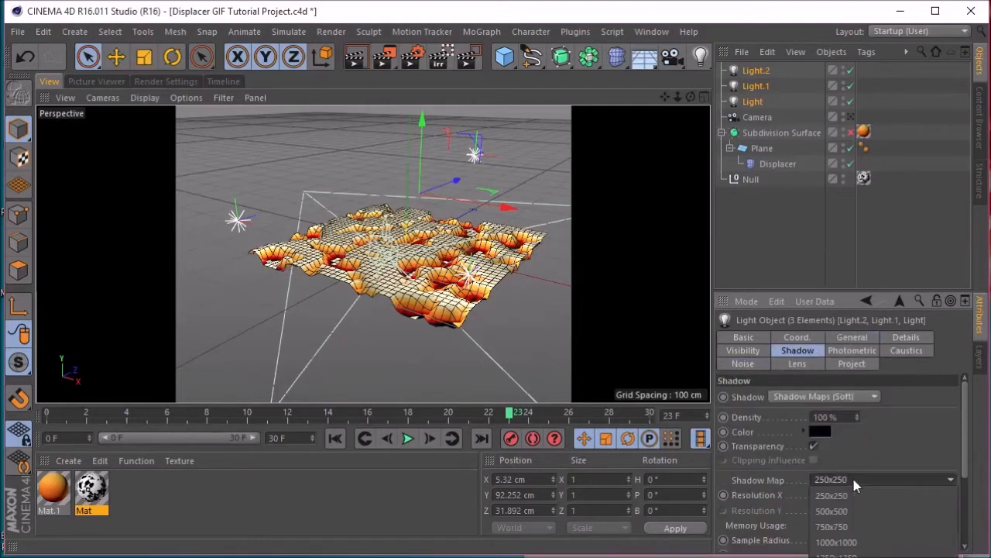
click(836, 528)
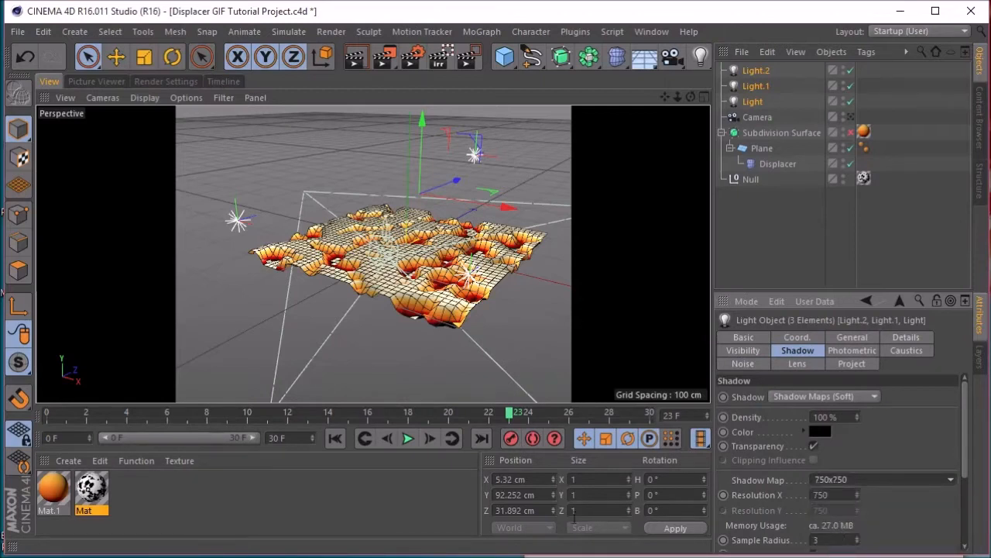
click(356, 58)
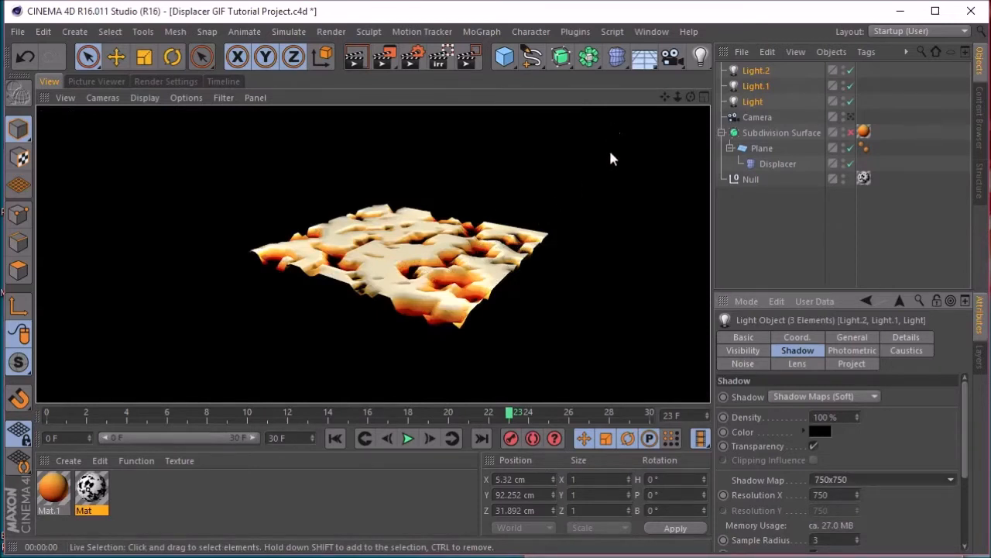
click(613, 209)
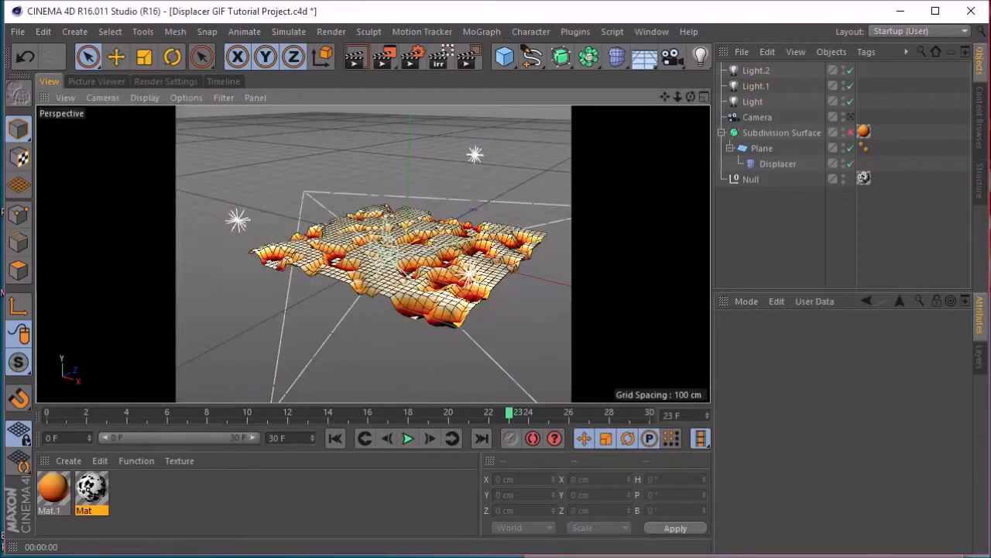
Step: Launch the sIBL Loader plugin and choose the Hamarikyu Bridge B preset
click(576, 32)
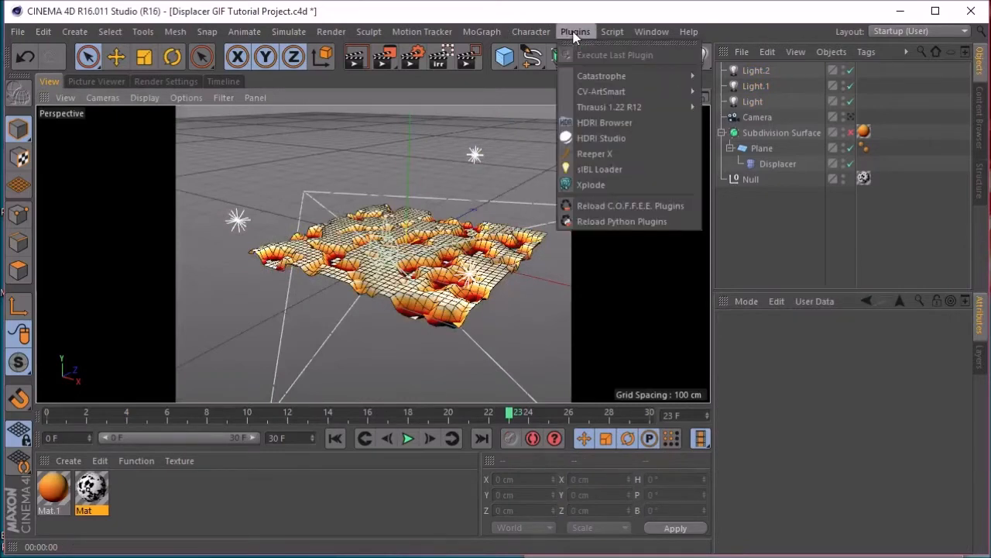
click(604, 171)
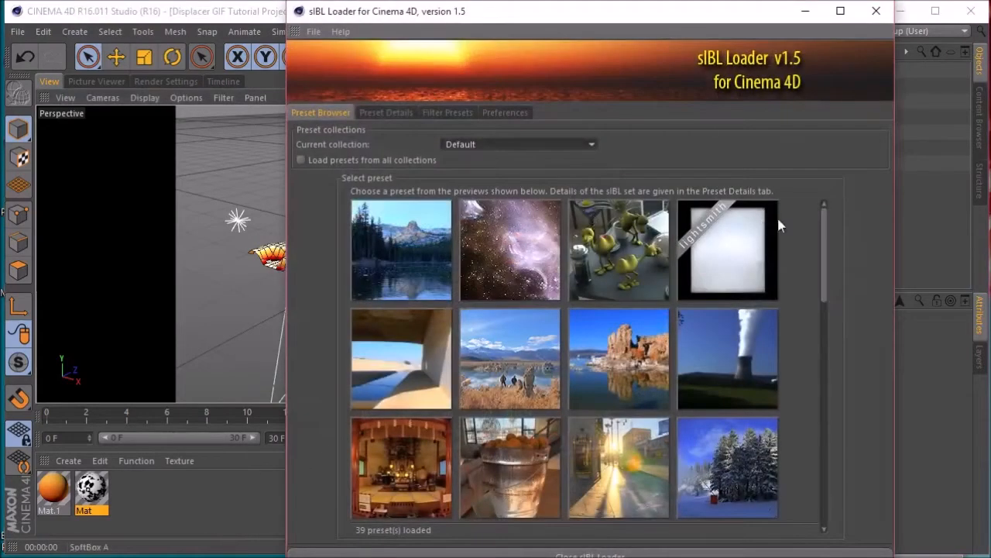
drag(819, 218, 800, 444)
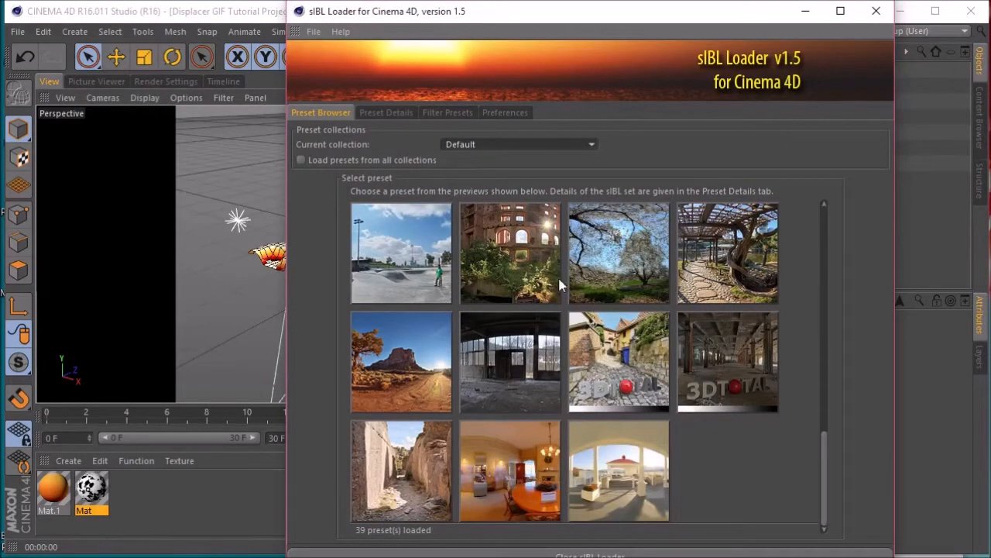
double_click(731, 237)
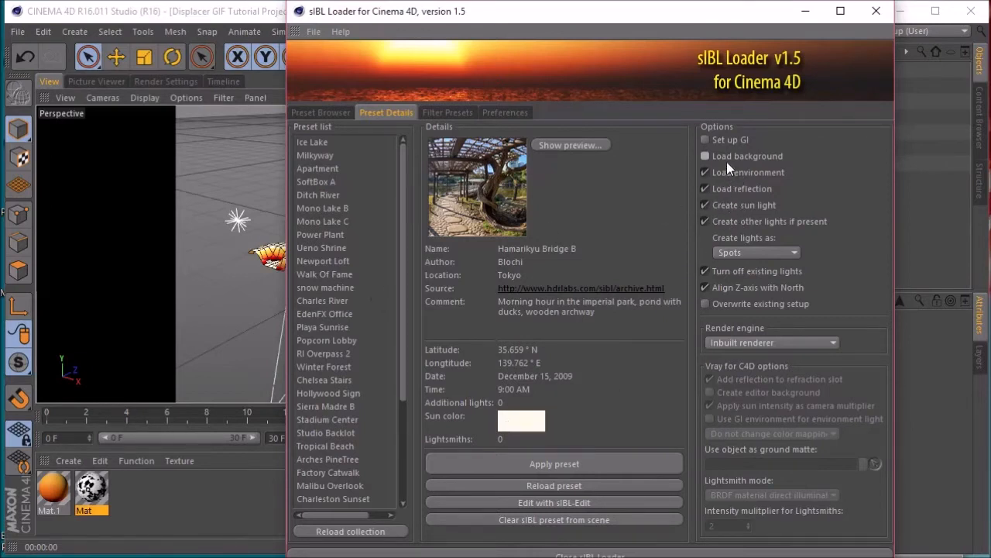
Step: Apply the preset with Create sun light, Create other lights if present and Turn off existing lights disabled
click(704, 205)
click(705, 220)
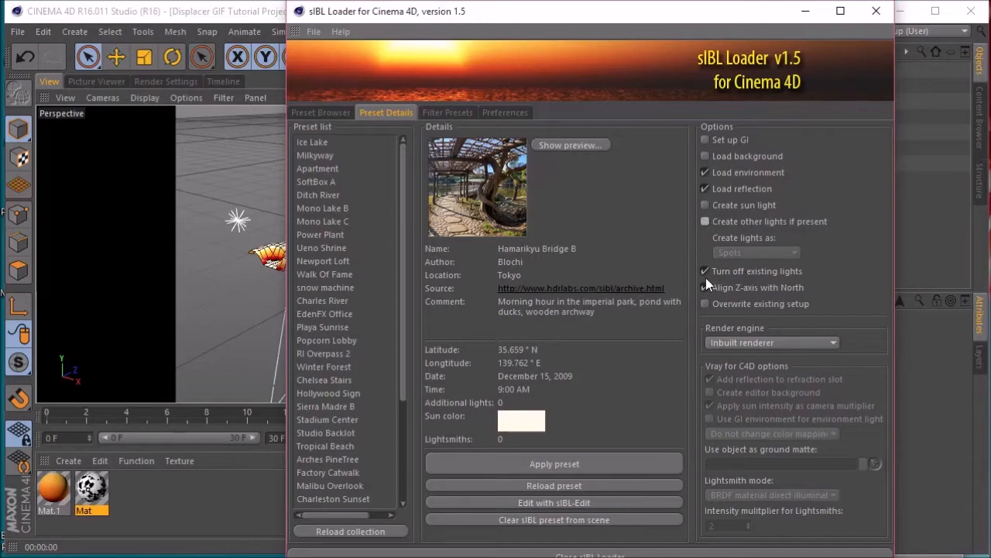
click(704, 270)
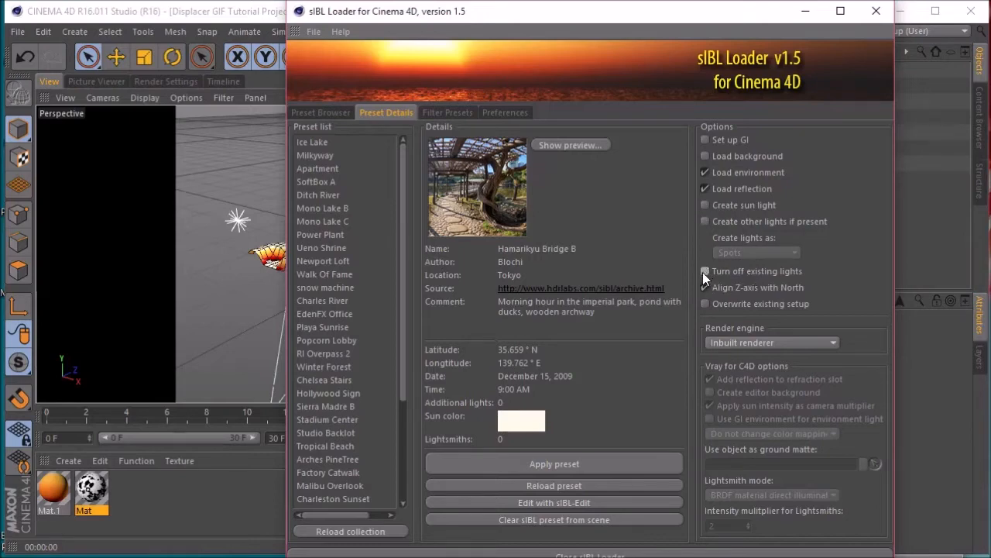
click(574, 465)
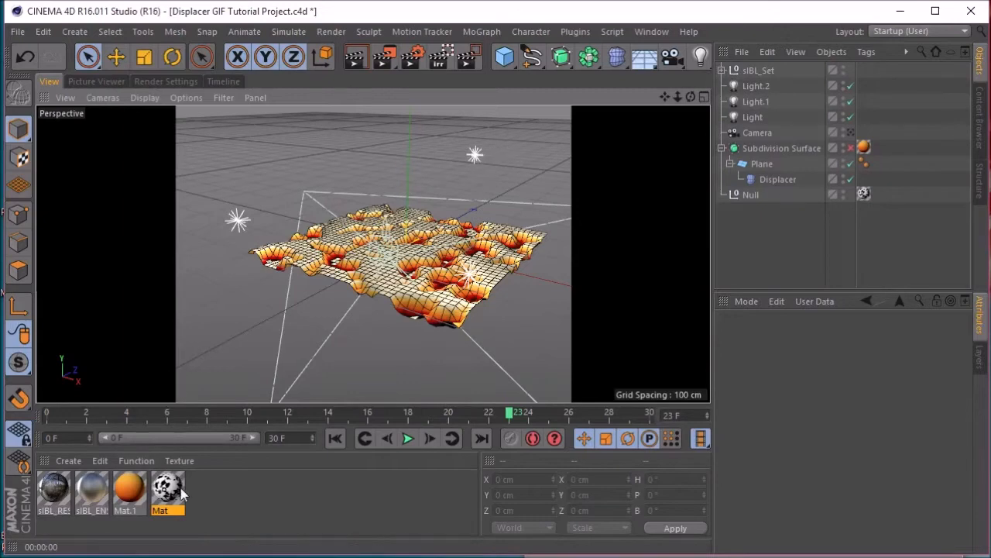
Step: Open the orange gradient material Mat.1 for editing and remove the Default Specular layer from its Reflectance channel
click(129, 492)
double_click(129, 491)
drag(391, 108, 651, 112)
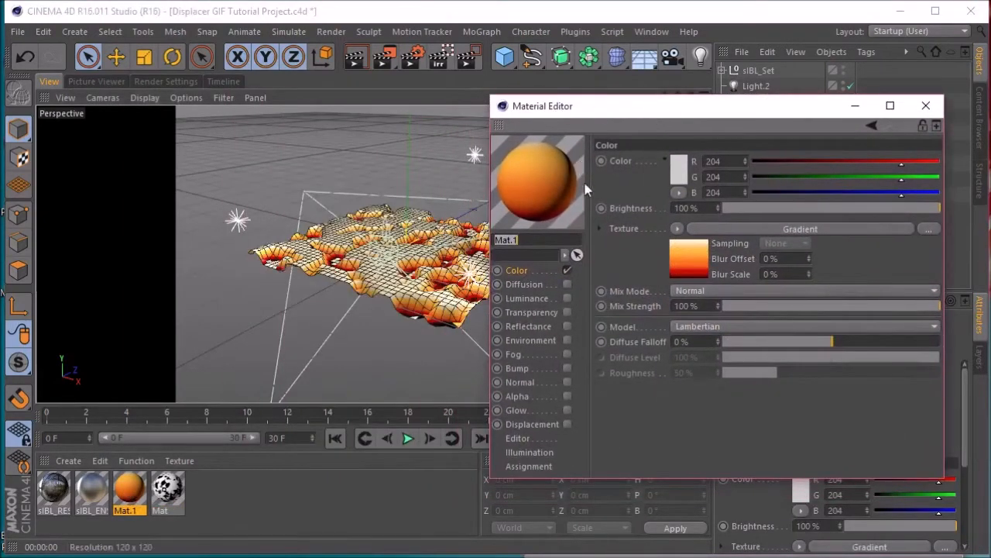
click(534, 328)
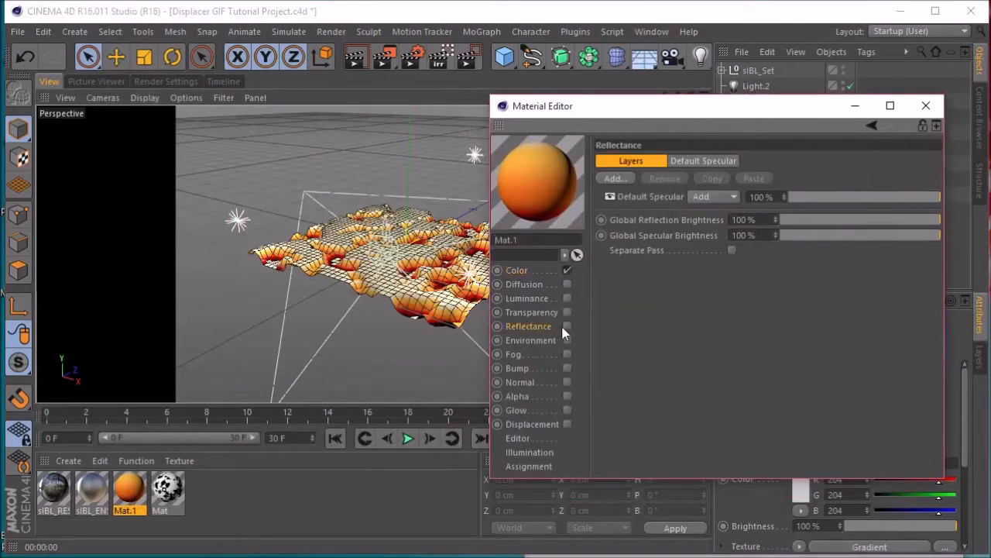
click(654, 197)
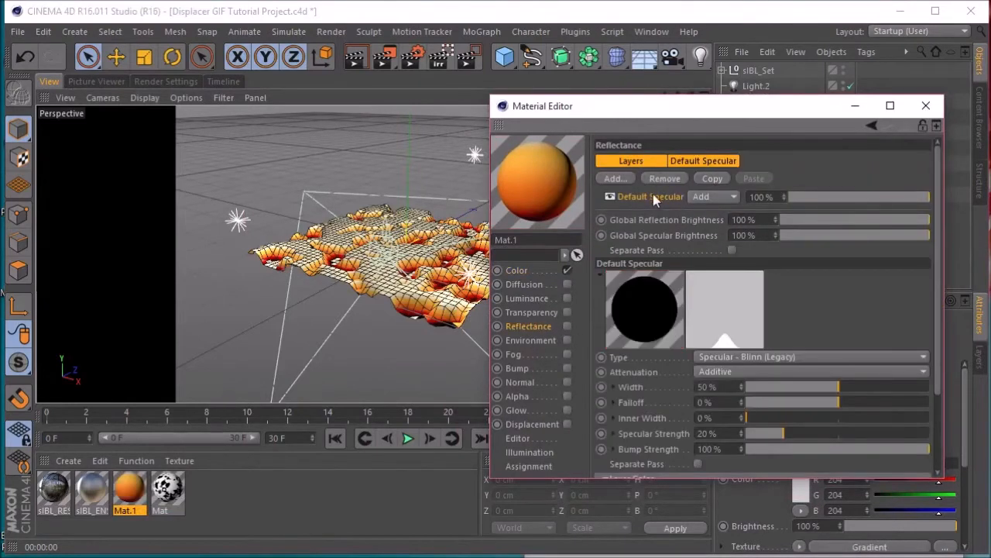
click(663, 179)
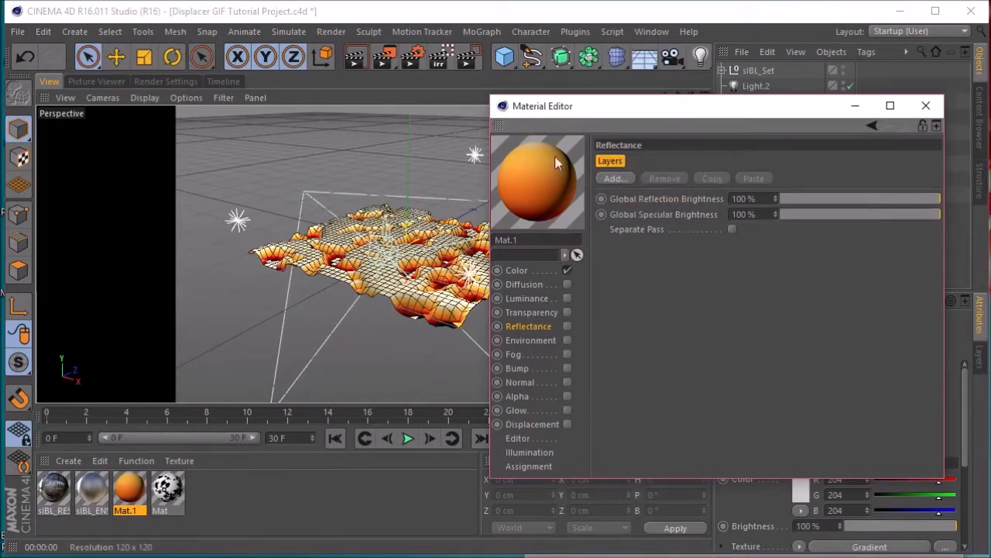
Step: Add a GGX reflectance layer to Mat.1 and set its Specular Strength to 0%
click(613, 179)
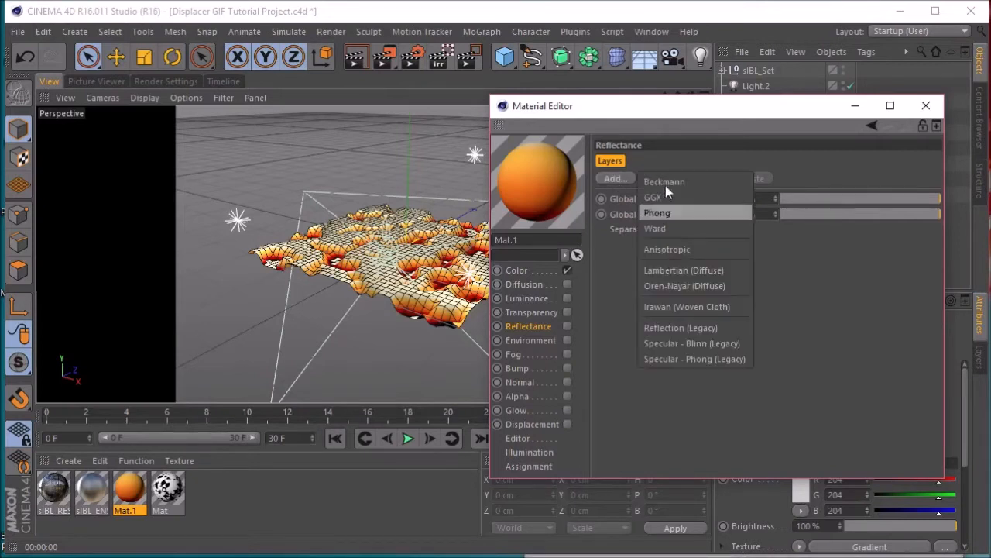
click(654, 198)
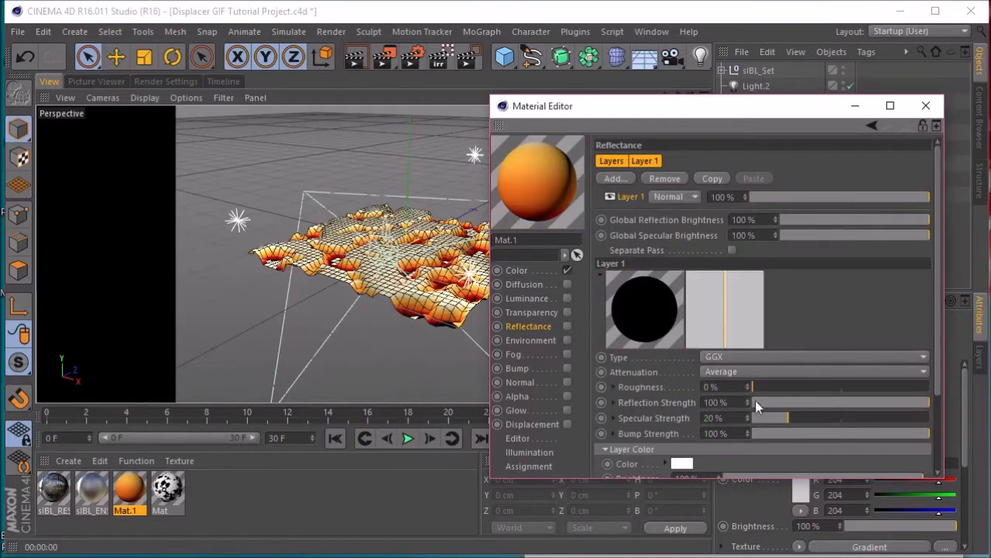
drag(780, 416, 744, 420)
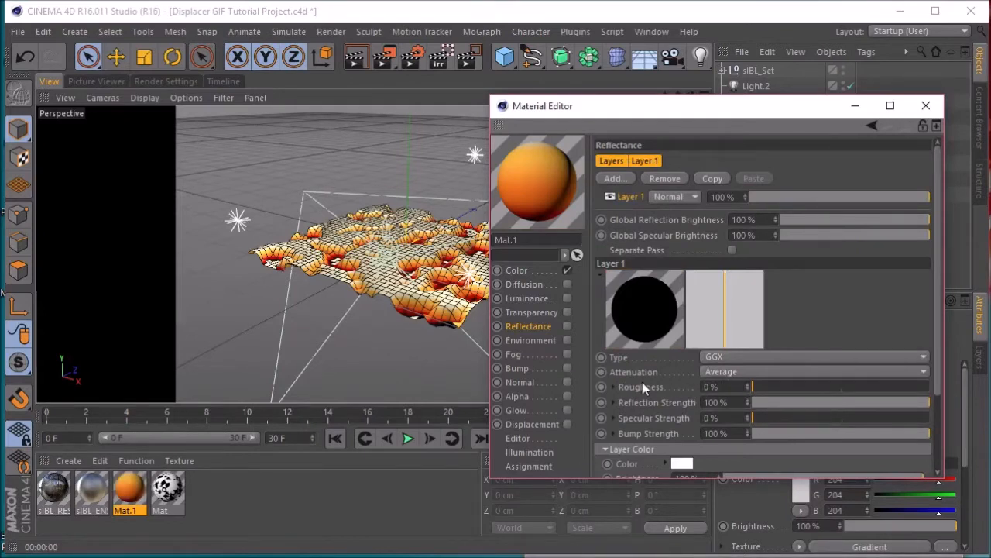
Step: Assign a Fresnel shader as the Layer Mask texture of Mat.1's GGX reflectance layer and close the Material Editor
scroll(646, 383, down, 3)
click(607, 452)
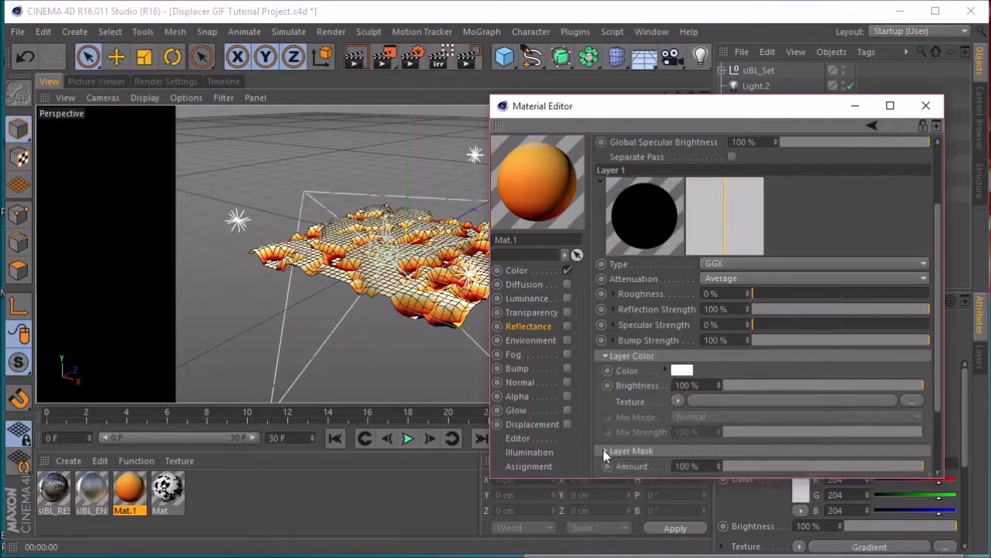
scroll(639, 416, down, 3)
click(679, 409)
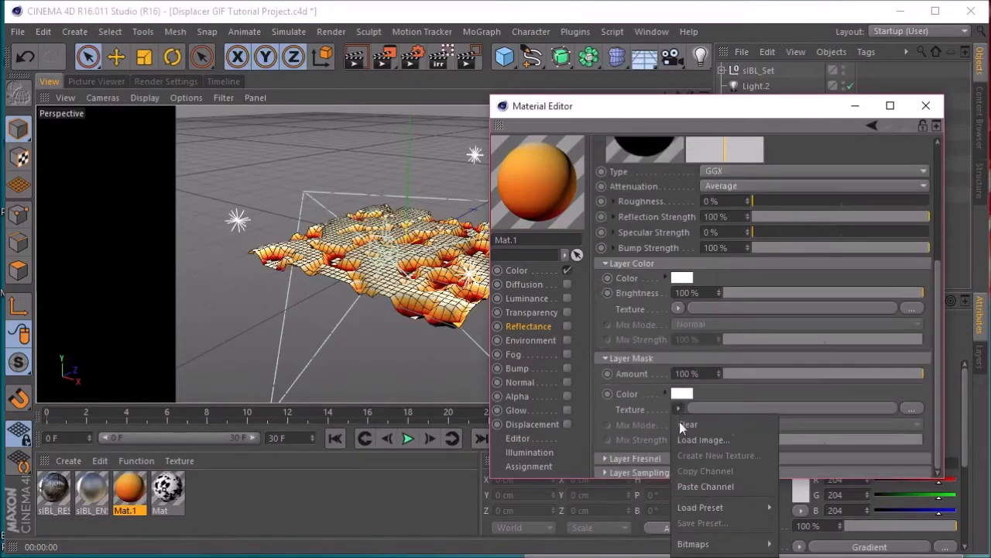
click(721, 557)
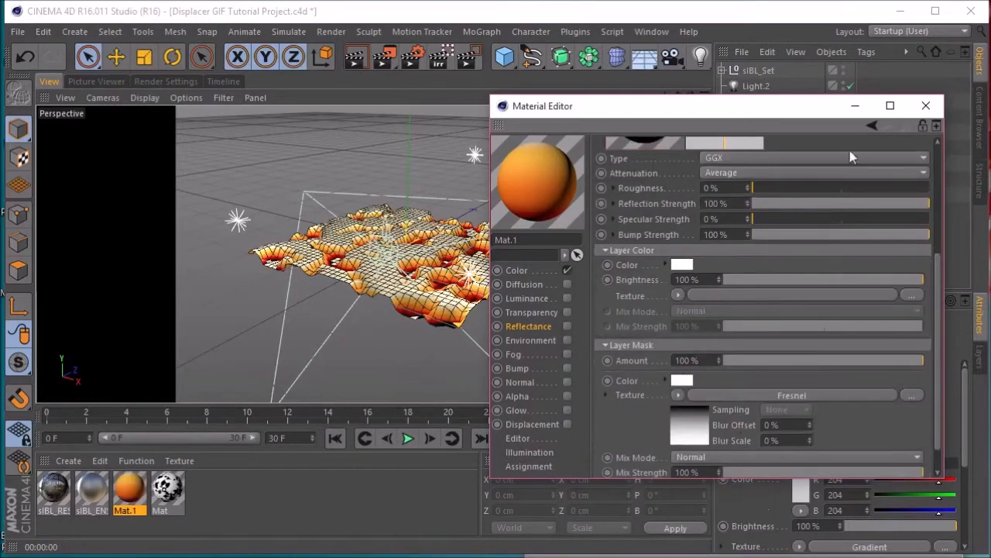
click(925, 106)
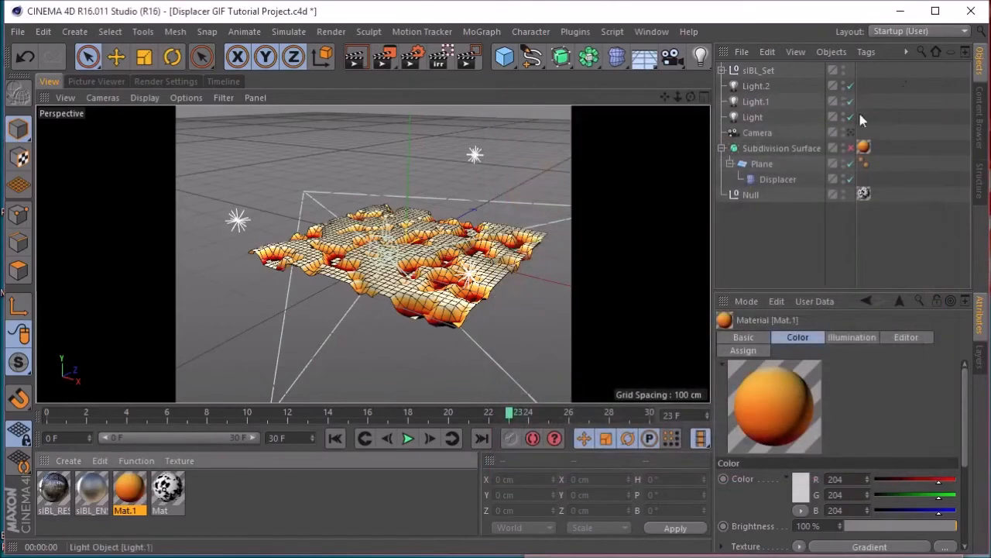
Step: Look through the scene camera, enable the Subdivision Surface and render a preview of the view
click(850, 133)
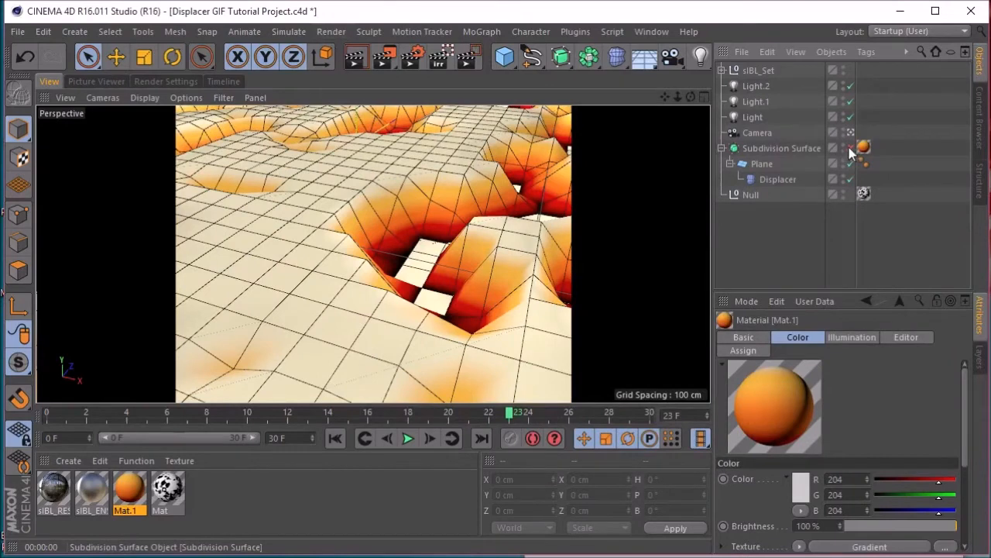
click(849, 148)
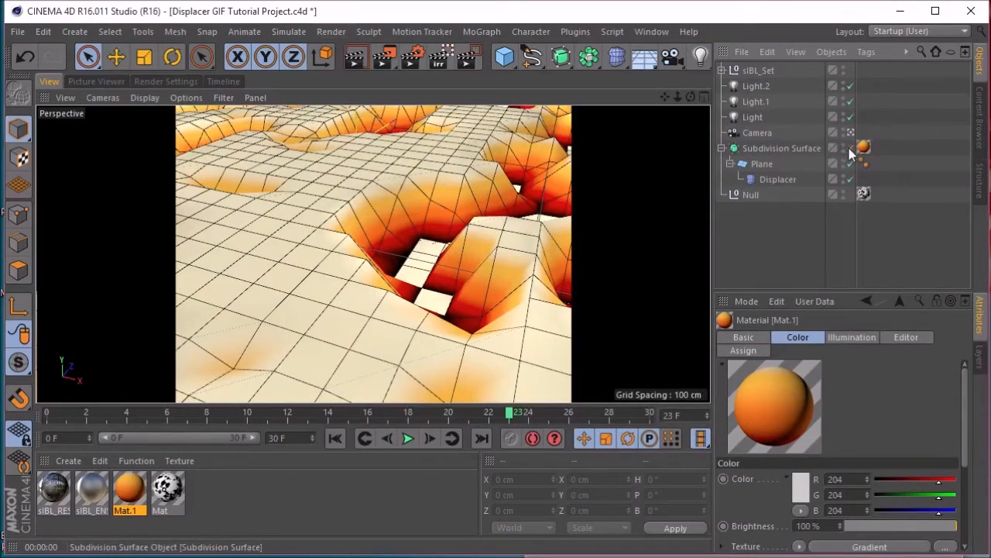
click(354, 57)
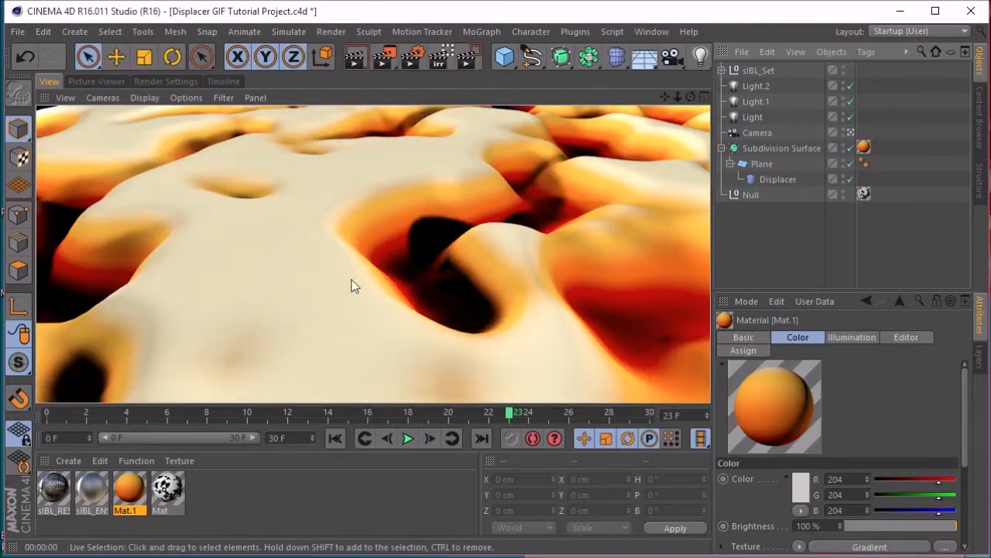
click(759, 233)
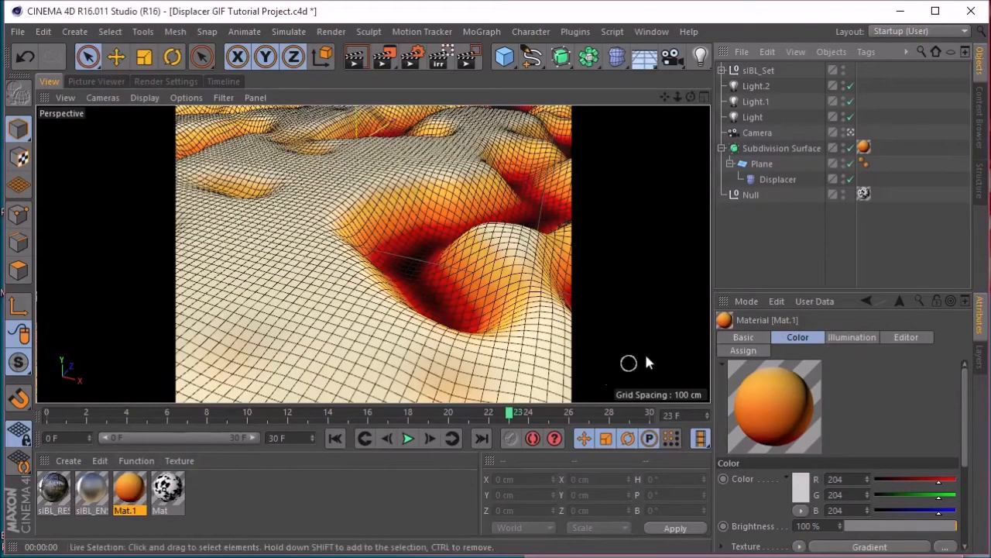
Step: Enable the Reflectance channel of Mat.1 and preview the reflective surface with the Interactive Render Region
click(755, 337)
scroll(757, 412, down, 2)
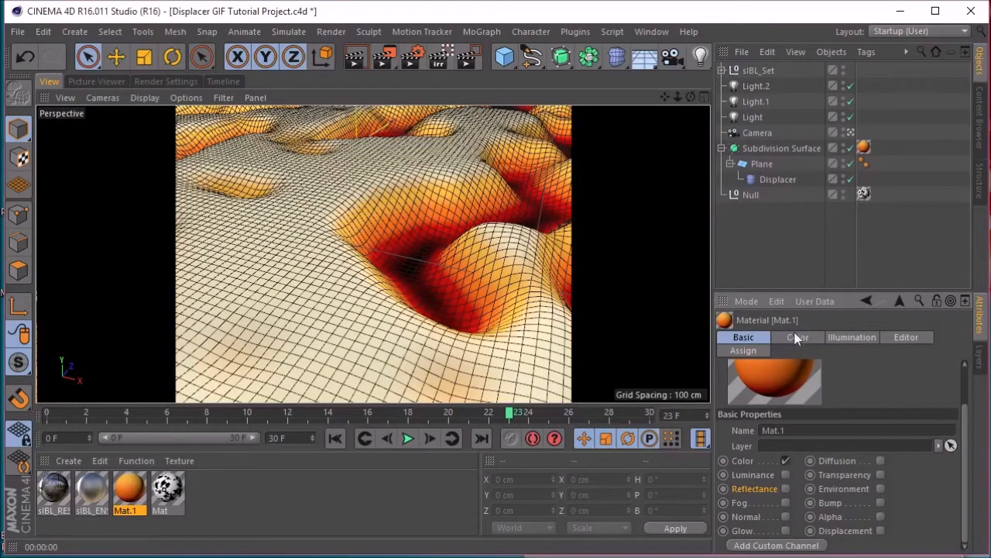
click(784, 489)
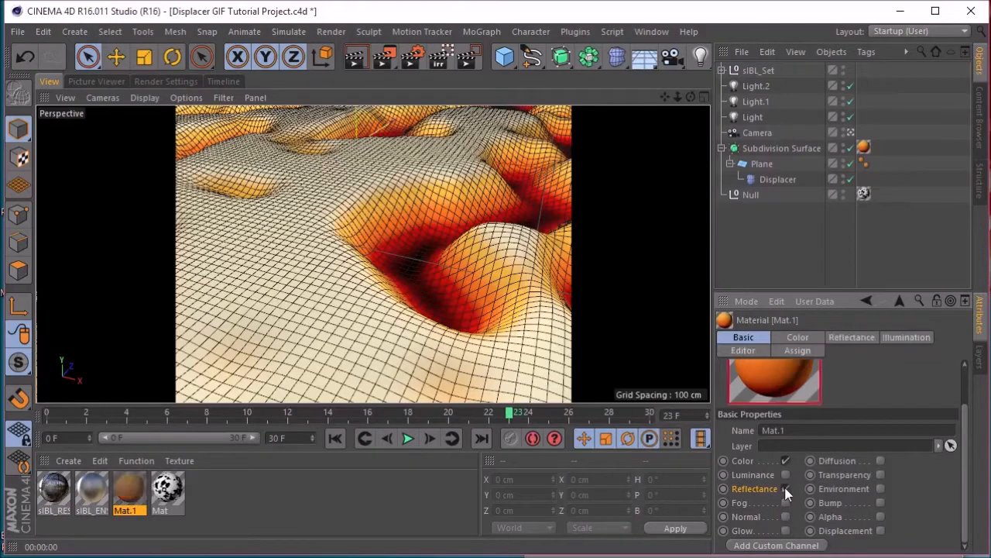
click(843, 337)
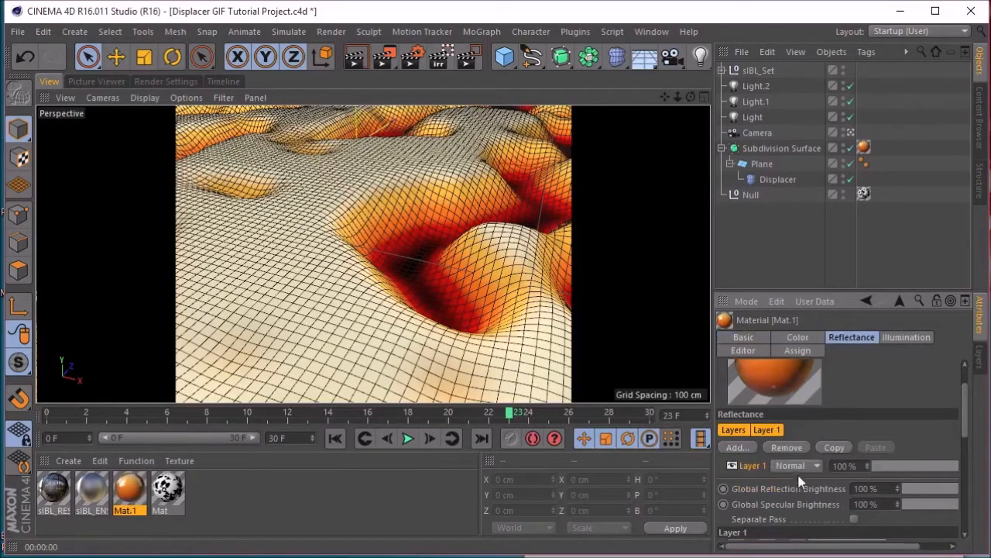
scroll(771, 500, down, 3)
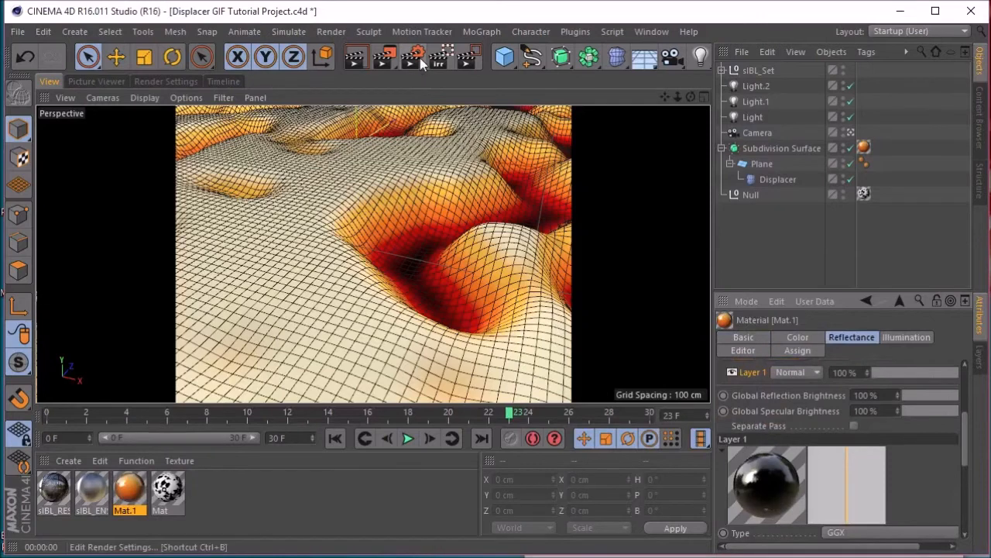
click(439, 60)
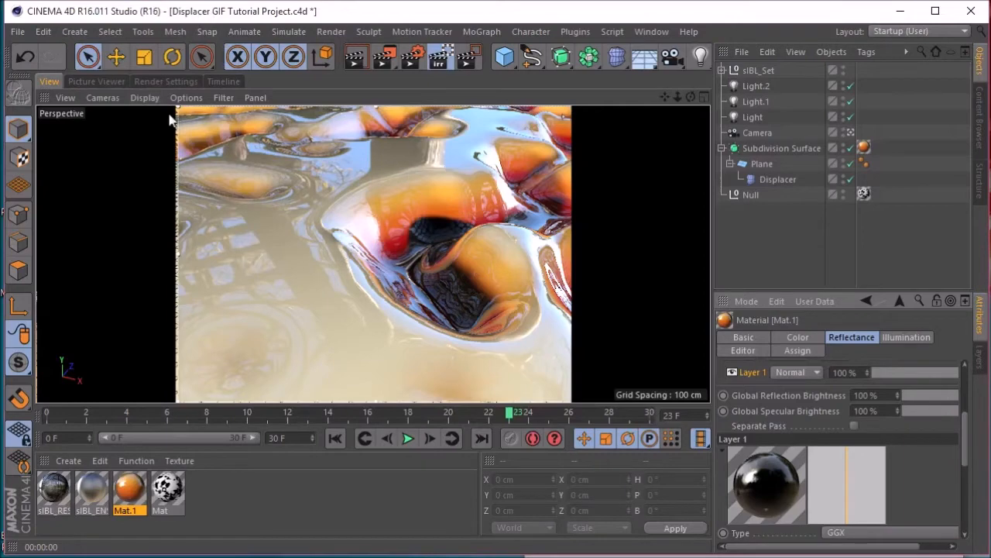
Step: Keep the renderer on Standard in the render settings and set Anti-Aliasing to Best
click(161, 82)
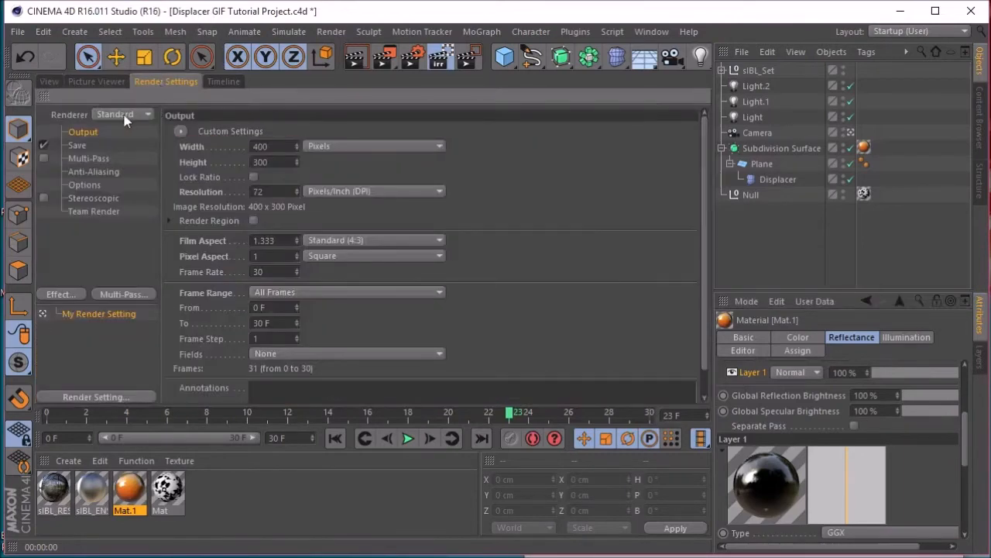
click(124, 115)
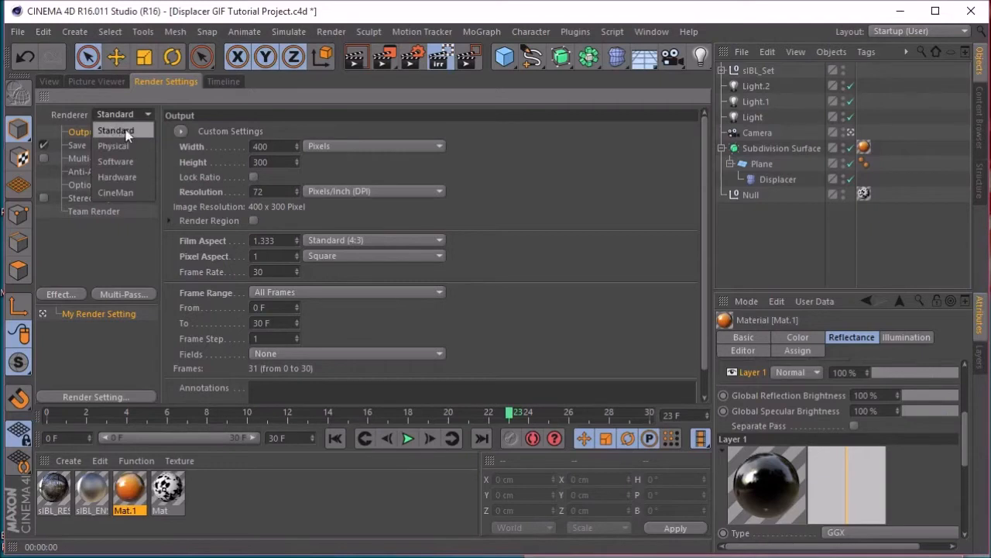
click(126, 133)
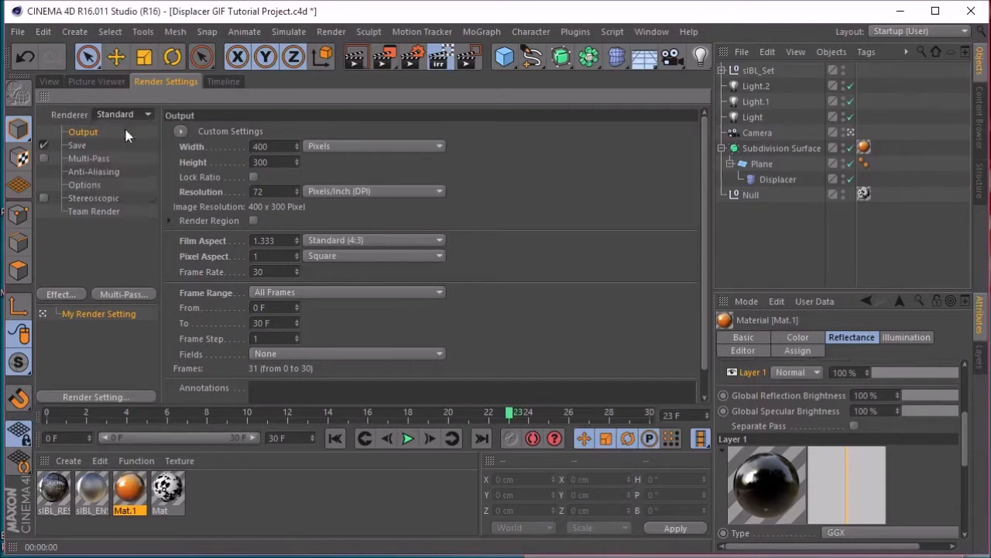
click(93, 171)
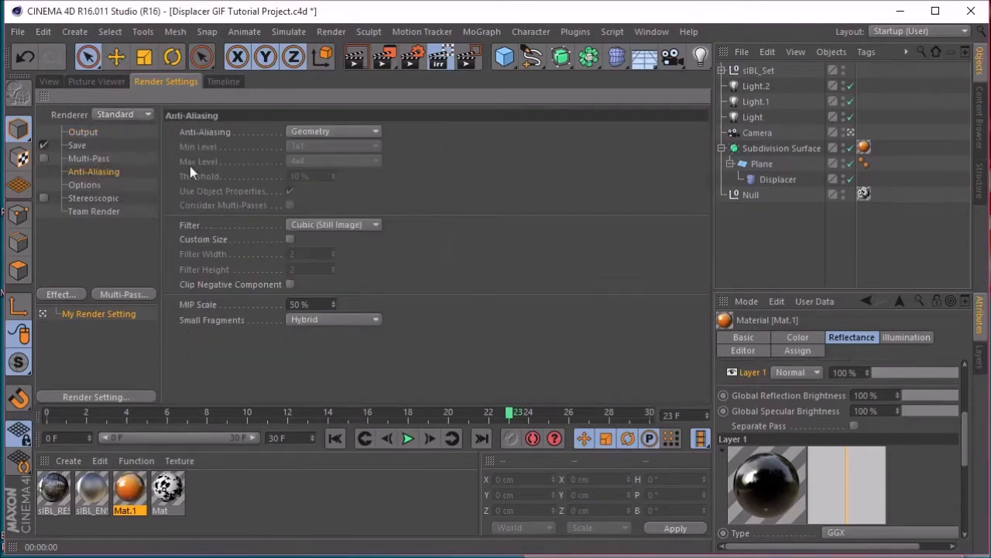
click(335, 130)
click(310, 178)
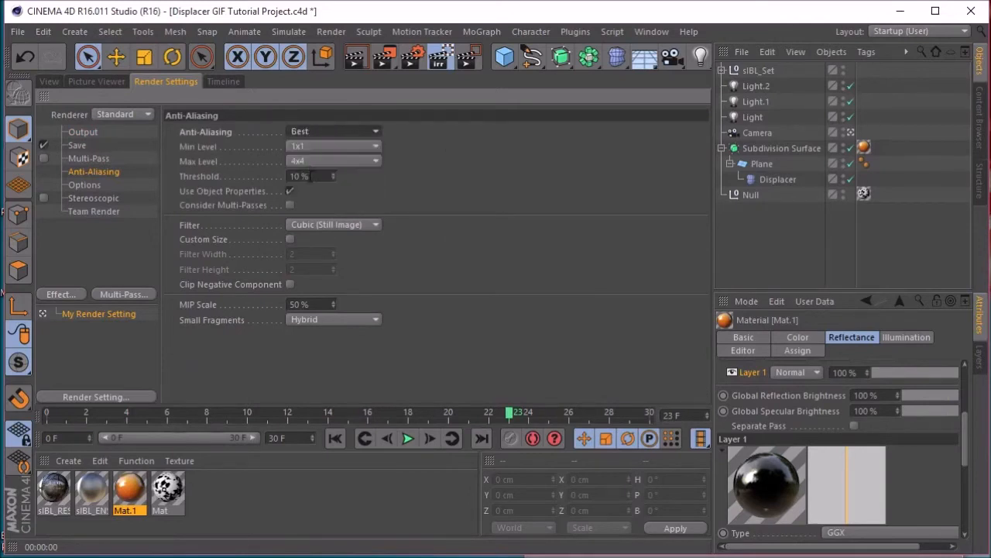
Step: Set the anti-aliasing Max Level to 2x2 and Filter to Gauss (Animation), and return to the Output settings
click(308, 168)
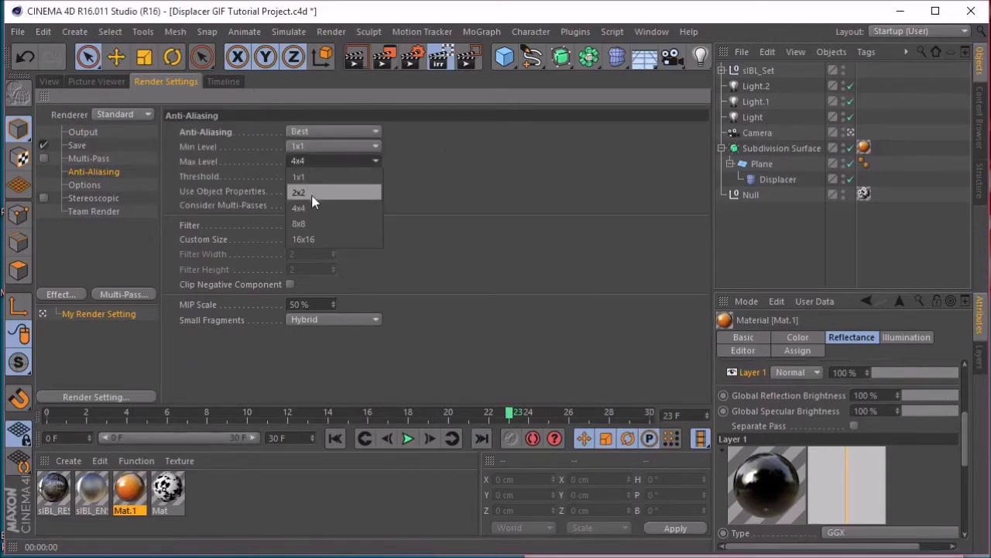
click(311, 194)
click(317, 225)
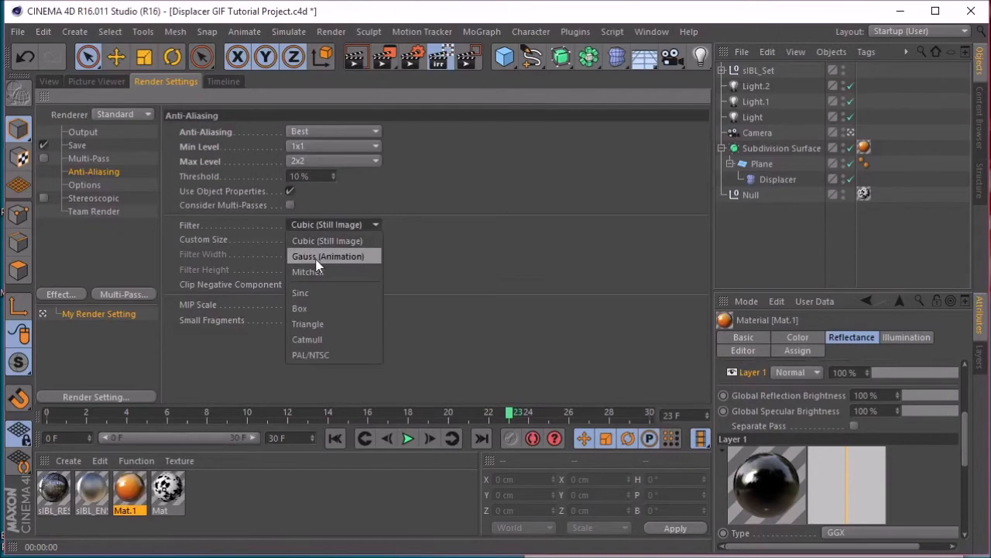
click(311, 260)
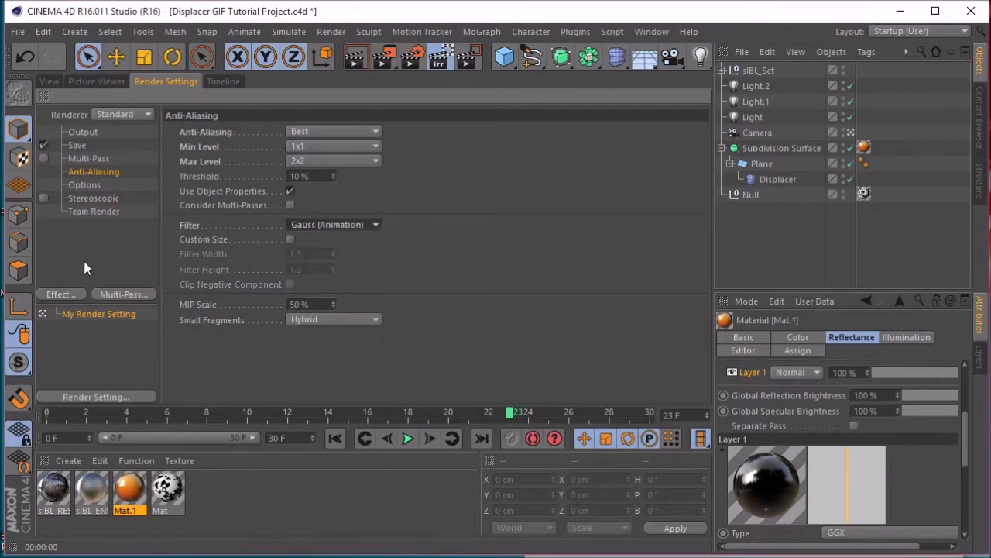
click(98, 240)
click(84, 132)
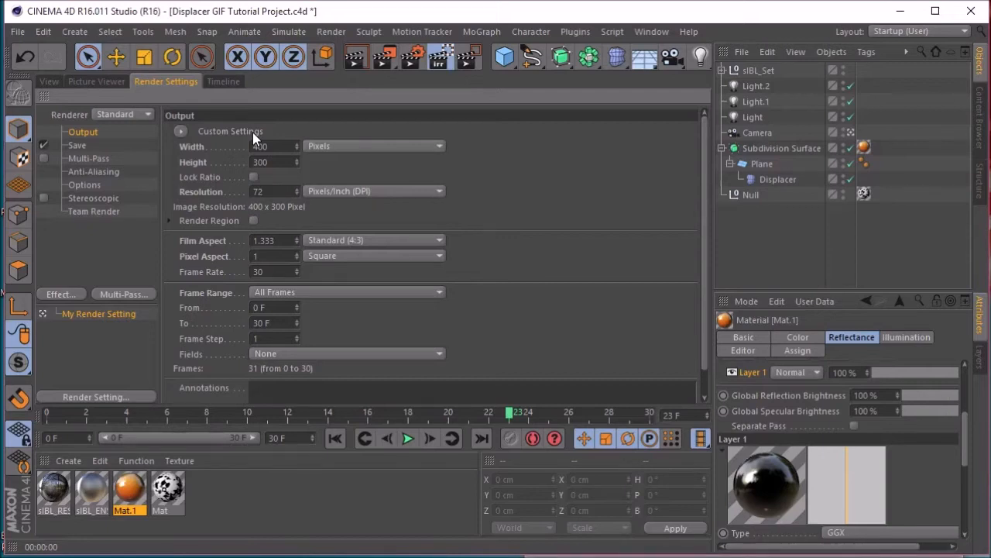
Step: Preview the camera view at a higher Interactive Render Region detail level, and restart the region
click(48, 81)
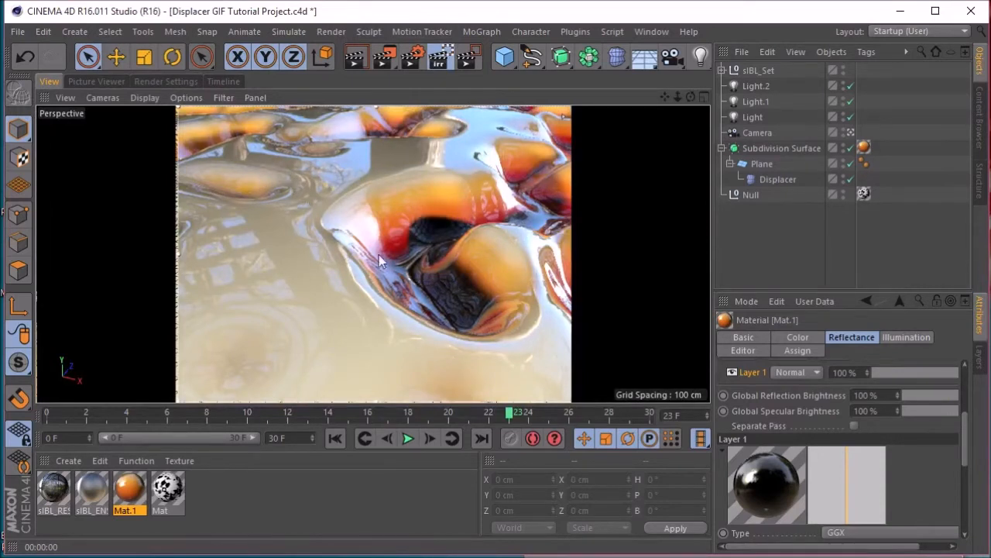
drag(564, 116, 565, 98)
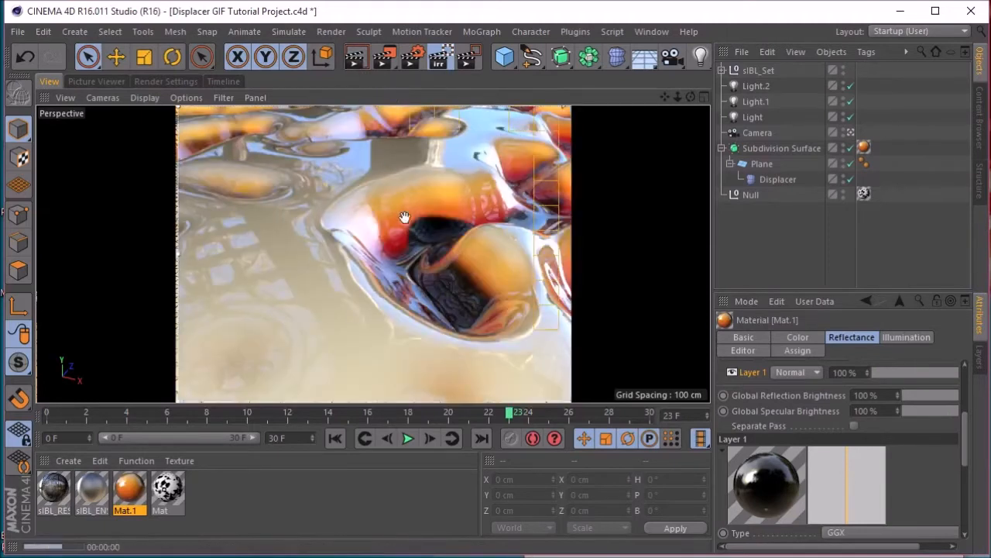
double_click(398, 209)
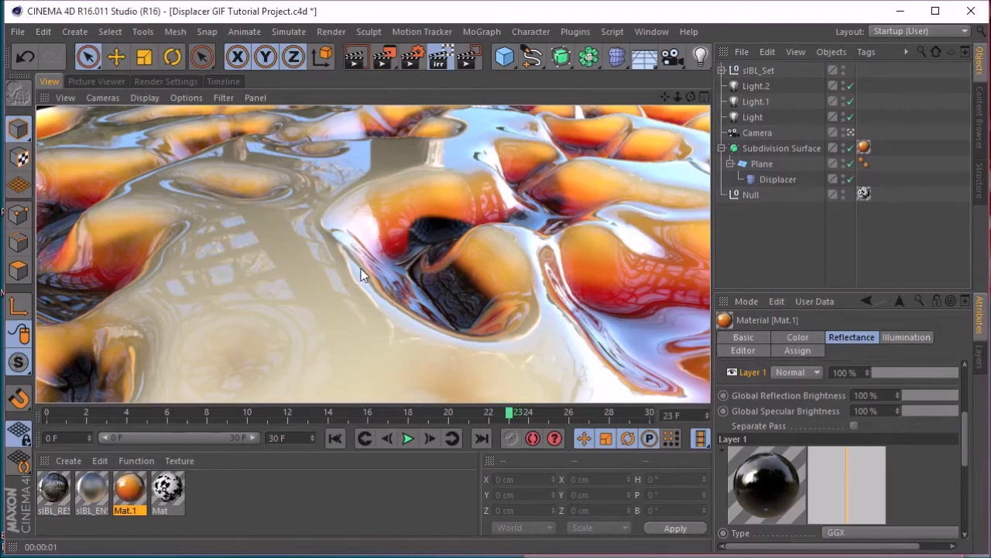
click(436, 62)
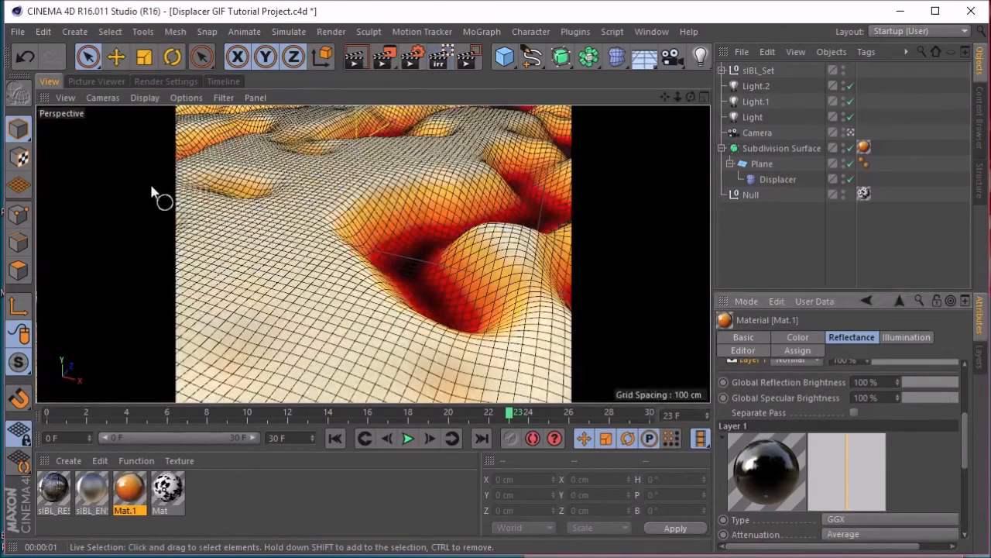
click(448, 57)
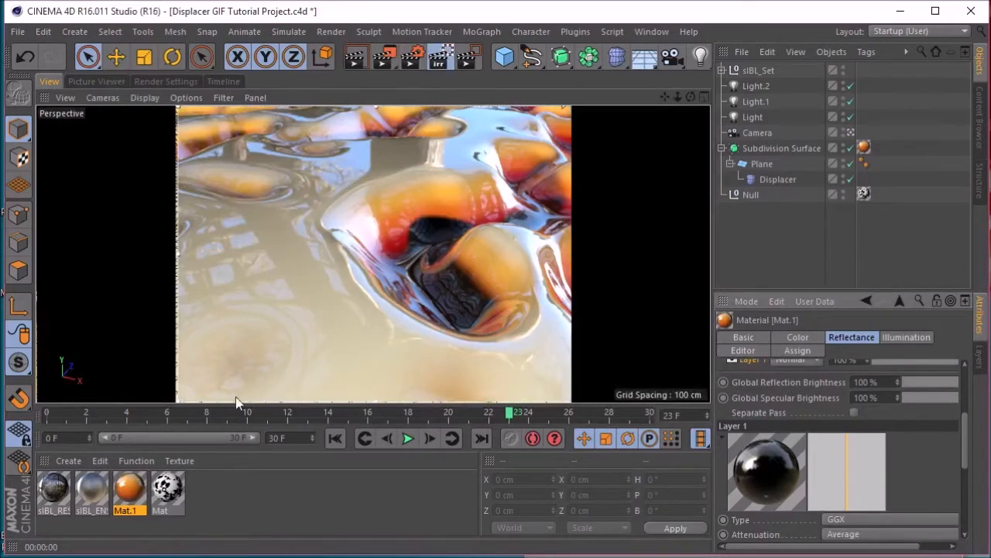
Step: Set the Roughness of Mat.1's GGX reflectance layer to 2% and close the Material Editor
double_click(129, 490)
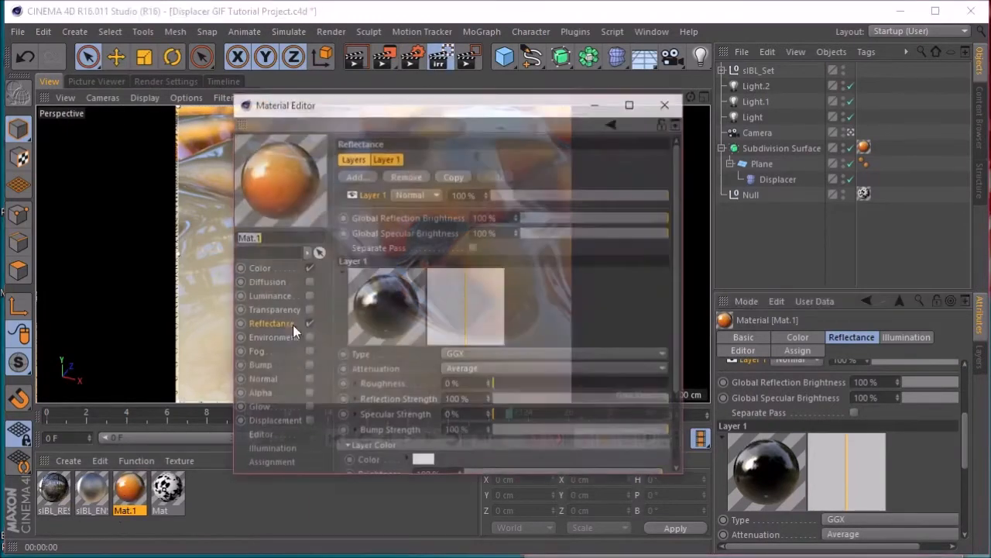
drag(454, 109, 714, 91)
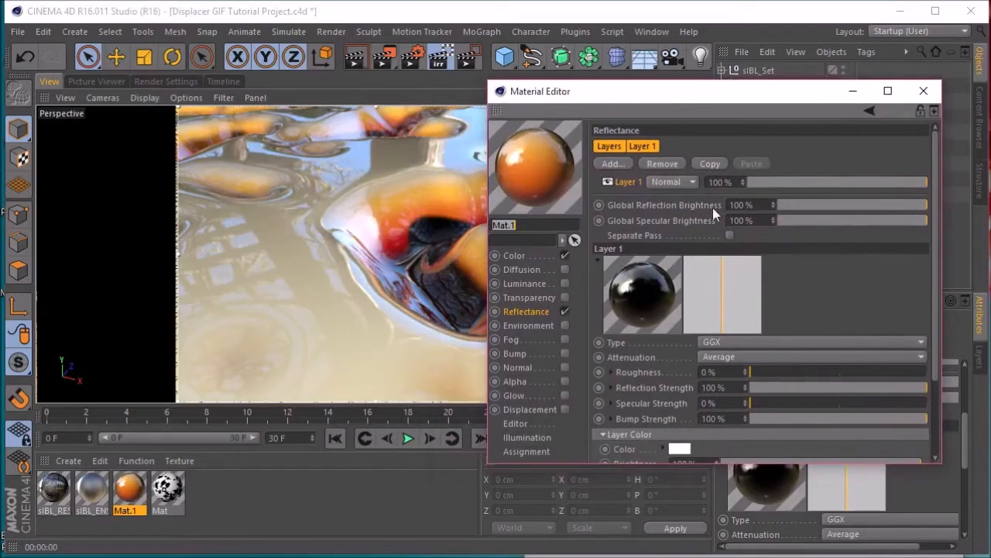
click(745, 369)
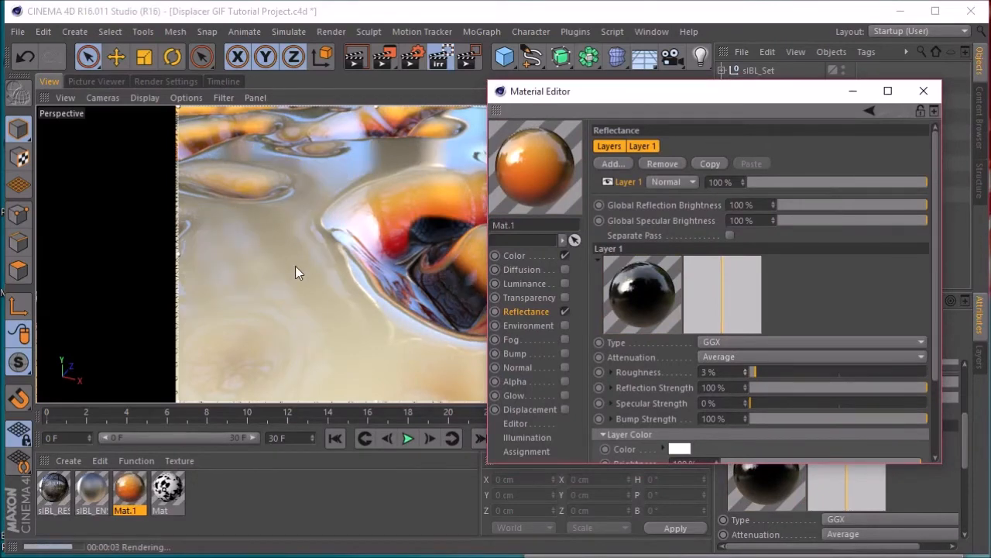
click(745, 373)
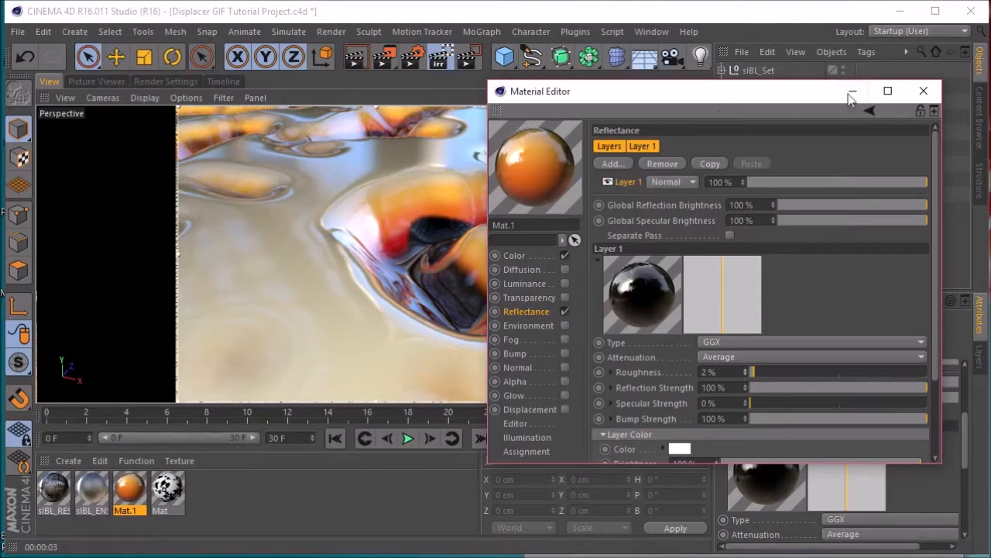
click(925, 93)
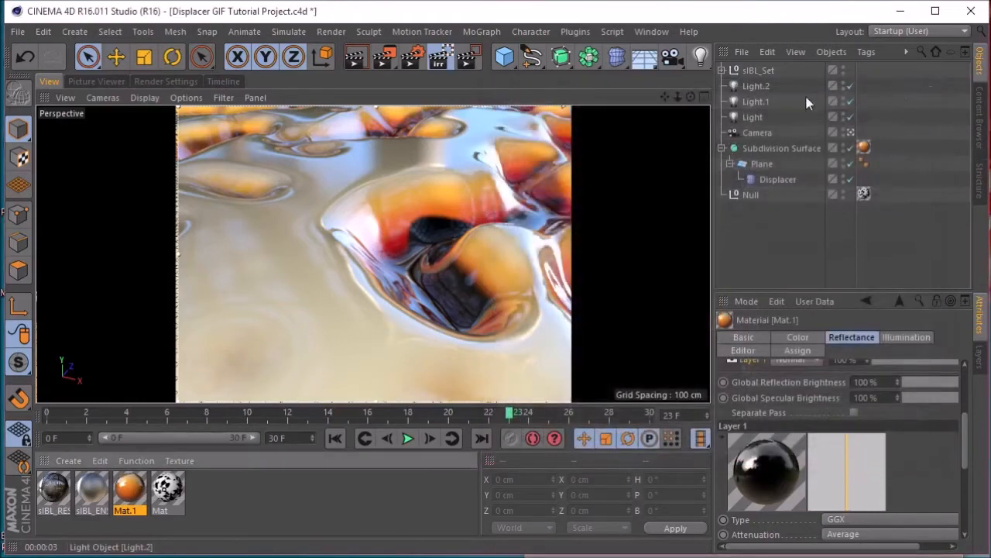
Step: Turn off the Interactive Render Region, play the animation briefly and return the playhead to frame 0
click(440, 59)
click(407, 438)
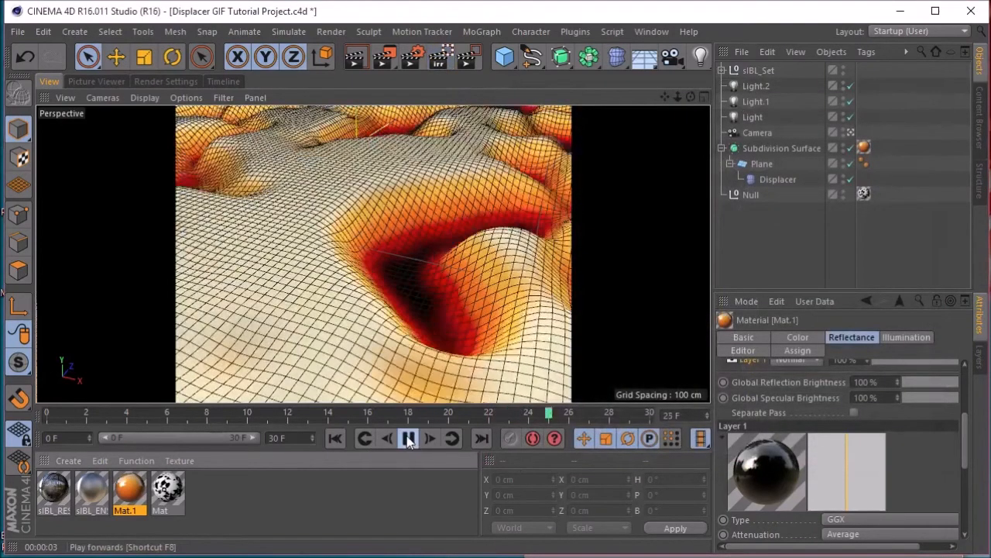
click(407, 439)
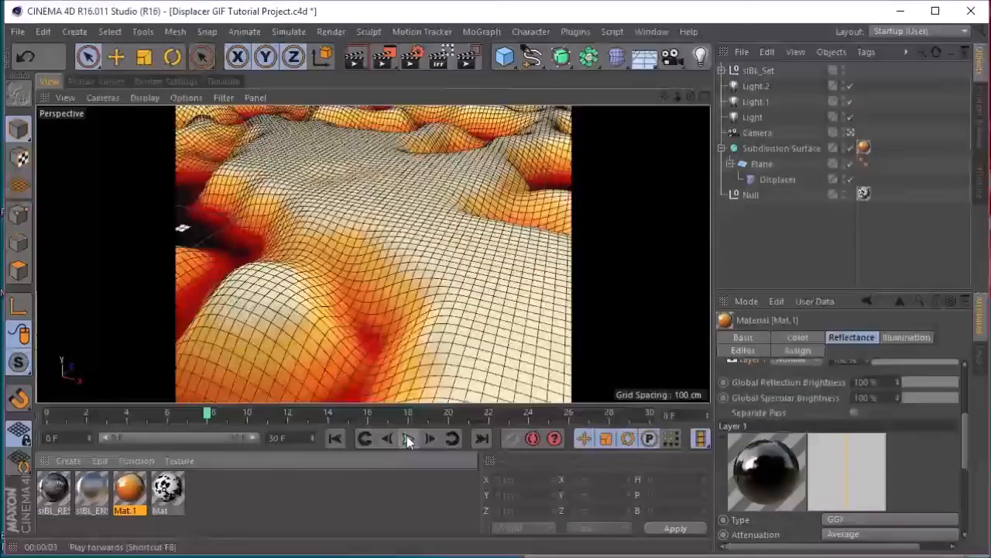
click(216, 416)
drag(215, 416, 48, 415)
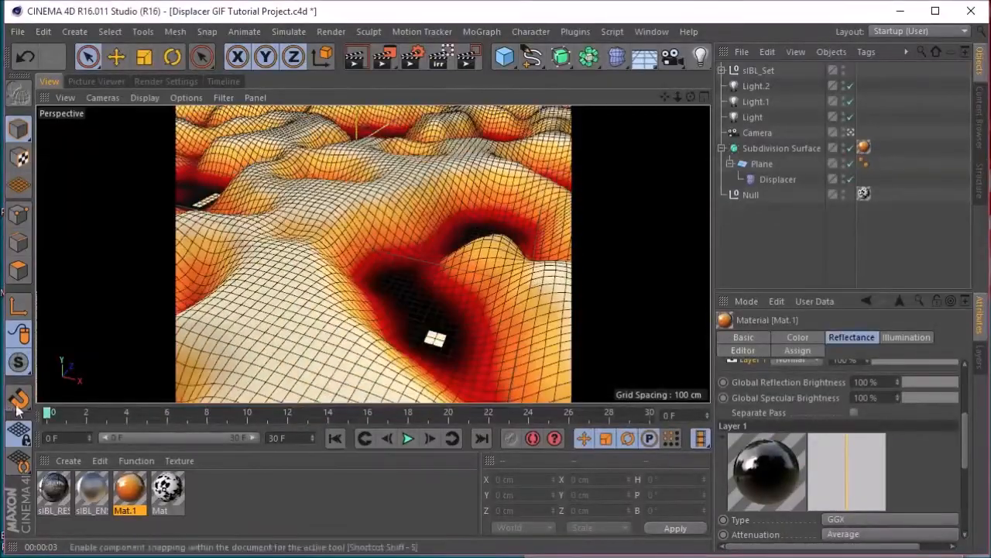
Step: Render a preview of the current frame in the viewport and return to the editor display
click(357, 58)
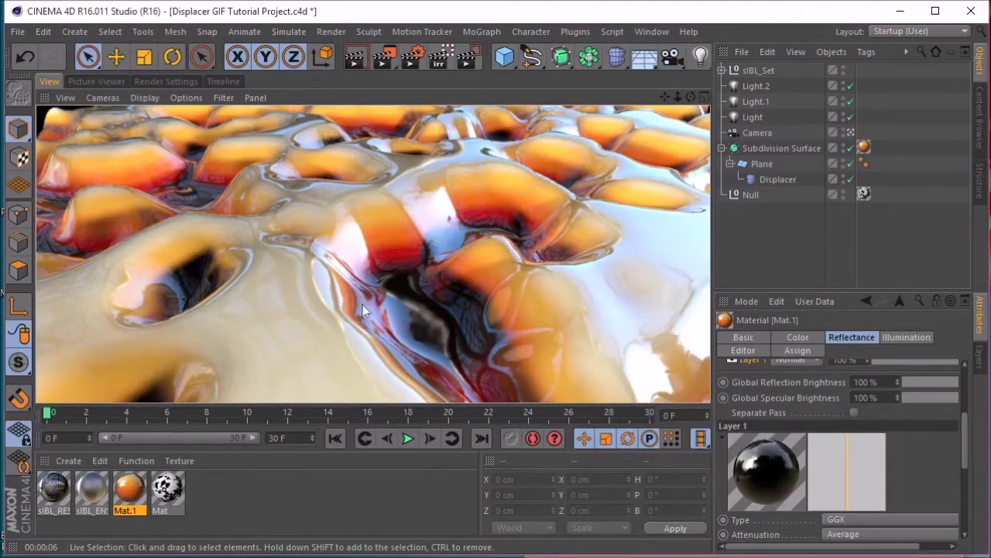
click(292, 199)
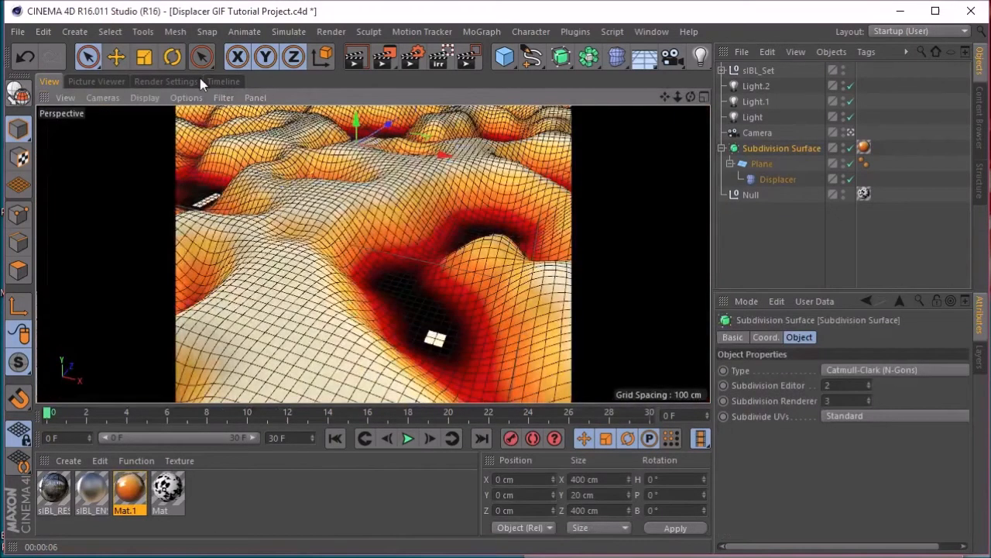
Step: Review the Output, Save, QuickTime compression and Anti-Aliasing render settings
click(166, 81)
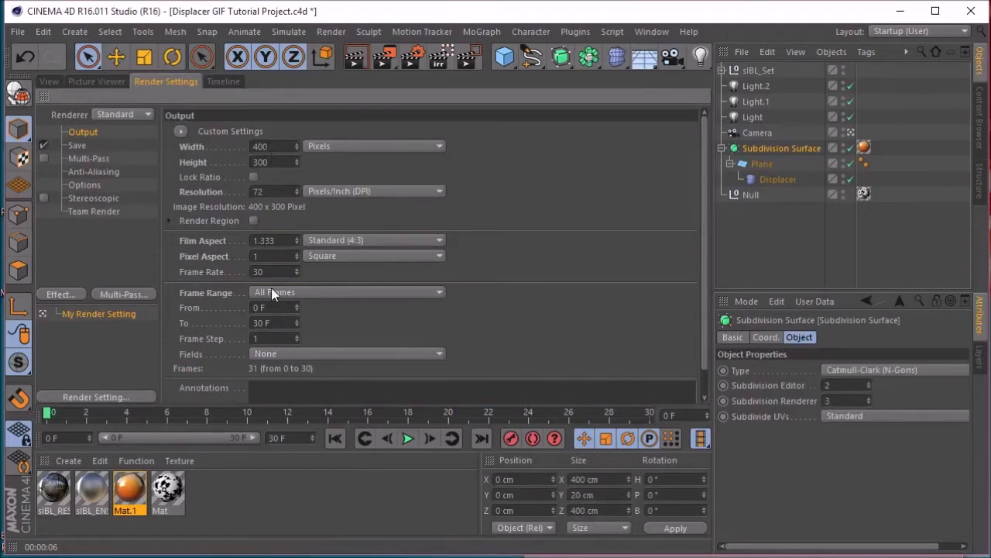
click(77, 145)
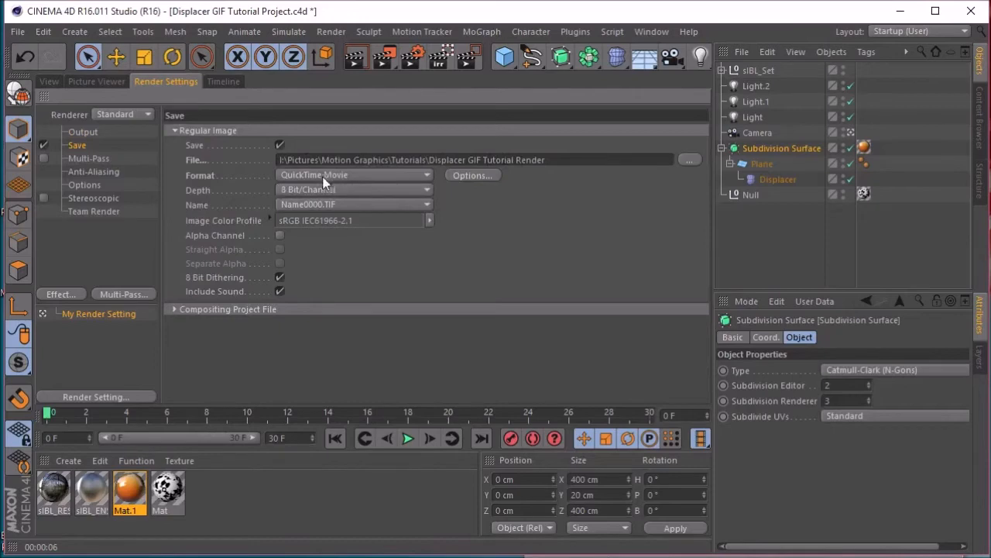
click(456, 175)
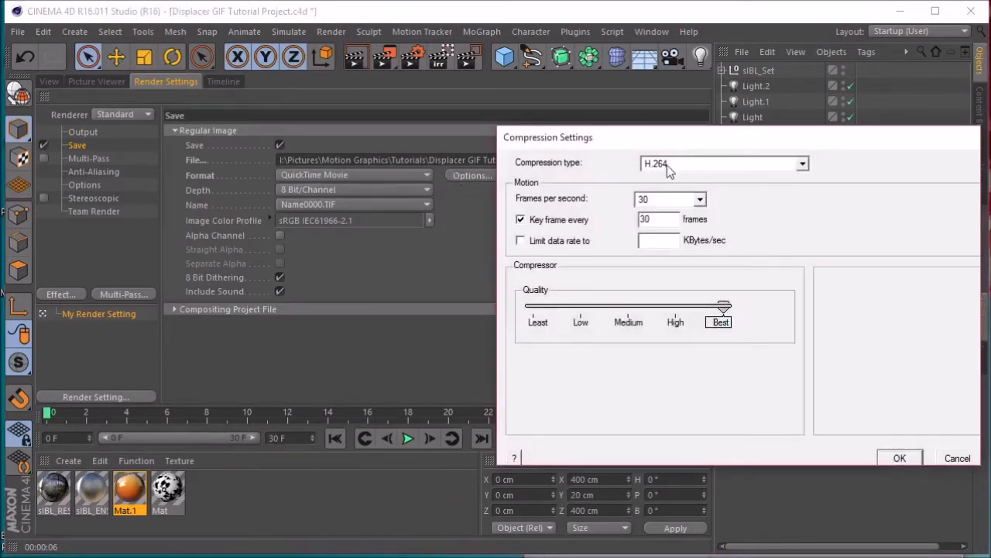
click(899, 458)
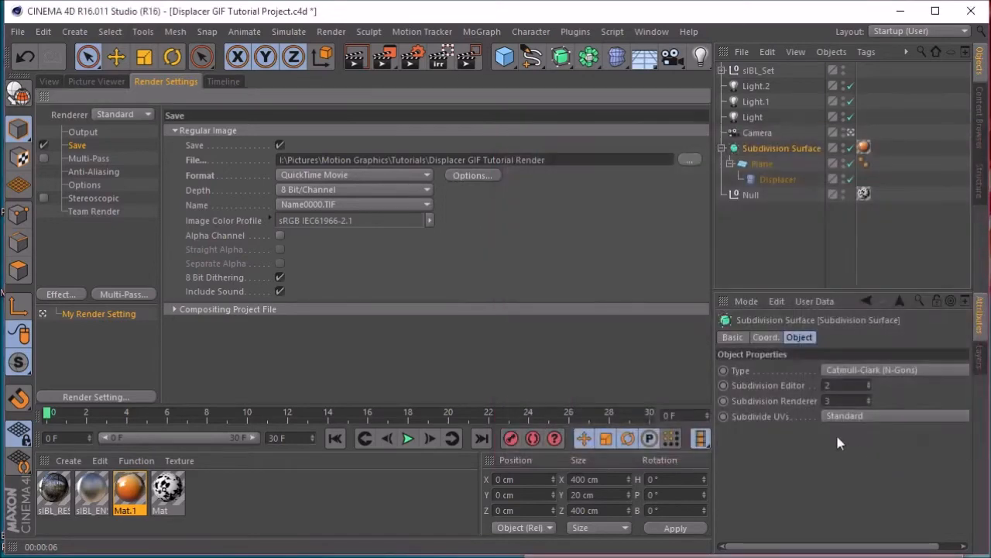
click(91, 173)
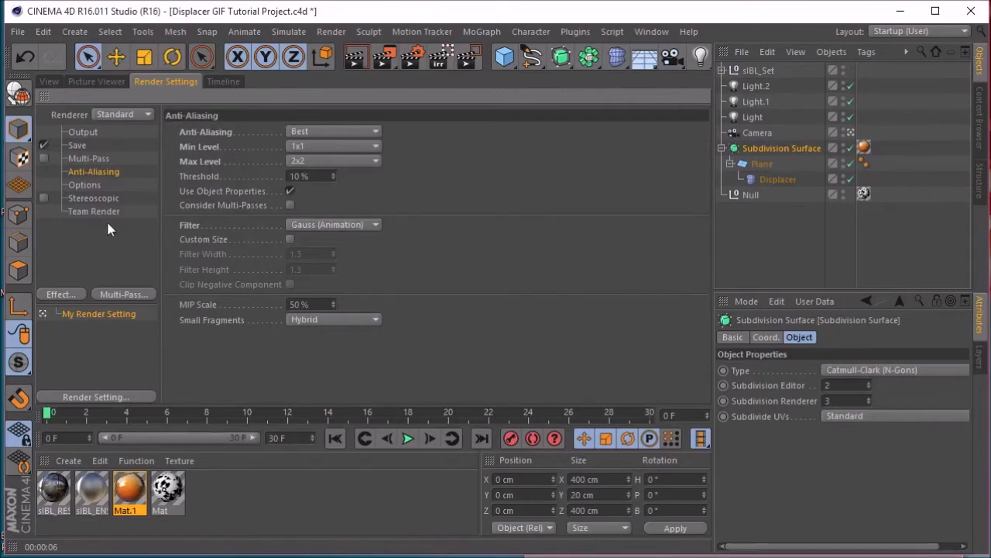
click(86, 244)
right_click(87, 242)
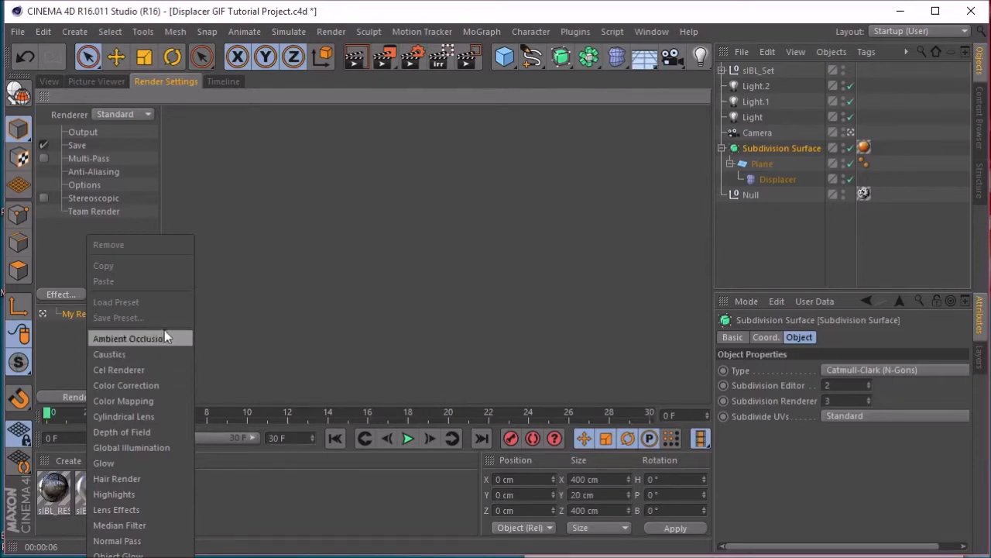
click(56, 239)
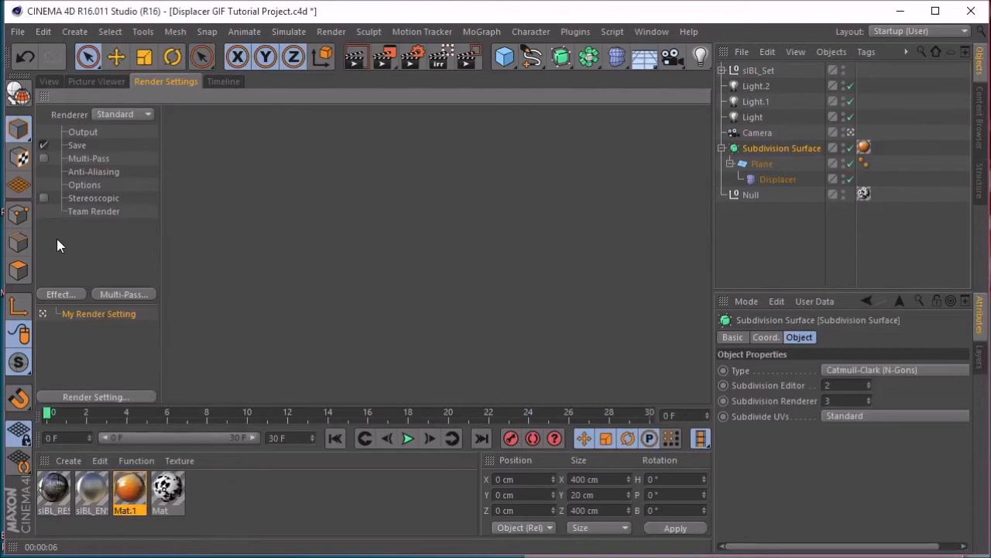
Step: Save the project and render the animation to the Picture Viewer
click(54, 81)
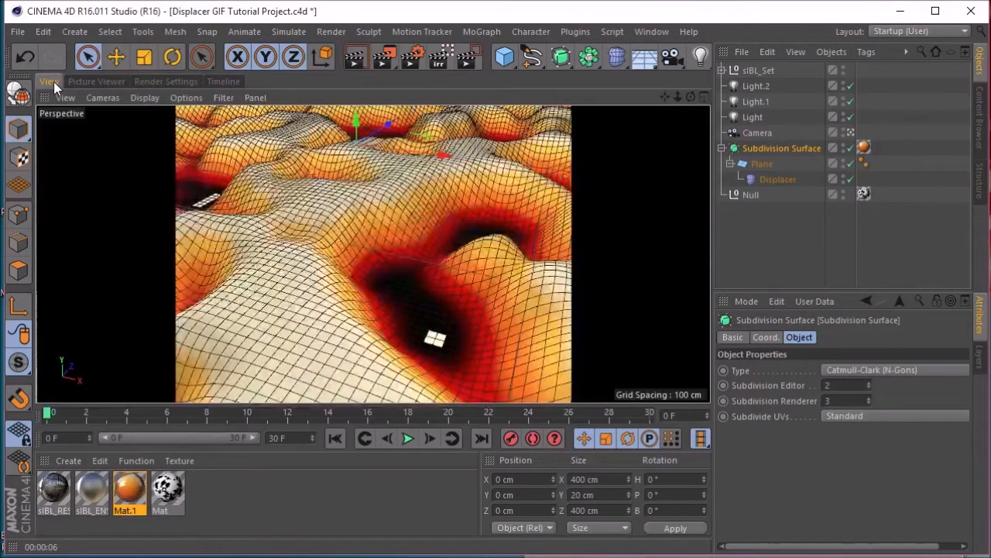
click(17, 31)
click(39, 159)
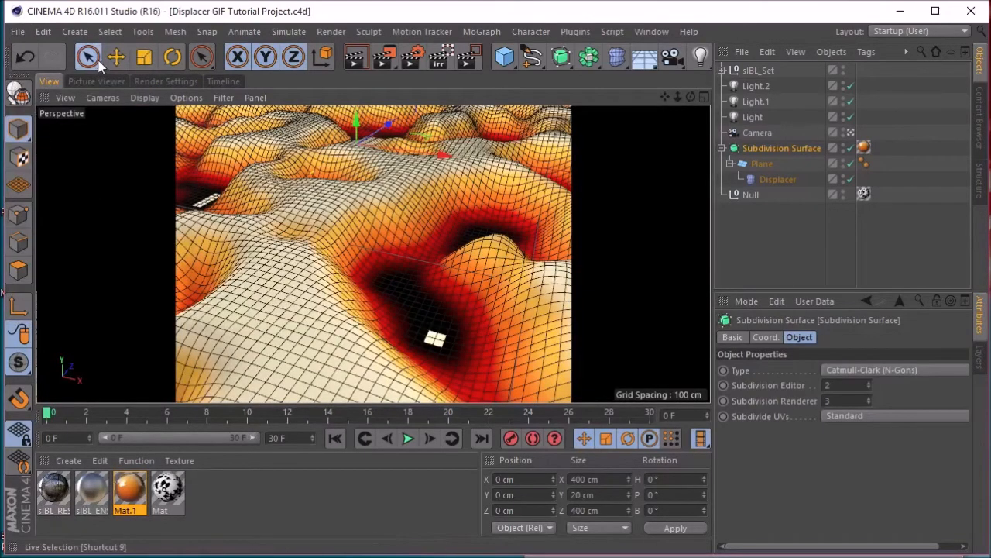
click(387, 60)
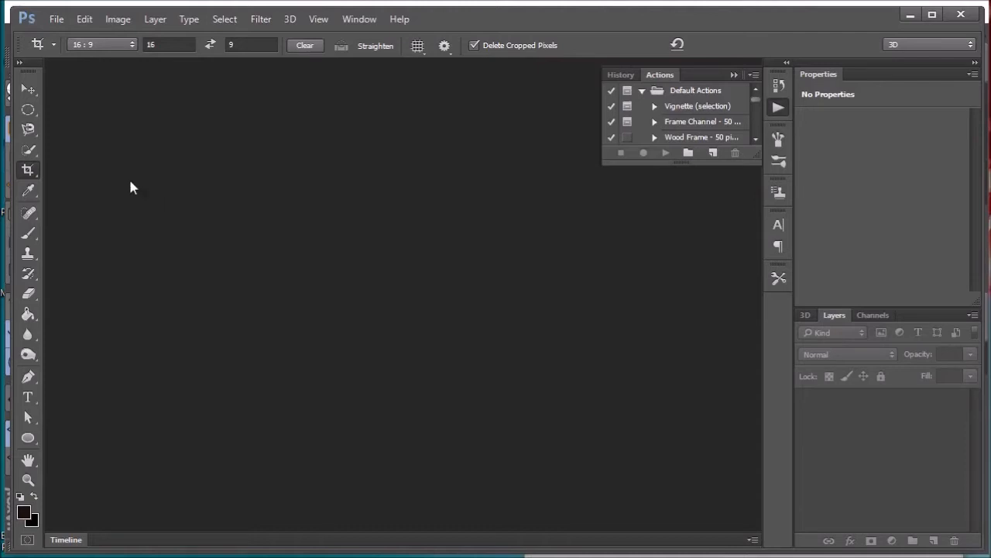
Step: In Photoshop, import the Displacer GIF Tutorial Render video to layers from beginning to end, with Make Frame Animation enabled
click(56, 20)
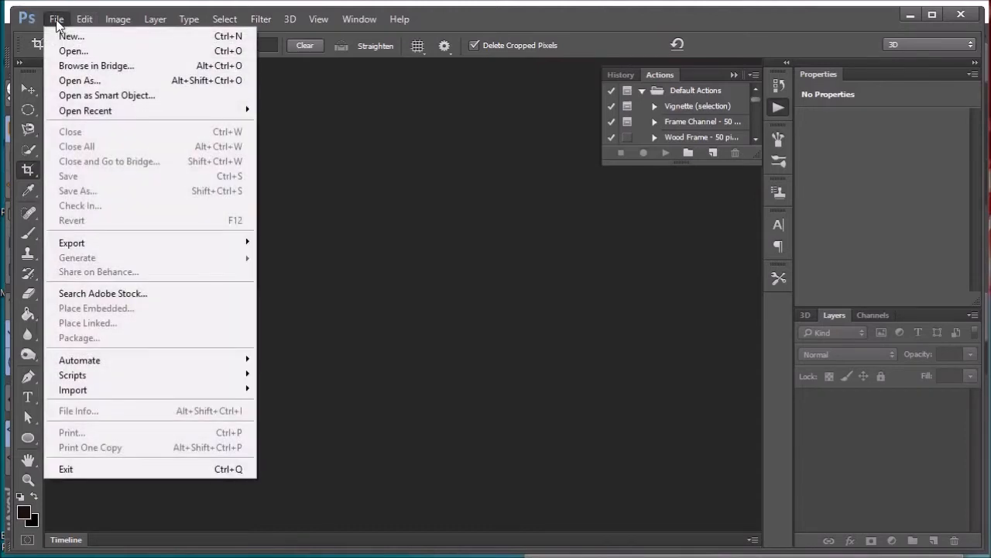
mouse_move(151, 390)
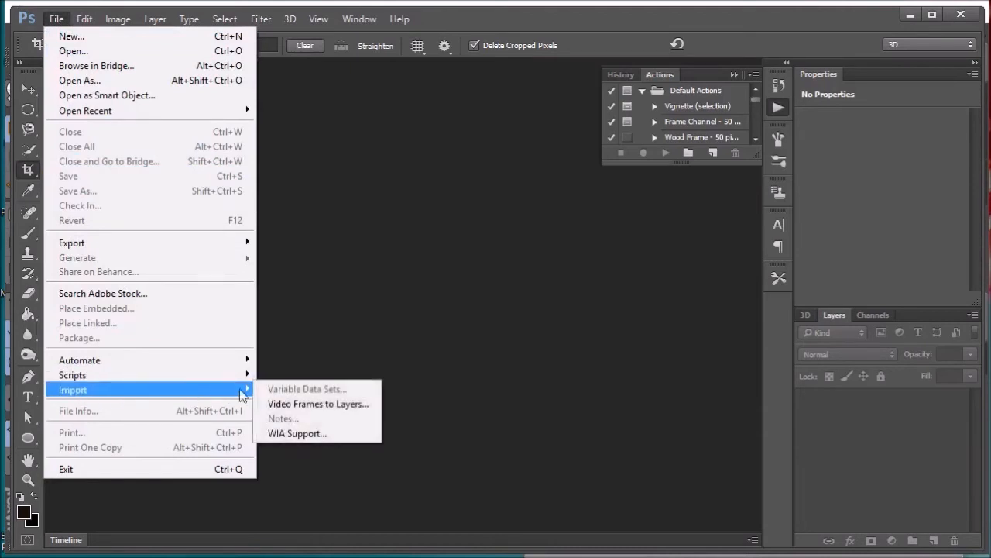
click(326, 404)
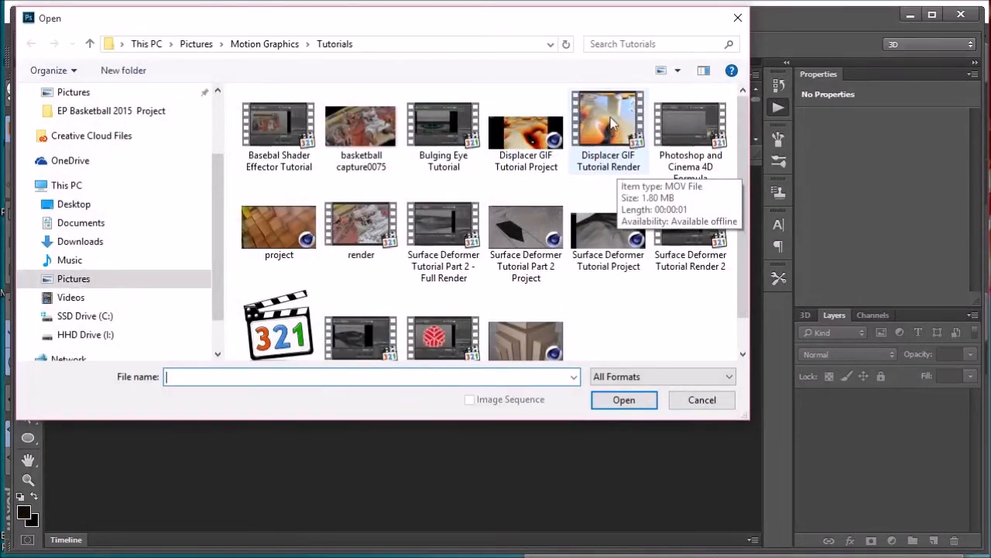
double_click(611, 120)
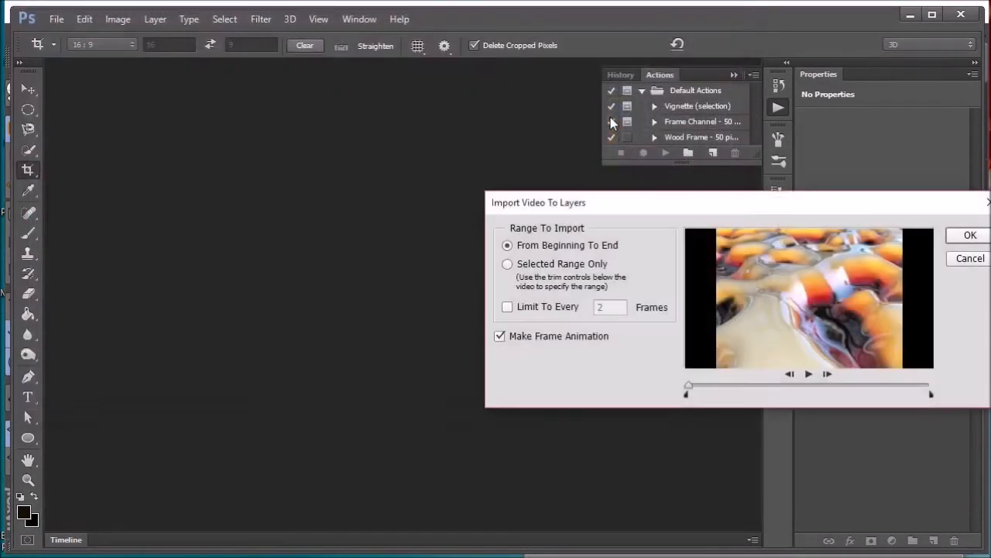
drag(560, 188, 422, 147)
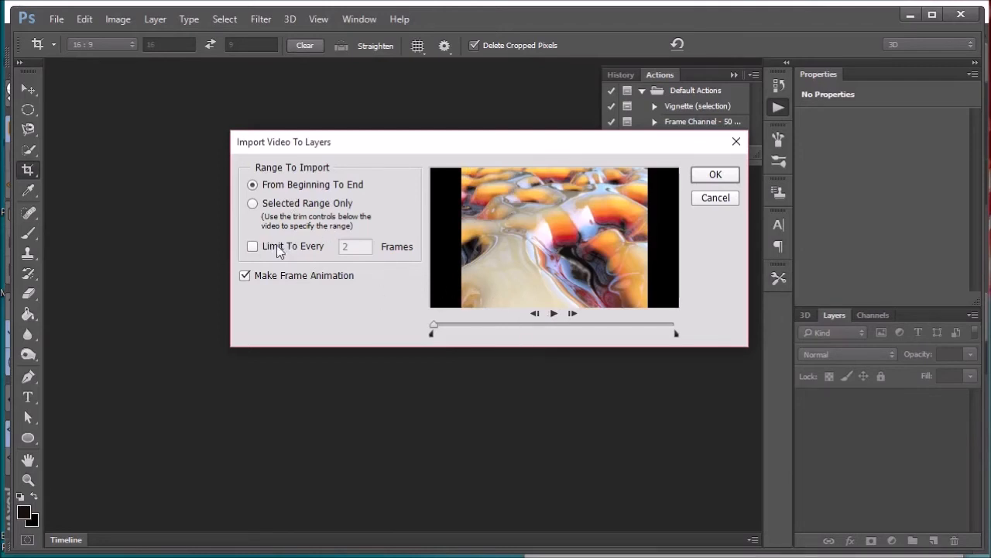
click(712, 179)
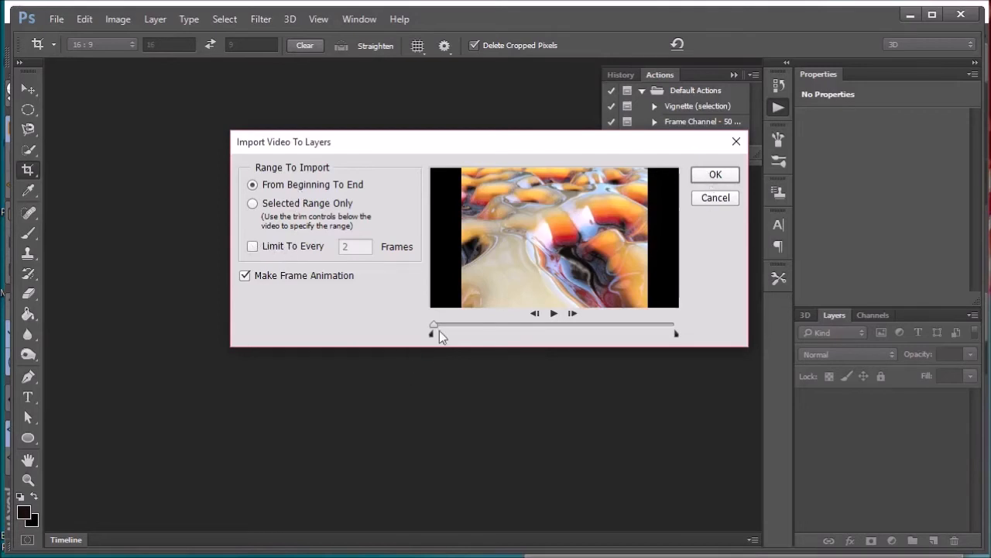
mouse_move(436, 331)
mouse_down()
mouse_move(467, 338)
mouse_move(432, 336)
mouse_up()
drag(677, 336, 699, 348)
click(716, 176)
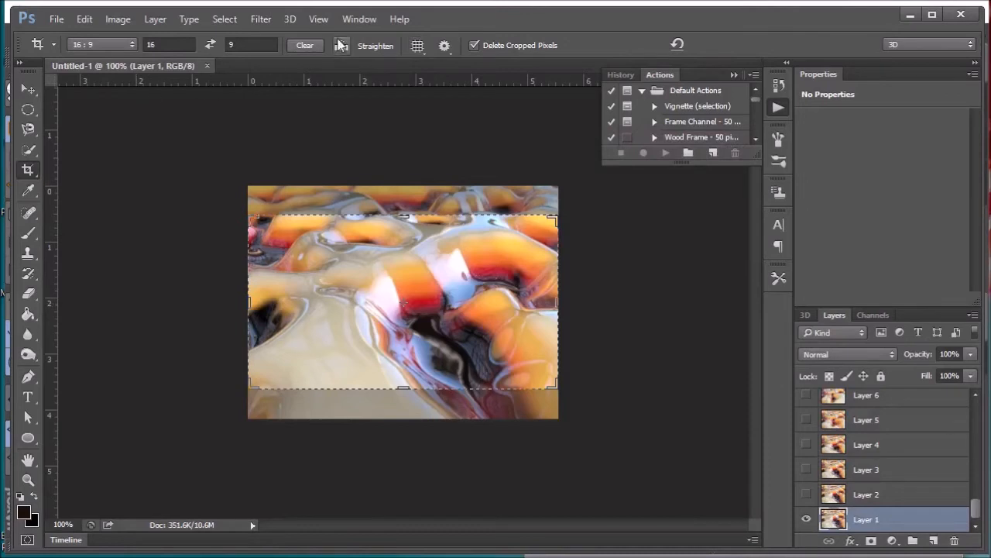
Step: Switch to the Move tool and open the imported animation in Save for Web (Legacy)
click(28, 89)
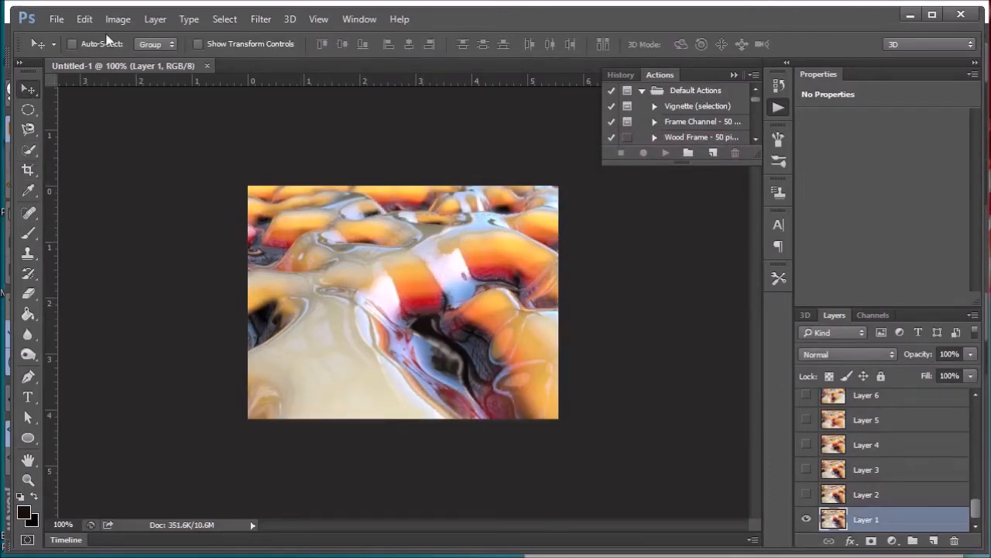
click(56, 20)
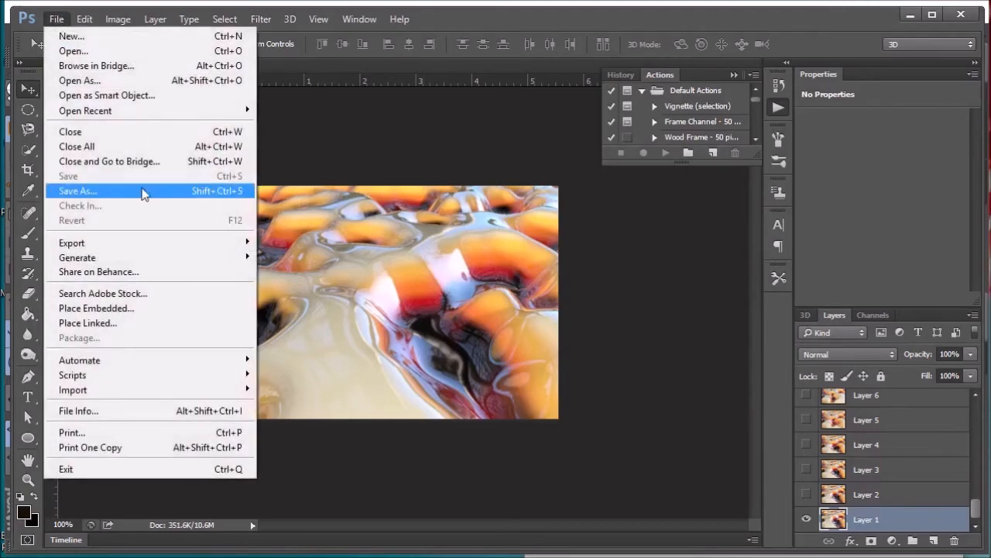
mouse_move(151, 247)
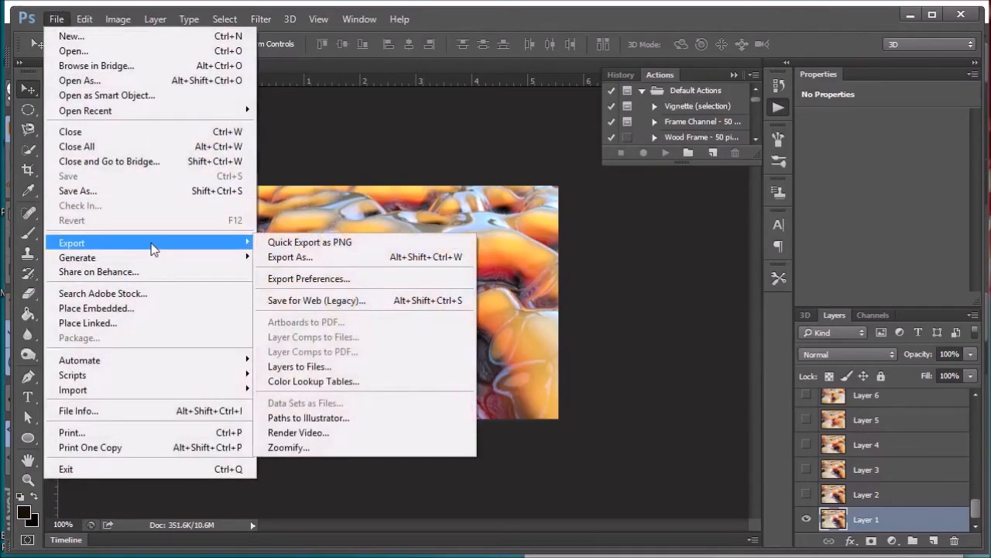
click(313, 301)
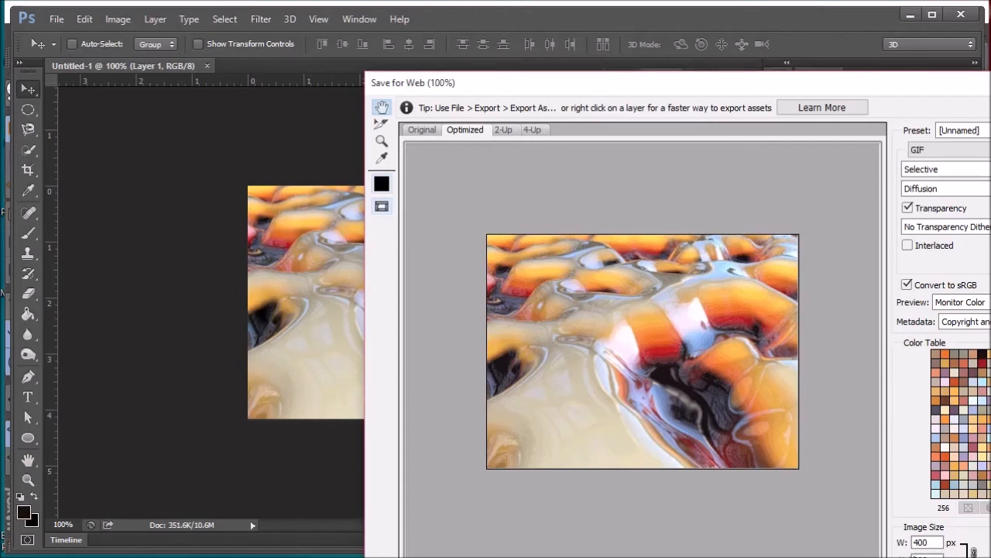
Step: Try an export width of 350 px for the GIF, and restore the width to 400 px
double_click(922, 542)
text(350)
key(Tab)
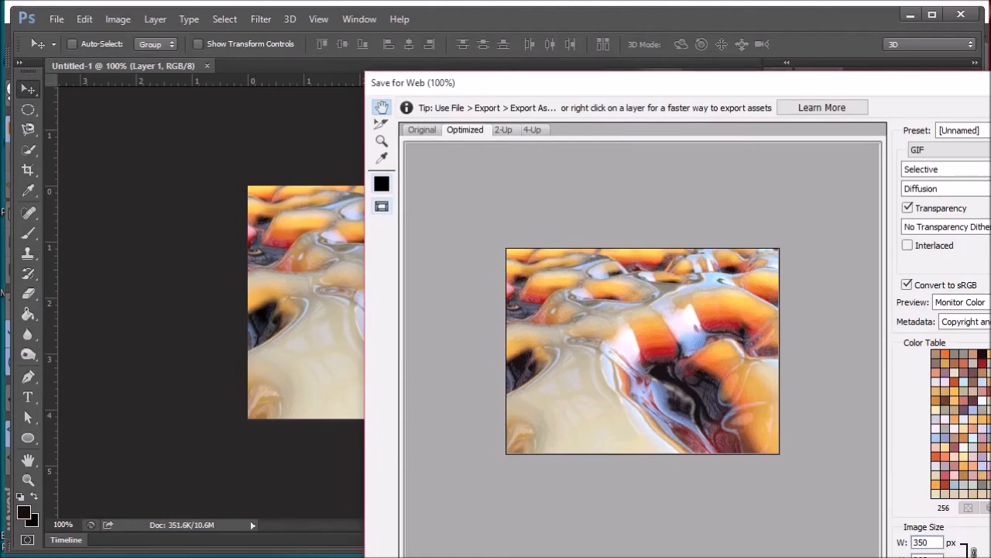
double_click(927, 545)
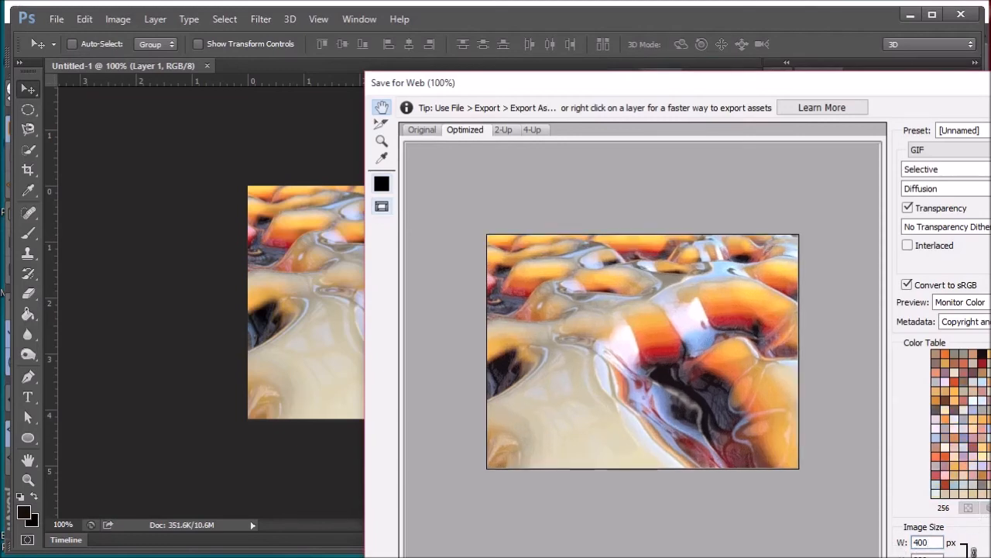
Step: Save the optimized GIF as "GIF - Tutorial" in the GIFs folder and quit Photoshop without saving the document
key(Return)
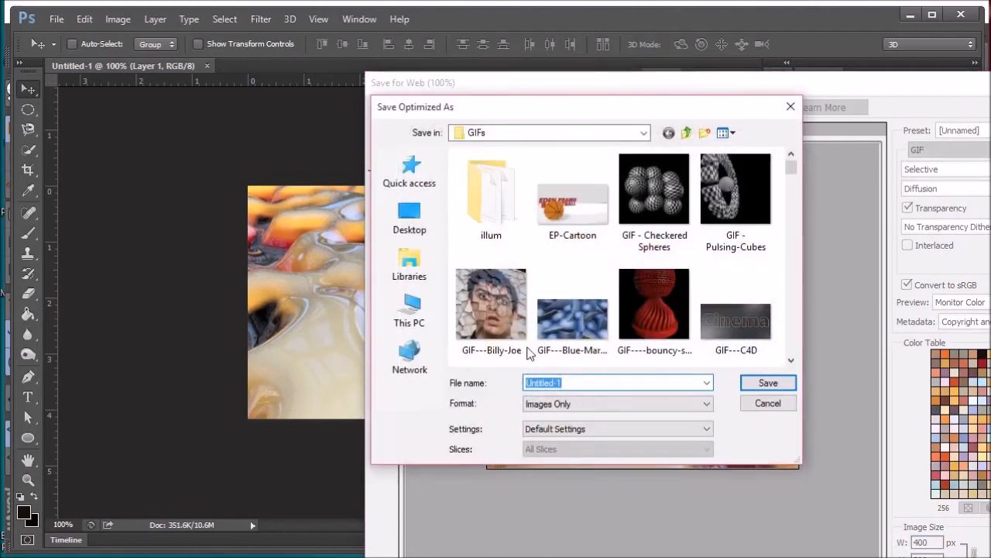
text(GIF -)
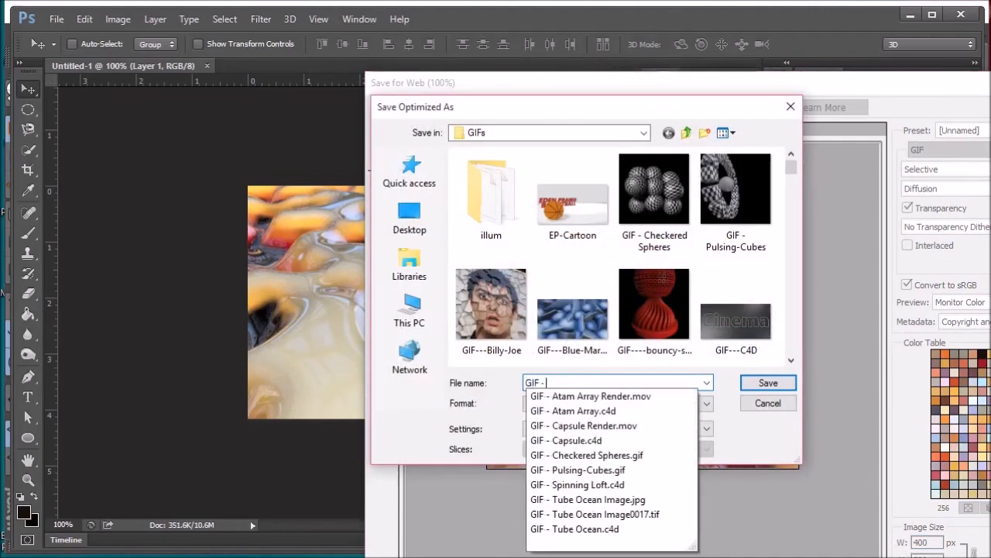
text( Tutorial)
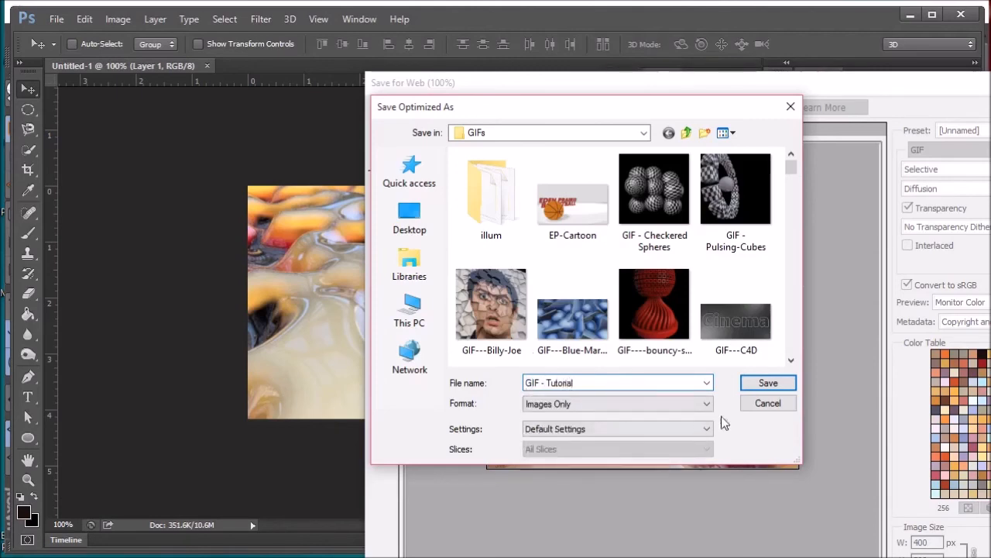
click(769, 383)
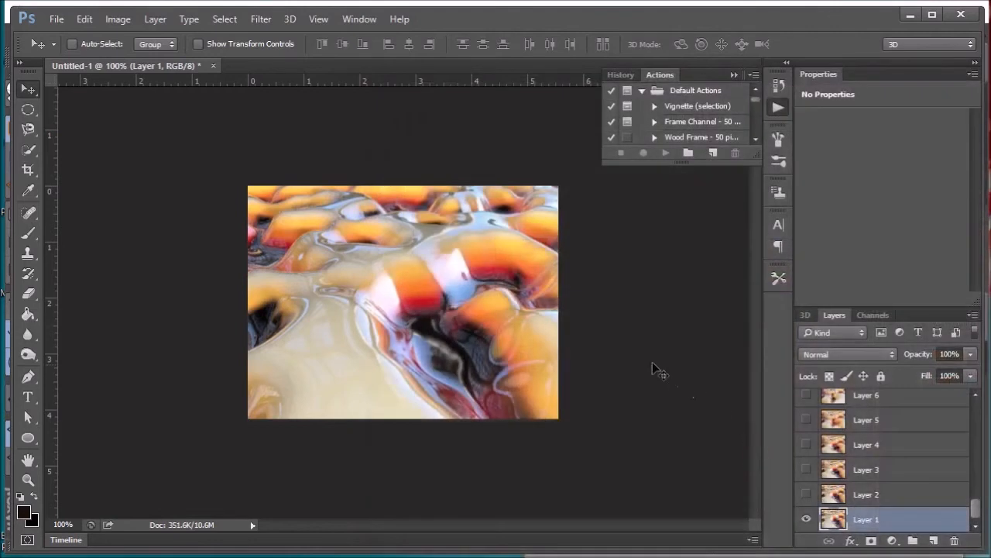
click(961, 16)
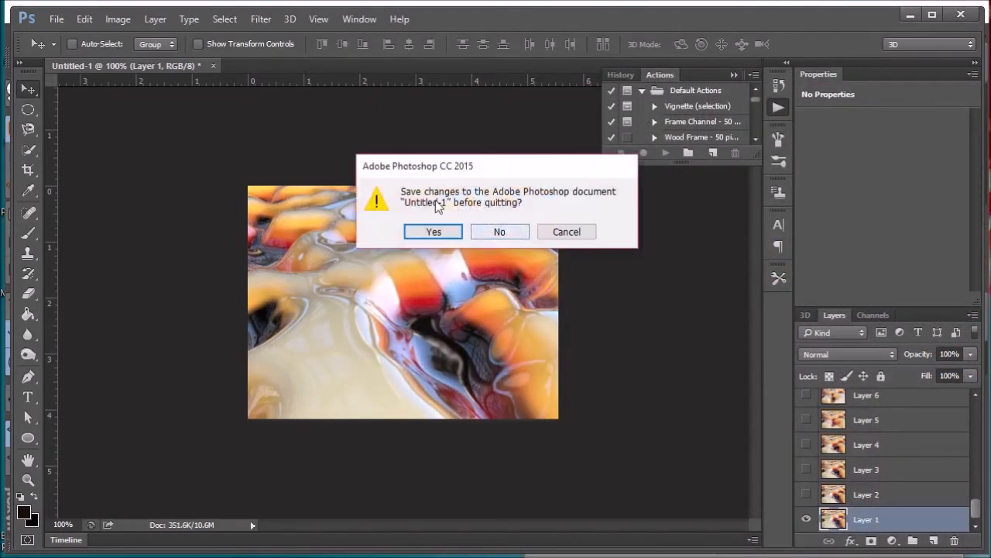
click(496, 232)
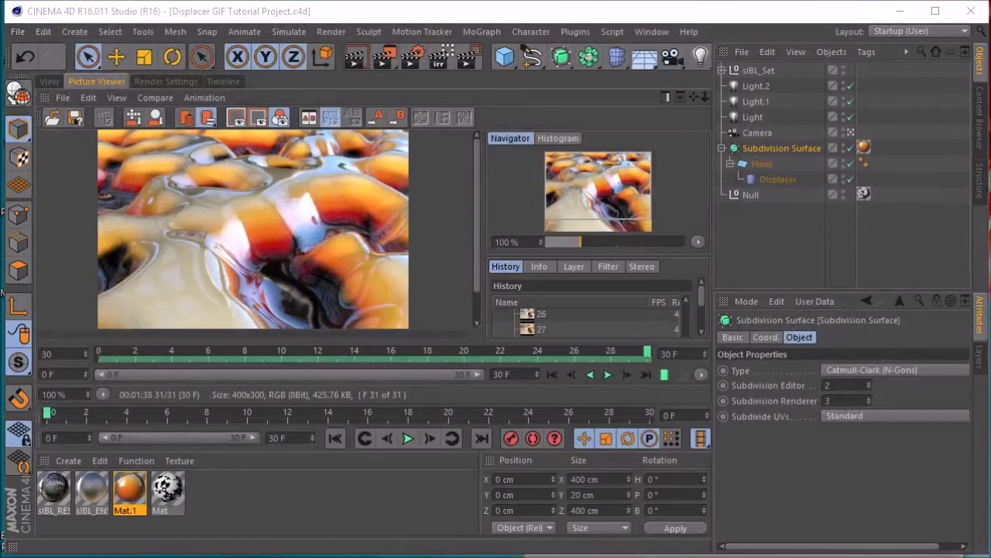
Step: Switch to File Explorer, find GIF---Tutorial in the GIFs folder, and open it in Photos to view the animation
drag(496, 556, 460, 200)
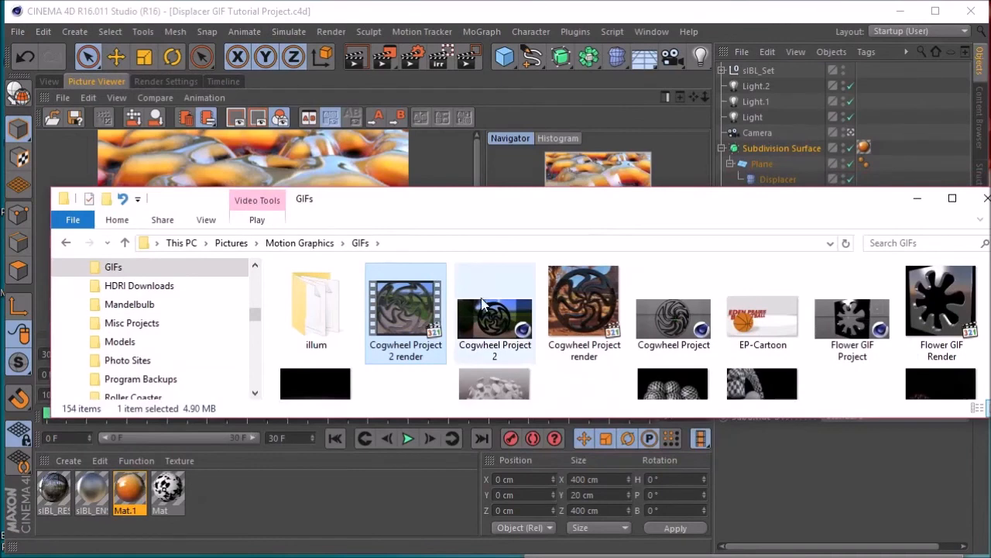
scroll(481, 299, down, 5)
scroll(481, 300, down, 3)
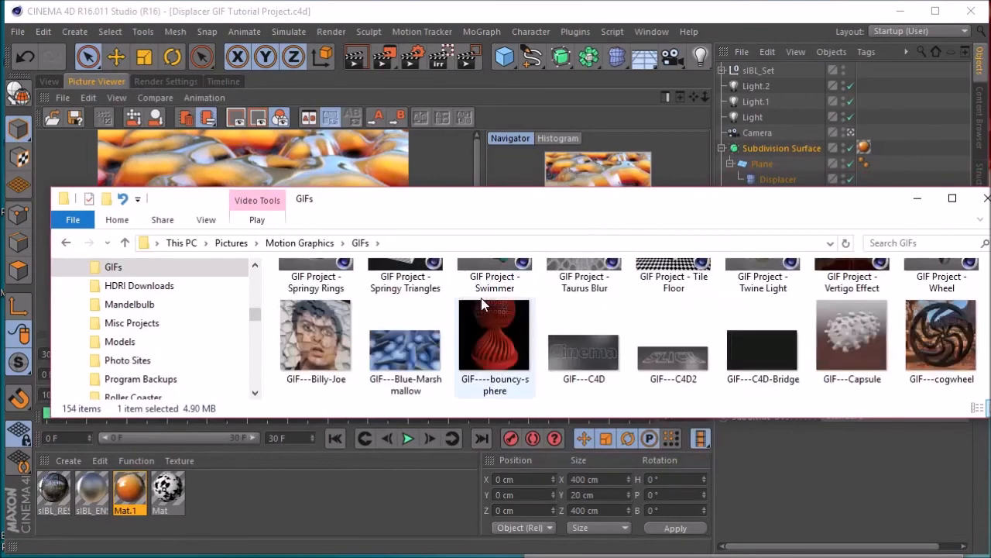
scroll(481, 304, down, 2)
scroll(482, 303, down, 2)
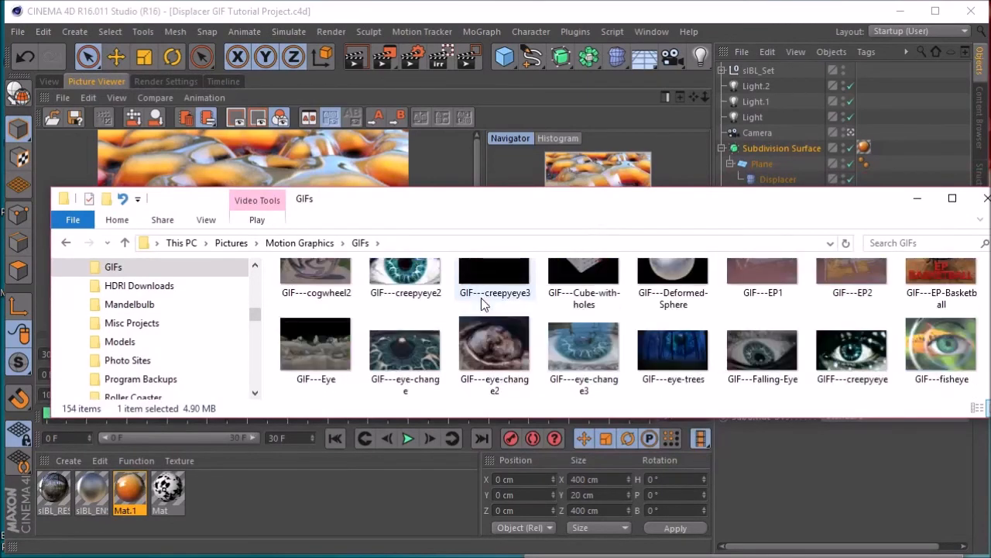
scroll(481, 299, down, 2)
scroll(481, 299, down, 2)
scroll(481, 299, down, 8)
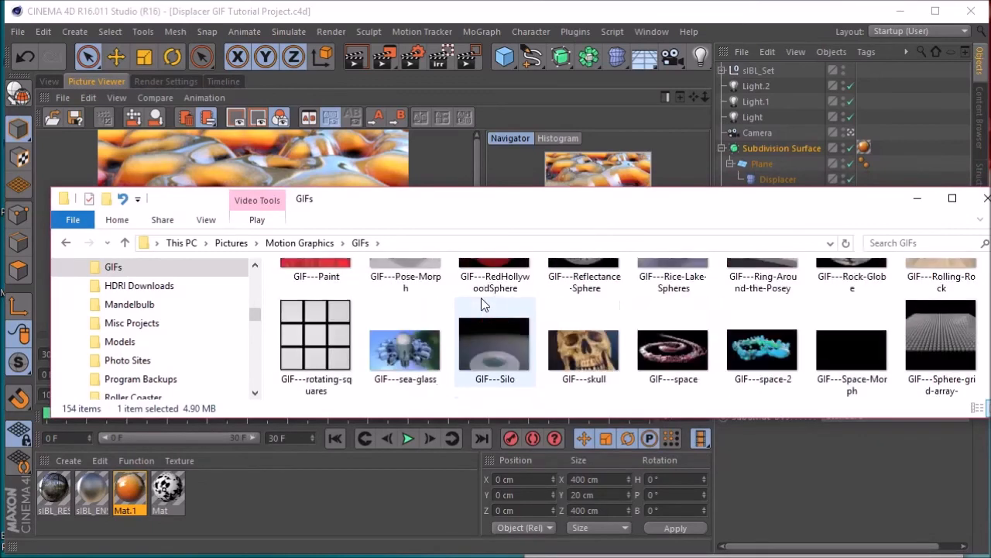
scroll(480, 303, down, 4)
scroll(487, 314, down, 2)
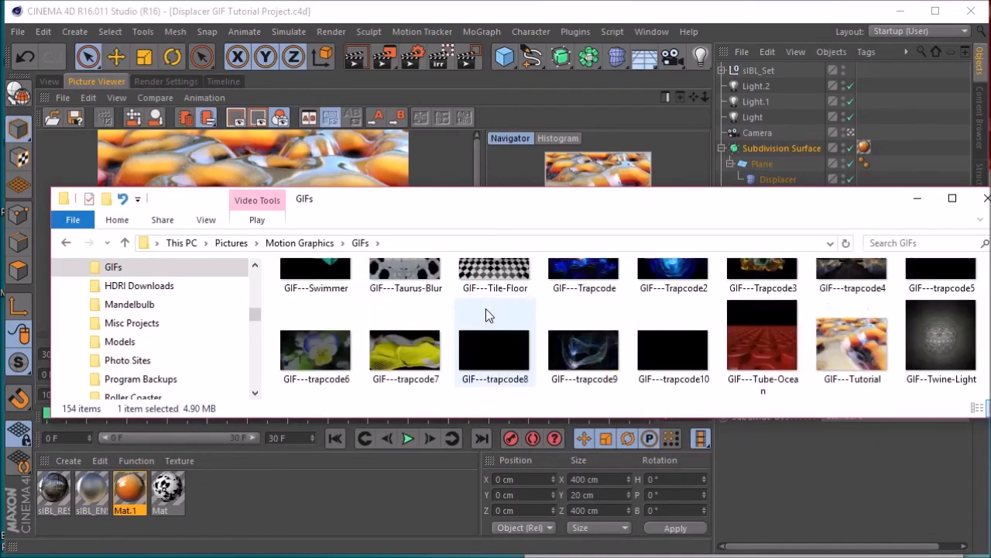
scroll(486, 308, down, 2)
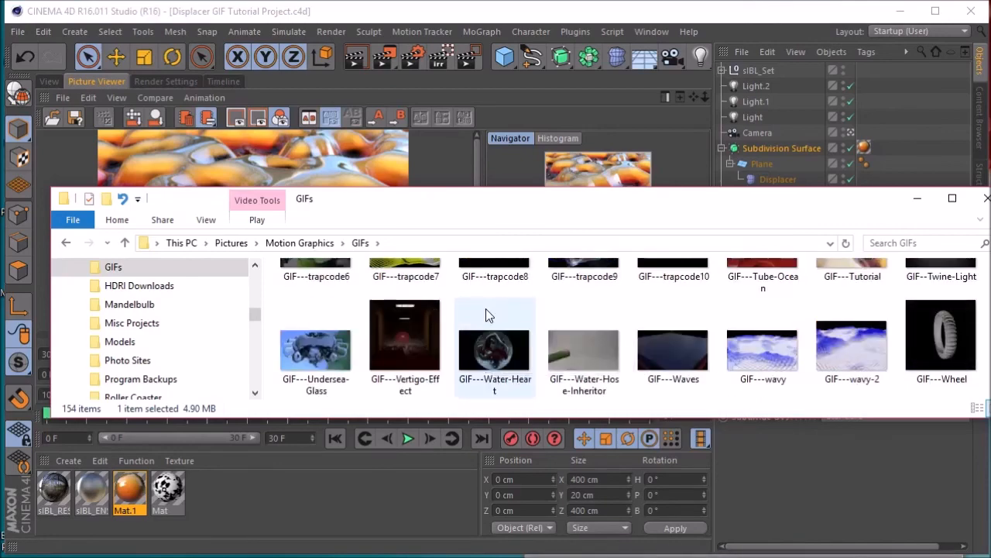
scroll(486, 309, up, 2)
click(869, 310)
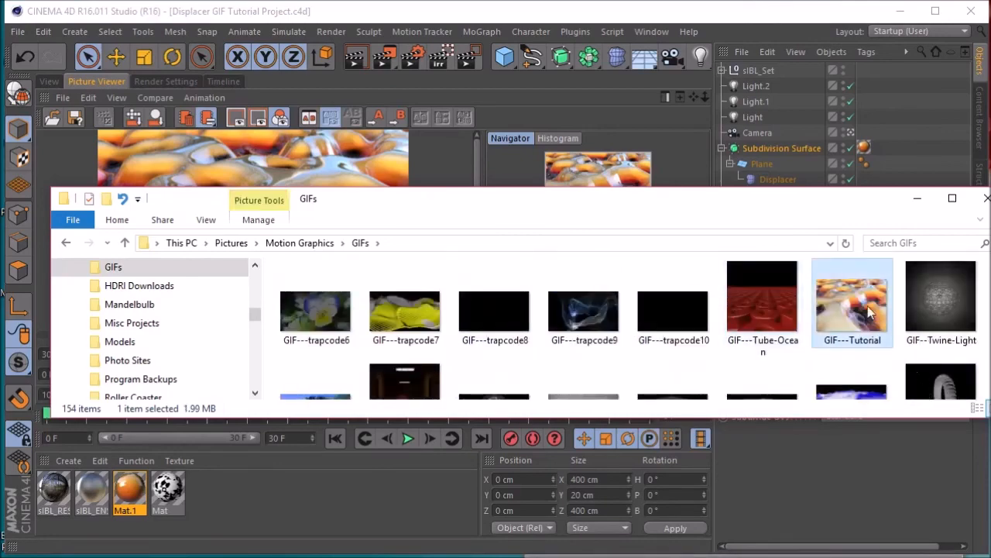
double_click(869, 309)
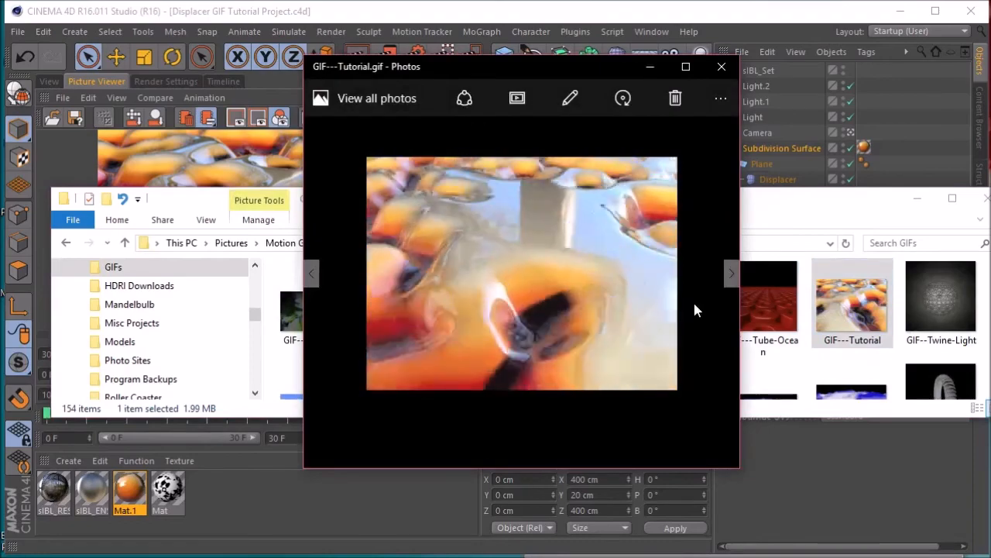